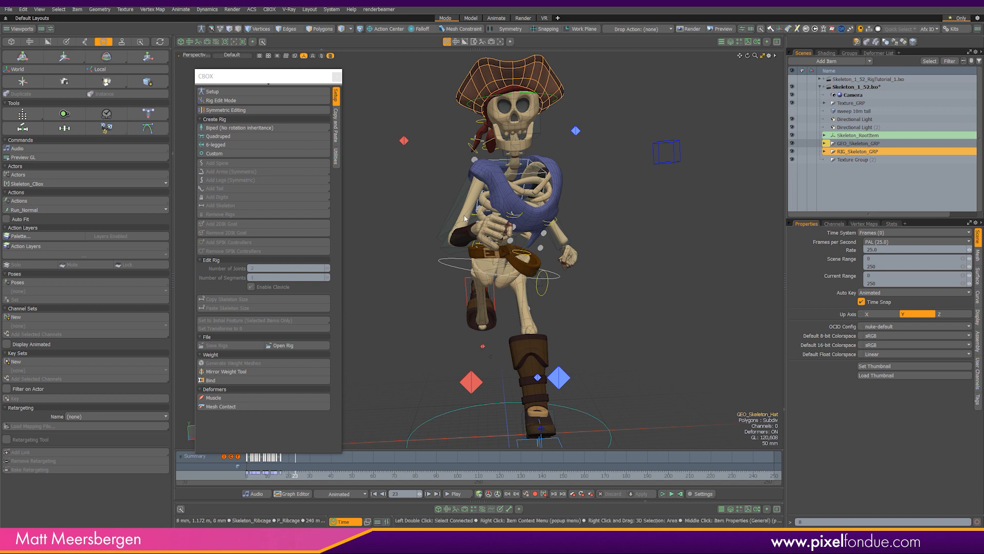
# - Inspect the Muscle Effector settings of the cloth rip controller on the running skeleton
pyautogui.click(543, 291)
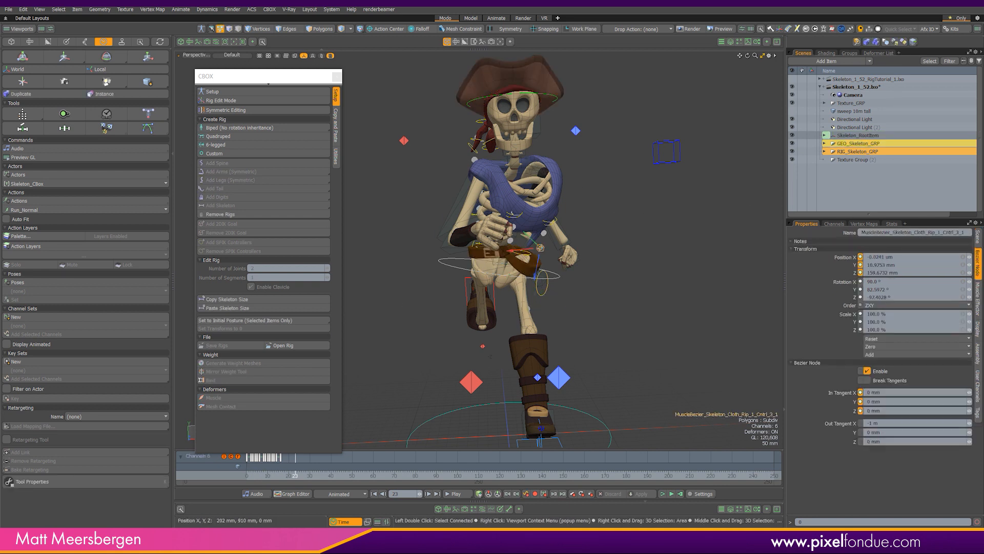
pyautogui.click(981, 294)
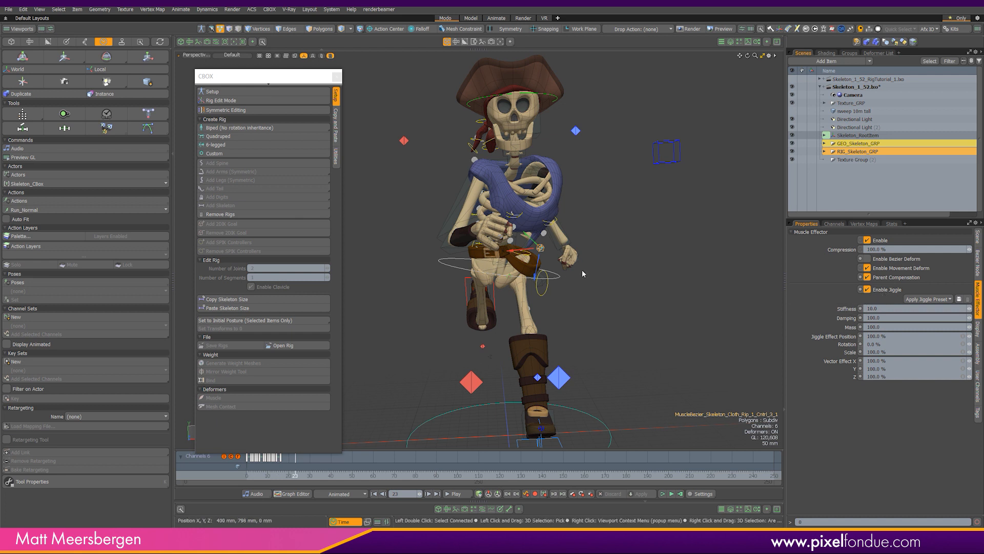
pyautogui.keyDown('alt'); pyautogui.moveTo(573, 286); pyautogui.dragTo(616, 251); pyautogui.keyUp('alt')
pyautogui.press('Up')
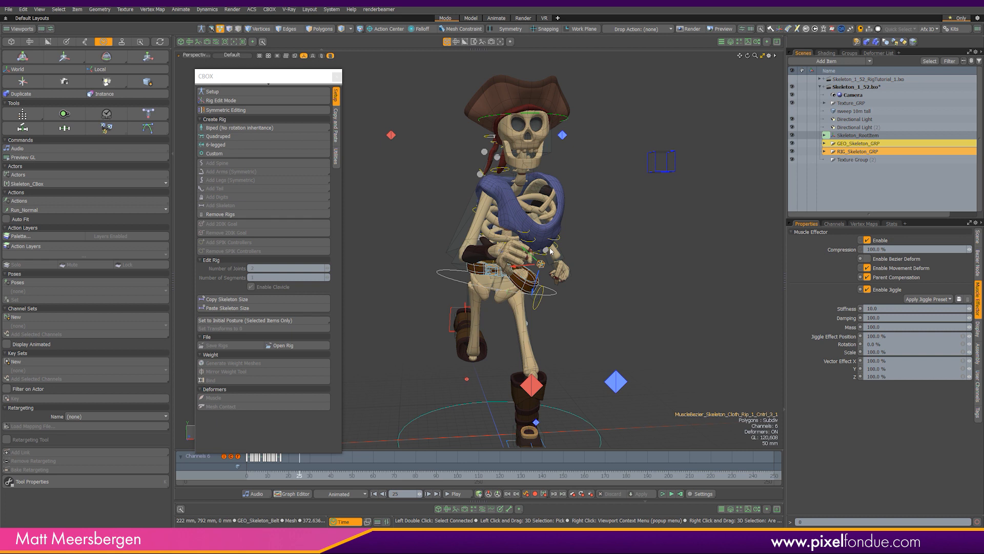
# - Scrub through the run animation to examine the belt's motion up close and from several angles
pyautogui.moveTo(313, 475); pyautogui.dragTo(379, 477)
pyautogui.hotkey('shift', 'a')
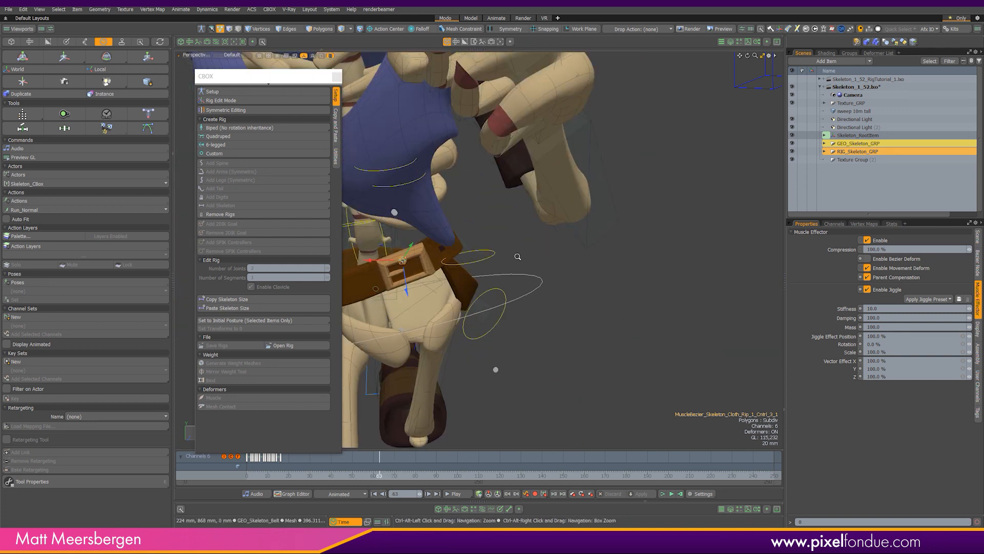
pyautogui.press('a')
pyautogui.keyDown('alt'); pyautogui.moveTo(491, 258); pyautogui.dragTo(564, 261); pyautogui.keyUp('alt')
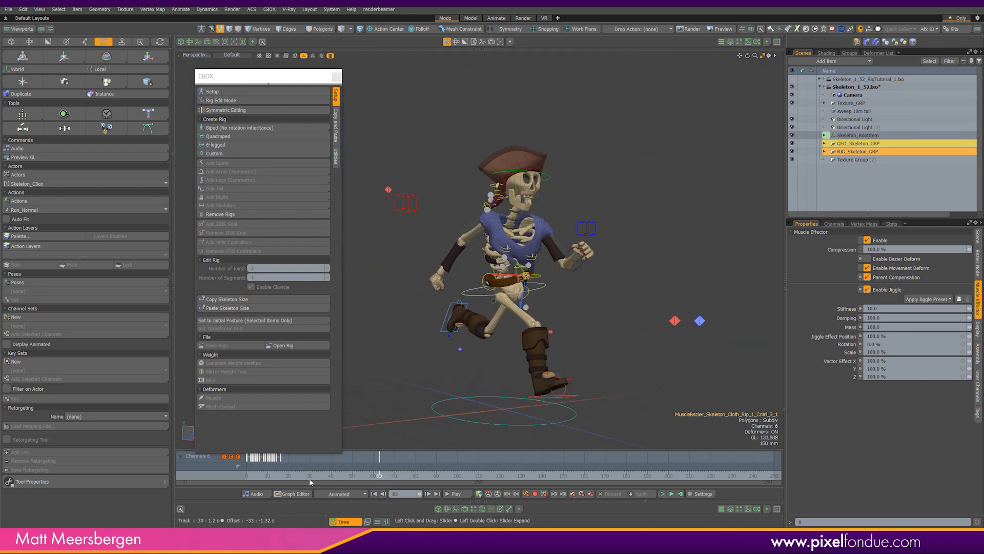
pyautogui.moveTo(304, 475); pyautogui.dragTo(381, 475)
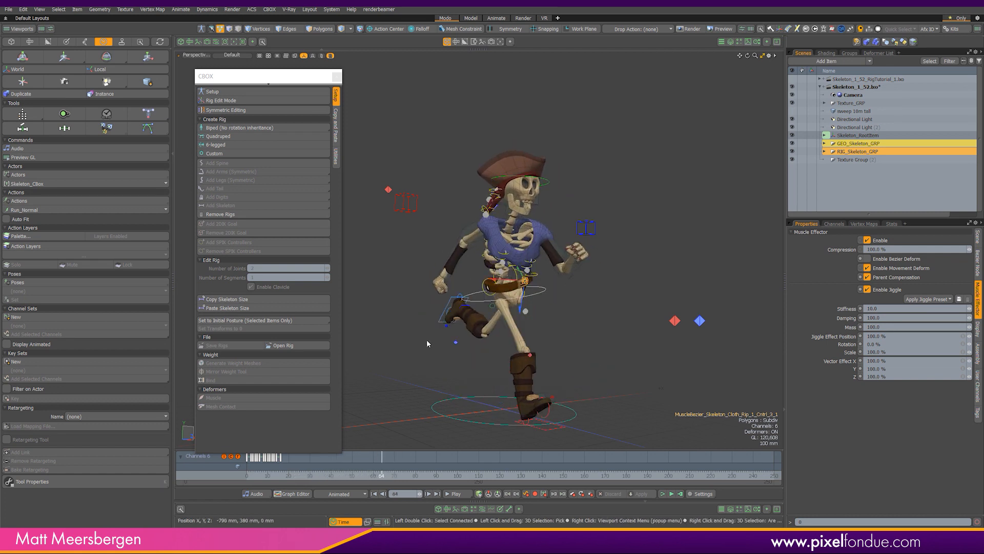
pyautogui.keyDown('alt'); pyautogui.moveTo(552, 268); pyautogui.dragTo(569, 272); pyautogui.keyUp('alt')
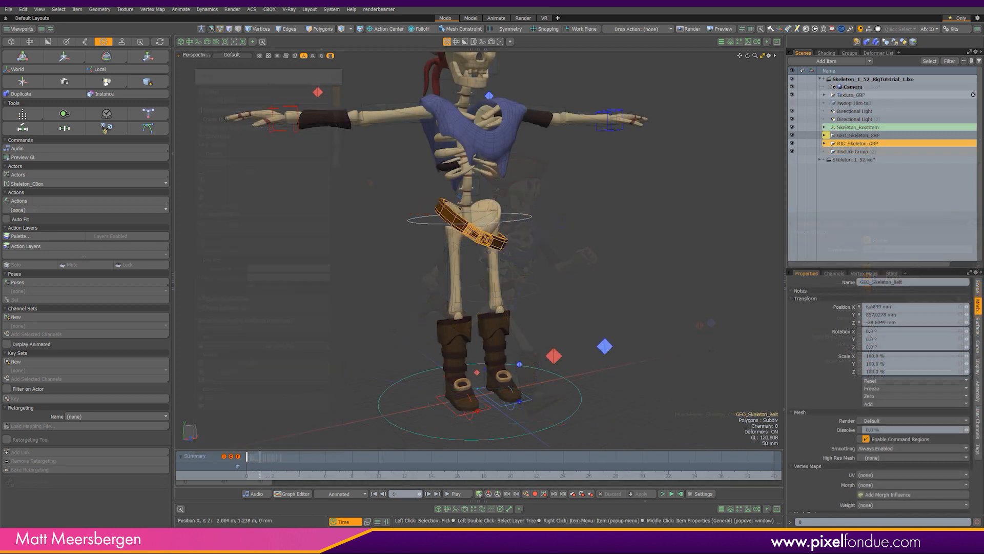
# - Put the rig tutorial scene's skeleton into Setup mode and add digits to its pelvis
pyautogui.moveTo(255, 83); pyautogui.dragTo(156, 73)
pyautogui.keyDown('alt'); pyautogui.moveTo(390, 246); pyautogui.dragTo(551, 242); pyautogui.keyUp('alt')
pyautogui.scroll(5, 410, 246)
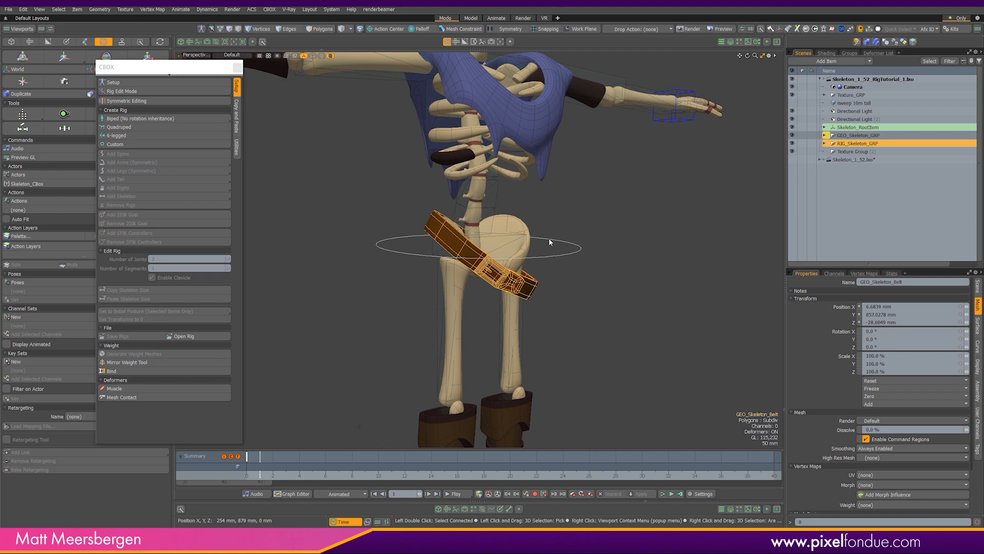
pyautogui.click(438, 253)
pyautogui.keyDown('alt'); pyautogui.moveTo(439, 253); pyautogui.dragTo(475, 291); pyautogui.keyUp('alt')
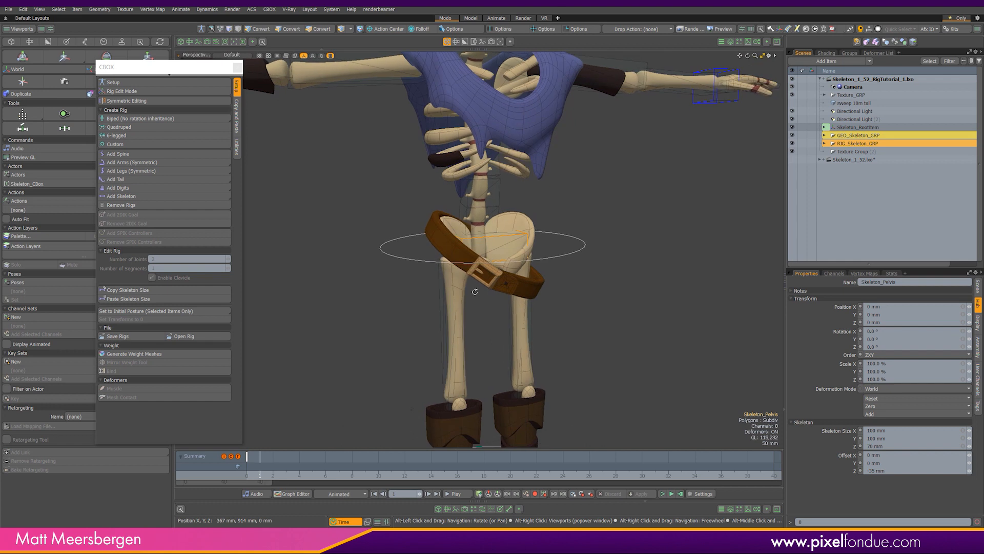
pyautogui.click(116, 82)
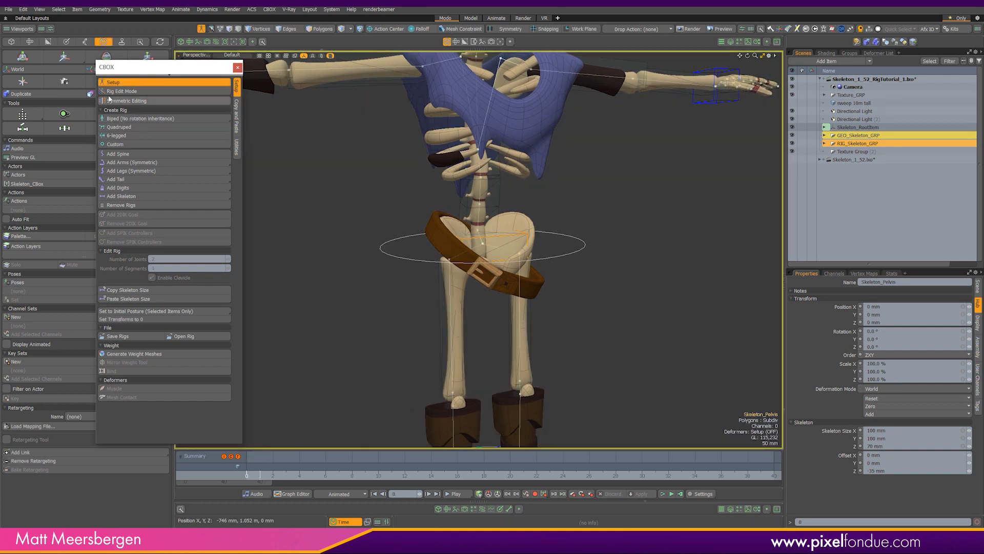
pyautogui.click(122, 91)
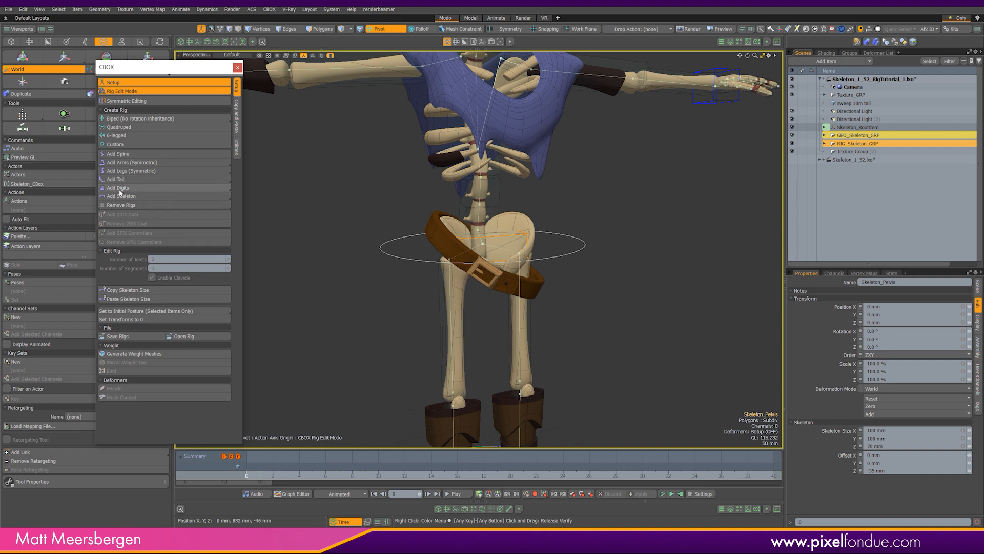
pyautogui.click(130, 190)
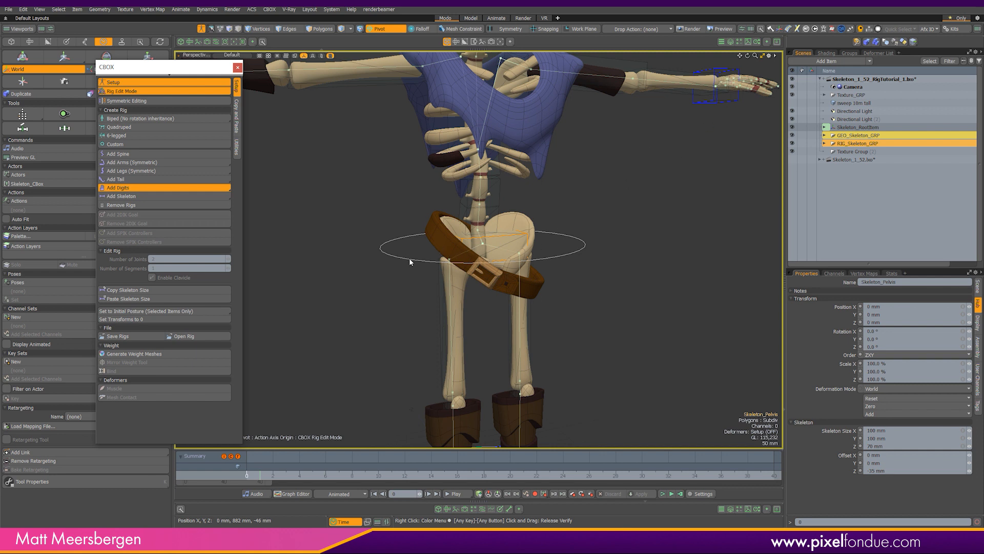
pyautogui.keyDown('alt'); pyautogui.moveTo(414, 237); pyautogui.dragTo(311, 262); pyautogui.keyUp('alt')
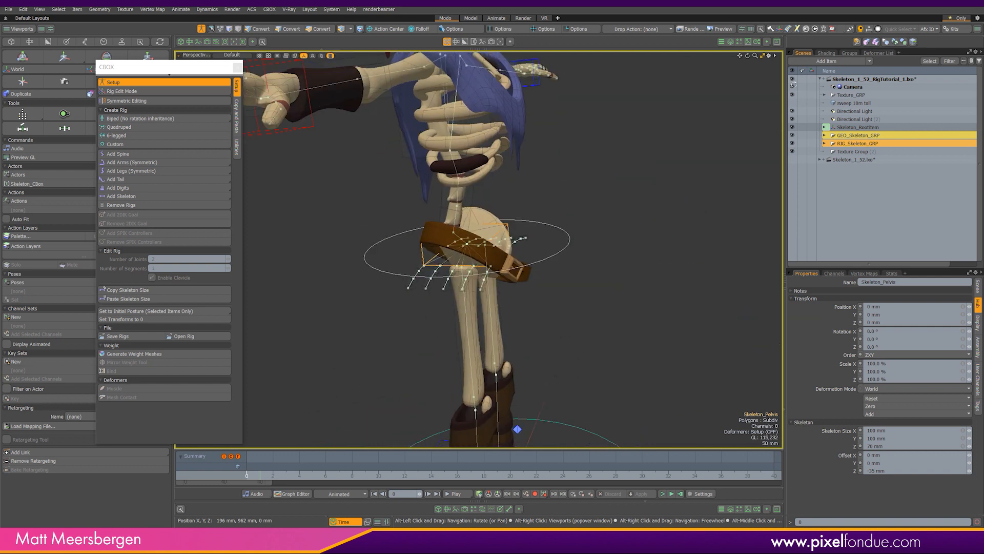
# - Hide the GEO_Skeleton_GRP geometry to expose the digit chains around the pelvis
pyautogui.click(792, 135)
pyautogui.moveTo(518, 233)
pyautogui.keyDown('alt'); pyautogui.mouseDown()
pyautogui.moveTo(445, 278)
pyautogui.moveTo(527, 217)
pyautogui.mouseUp(); pyautogui.keyUp('alt')
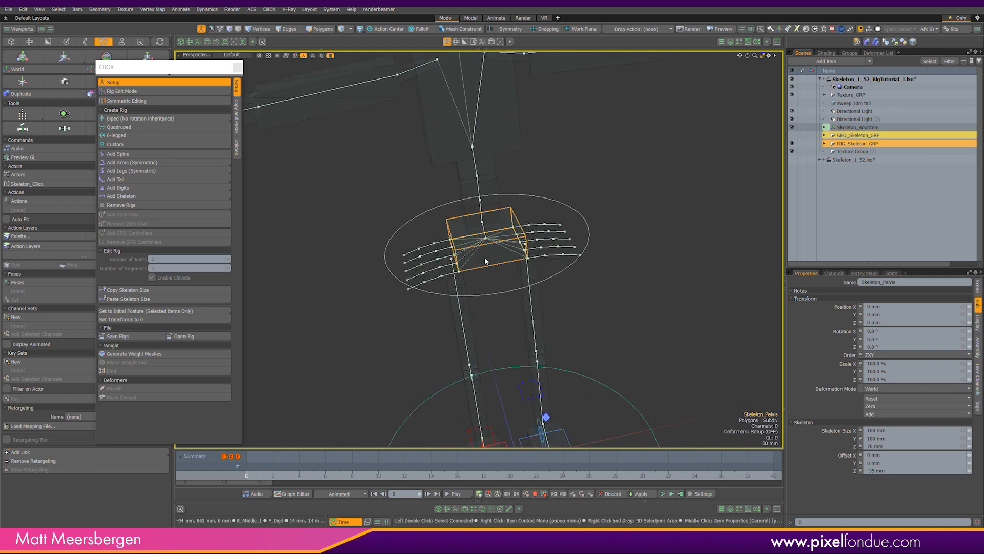
pyautogui.keyDown('alt'); pyautogui.moveTo(383, 282); pyautogui.dragTo(461, 268); pyautogui.keyUp('alt')
pyautogui.scroll(4, 484, 253)
# - Remove the right pinky, ring, middle and index digits and all five left digits, keeping only the right thumb chain
pyautogui.click(425, 232)
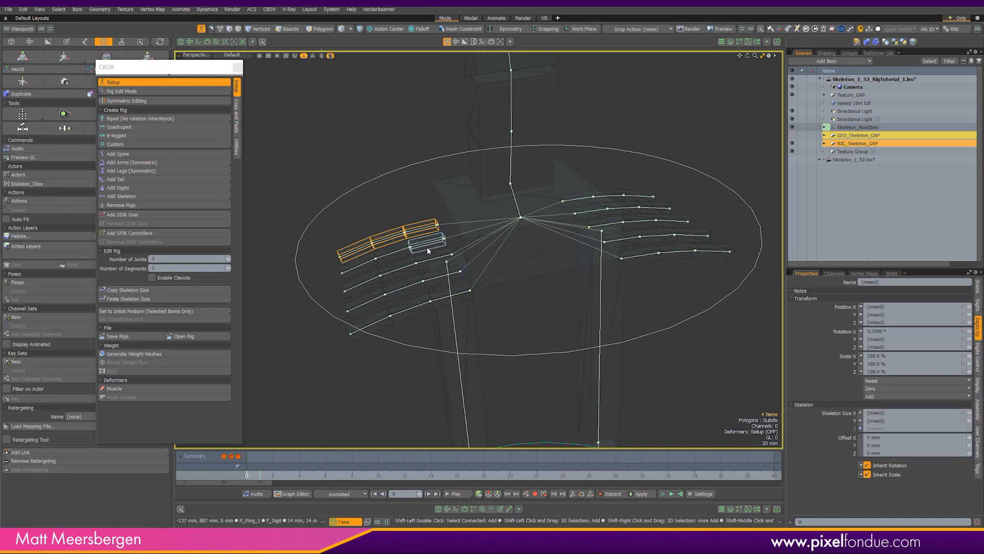
pyautogui.keyDown('shift'); pyautogui.doubleClick(427, 258); pyautogui.keyUp('shift')
pyautogui.keyDown('alt'); pyautogui.moveTo(413, 288); pyautogui.dragTo(425, 287); pyautogui.keyUp('alt')
pyautogui.keyDown('shift'); pyautogui.click(431, 287); pyautogui.keyUp('shift')
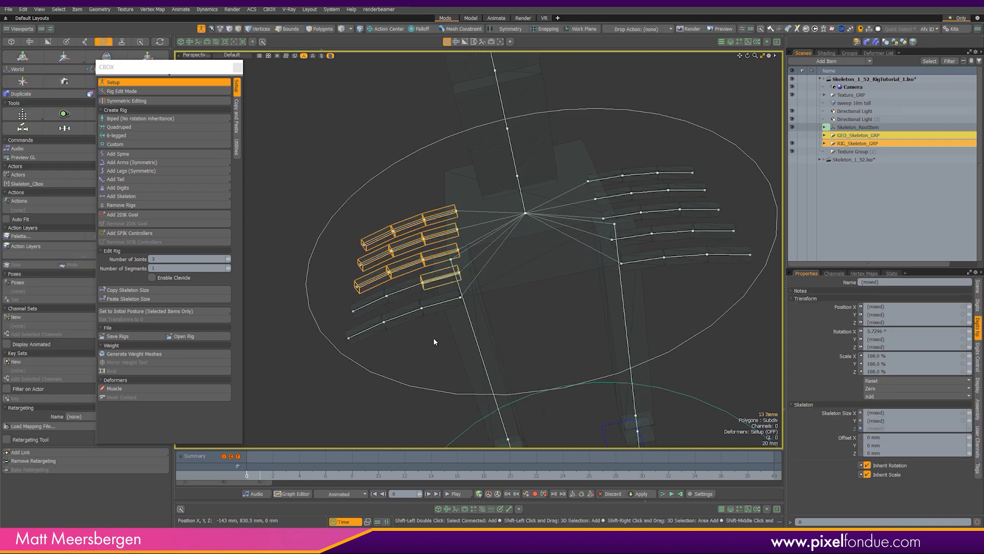
pyautogui.keyDown('alt'); pyautogui.moveTo(434, 325); pyautogui.dragTo(464, 307); pyautogui.keyUp('alt')
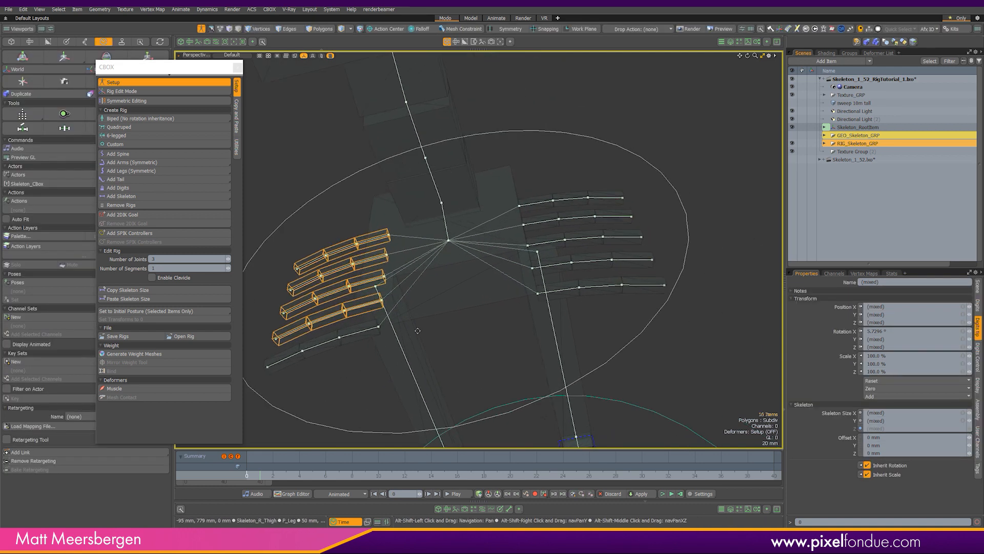
pyautogui.keyDown('shift'); pyautogui.click(552, 226); pyautogui.keyUp('shift')
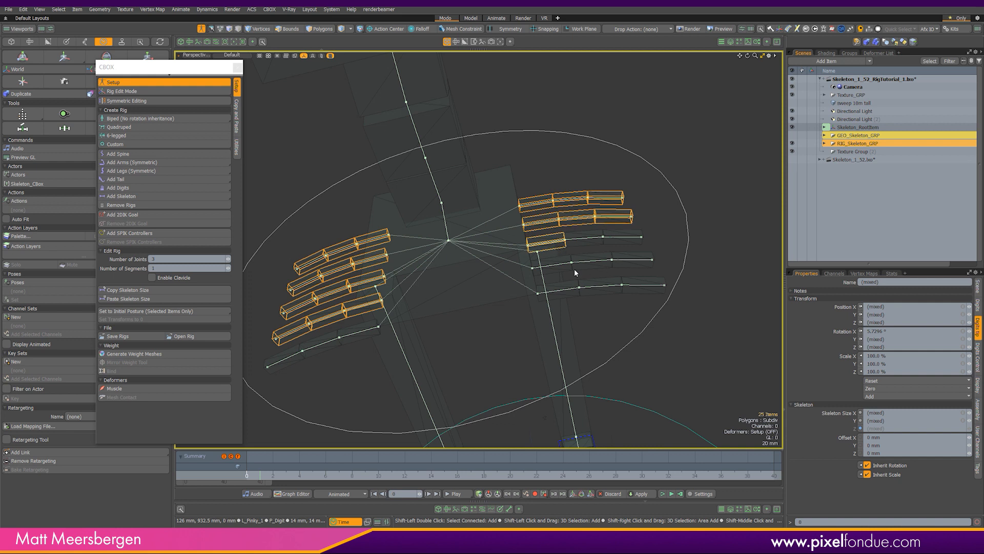
pyautogui.keyDown('shift'); pyautogui.click(573, 296); pyautogui.keyUp('shift')
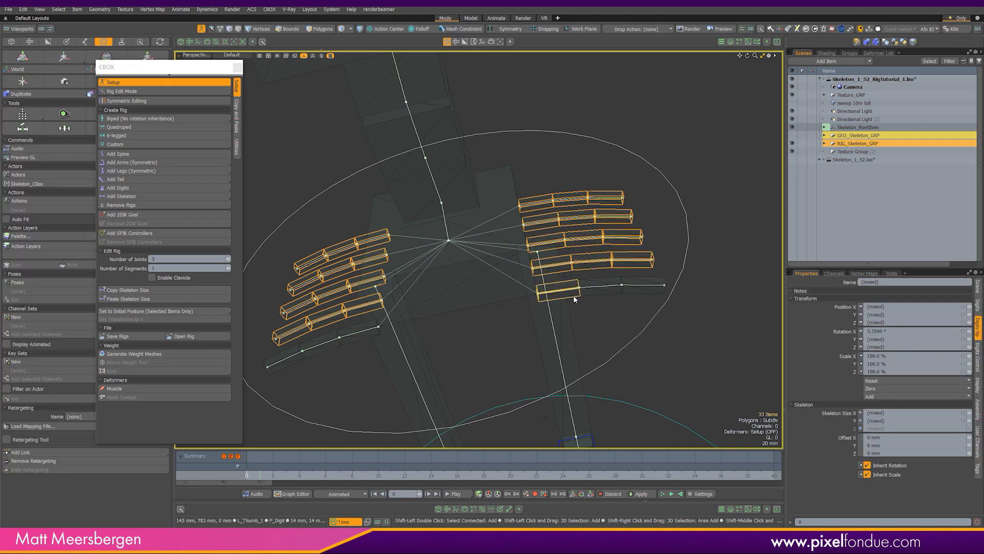
pyautogui.keyDown('alt'); pyautogui.moveTo(505, 359); pyautogui.dragTo(501, 251); pyautogui.keyUp('alt')
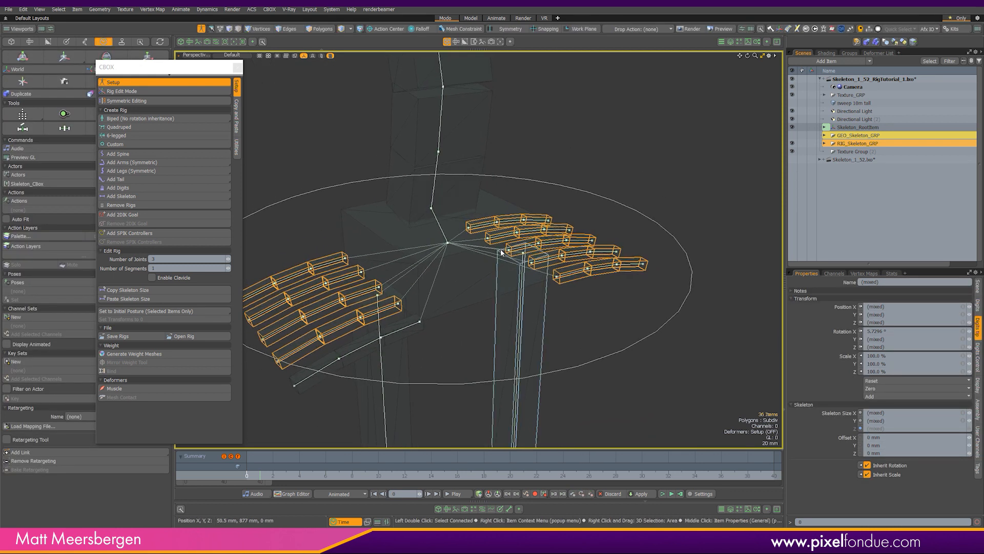
pyautogui.click(118, 205)
pyautogui.keyDown('alt'); pyautogui.keyDown('shift'); pyautogui.moveTo(406, 352); pyautogui.dragTo(462, 319); pyautogui.keyUp('shift'); pyautogui.keyUp('alt')
# - Select the R_Thumb_1 joint, show the skeleton geometry again and switch the viewport to Front view
pyautogui.click(473, 294)
pyautogui.keyDown('alt'); pyautogui.moveTo(422, 260); pyautogui.dragTo(618, 149); pyautogui.keyUp('alt')
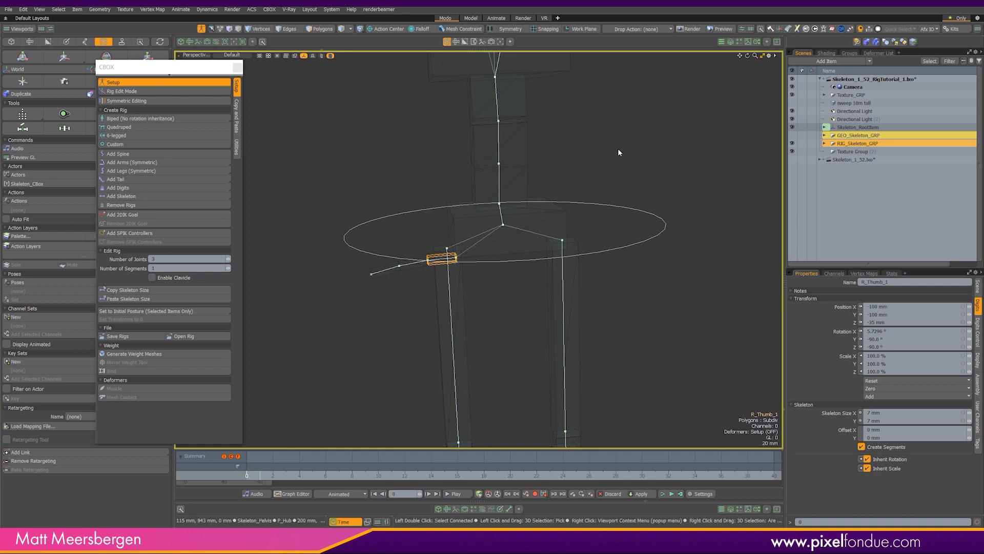
pyautogui.click(792, 135)
pyautogui.keyDown('alt'); pyautogui.moveTo(509, 222); pyautogui.dragTo(474, 221); pyautogui.keyUp('alt')
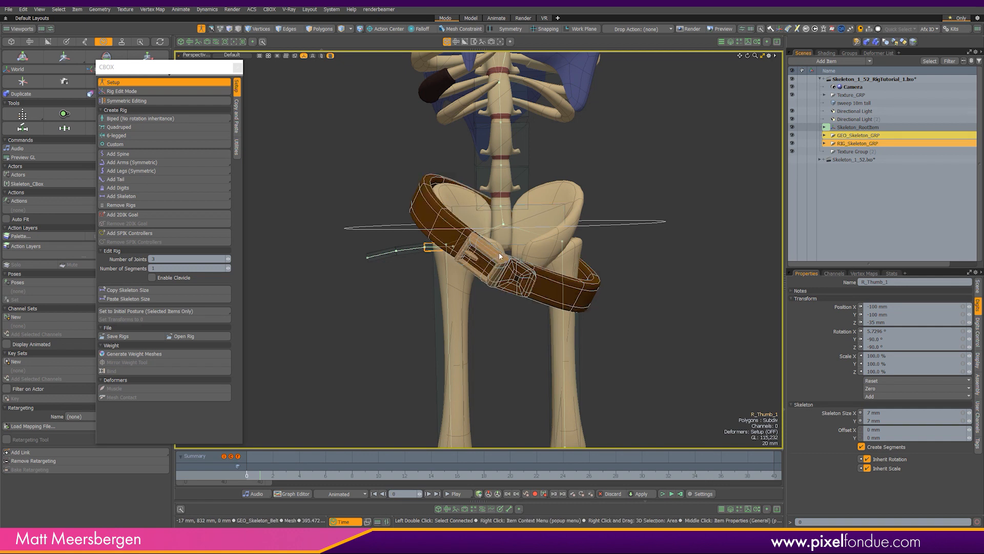
pyautogui.keyDown('alt'); pyautogui.moveTo(420, 201); pyautogui.dragTo(427, 214); pyautogui.keyUp('alt')
pyautogui.hotkey('ctrl', 'space')
pyautogui.click(558, 332)
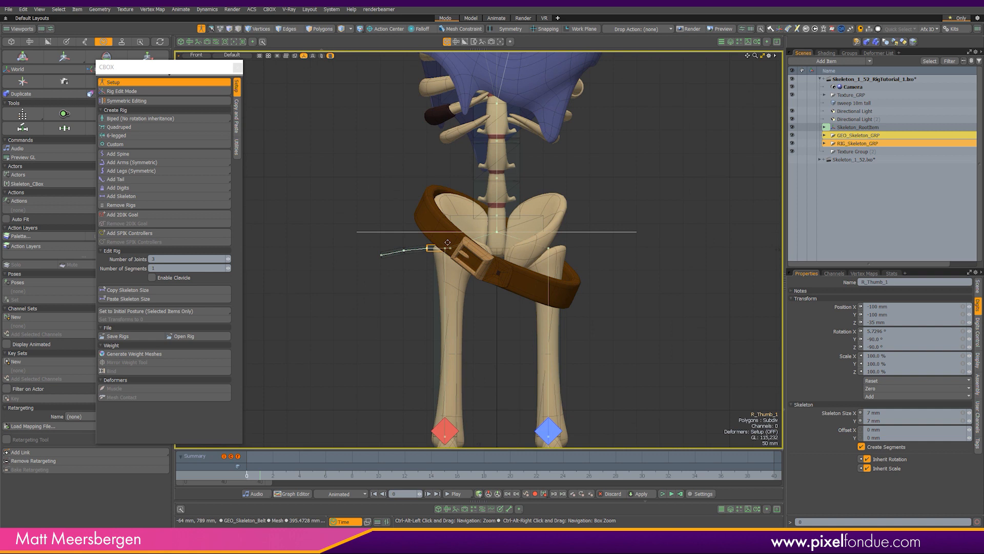
# - Move R_Thumb_1 onto the belt's high side at about X -162 mm, Z 72 mm, and rotate it to about -228.5° in Y
pyautogui.press('e')
pyautogui.moveTo(466, 173); pyautogui.dragTo(453, 159)
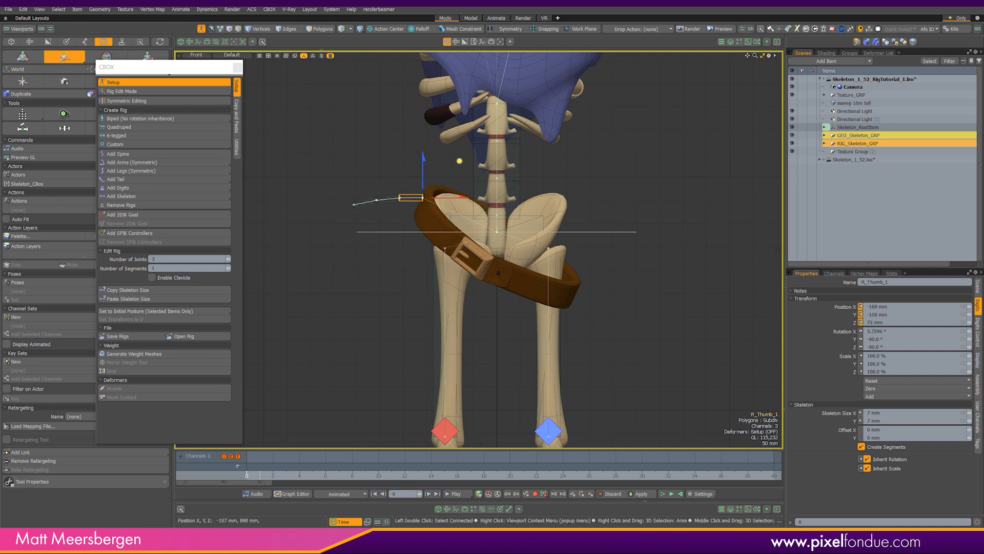
pyautogui.moveTo(459, 161); pyautogui.dragTo(458, 161)
pyautogui.press('e')
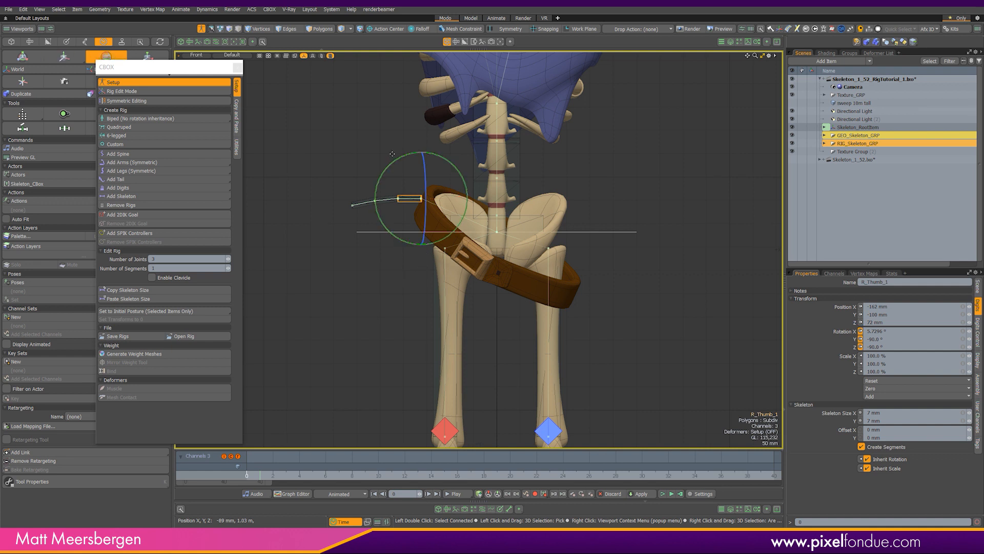
pyautogui.moveTo(392, 166); pyautogui.dragTo(421, 244)
# - In Perspective view, move R_Thumb_1 in depth to about Y -6 mm so it sits centred within the belt
pyautogui.keyDown('alt'); pyautogui.keyDown('shift'); pyautogui.moveTo(543, 173); pyautogui.dragTo(595, 166); pyautogui.keyUp('shift'); pyautogui.keyUp('alt')
pyautogui.hotkey('ctrl', 'space')
pyautogui.click(589, 169)
pyautogui.keyDown('alt'); pyautogui.moveTo(436, 257); pyautogui.dragTo(400, 307); pyautogui.keyUp('alt')
pyautogui.press('w')
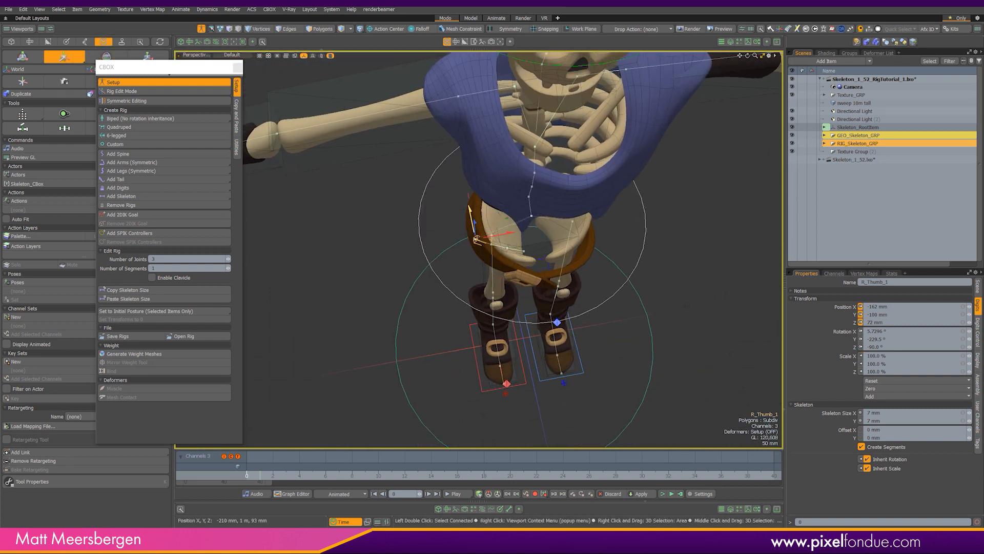
pyautogui.keyDown('alt'); pyautogui.moveTo(428, 229); pyautogui.dragTo(458, 177); pyautogui.keyUp('alt')
# - In Rig Edit Mode, position R_Thumb_2 near the middle of the pelvis at about 190 mm along Z
pyautogui.click(134, 91)
pyautogui.moveTo(352, 281)
pyautogui.keyDown('alt'); pyautogui.mouseDown()
pyautogui.moveTo(359, 267)
pyautogui.moveTo(343, 282)
pyautogui.mouseUp(); pyautogui.keyUp('alt')
pyautogui.press('Down')
pyautogui.keyDown('alt'); pyautogui.moveTo(417, 251); pyautogui.dragTo(428, 248); pyautogui.keyUp('alt')
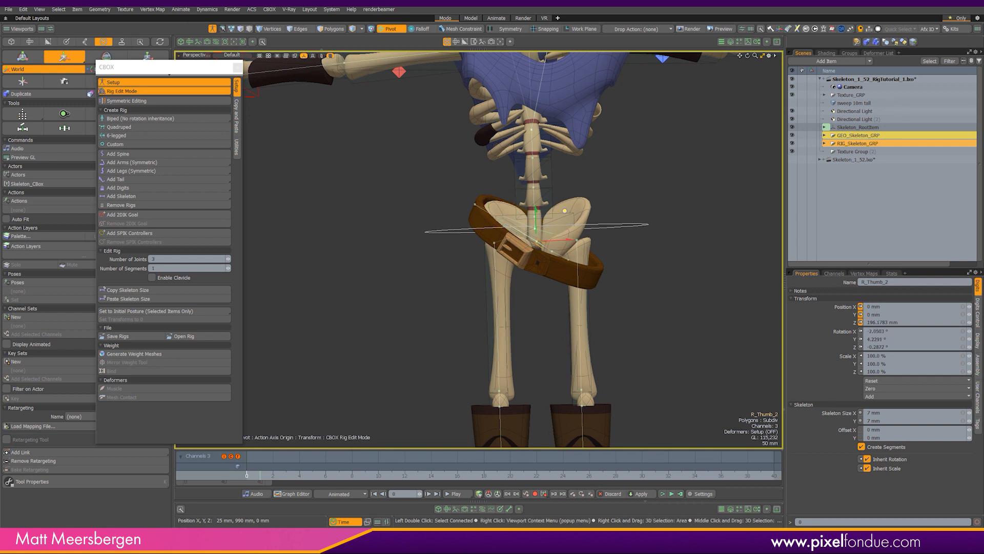
pyautogui.keyDown('alt'); pyautogui.moveTo(563, 213); pyautogui.dragTo(455, 260); pyautogui.keyUp('alt')
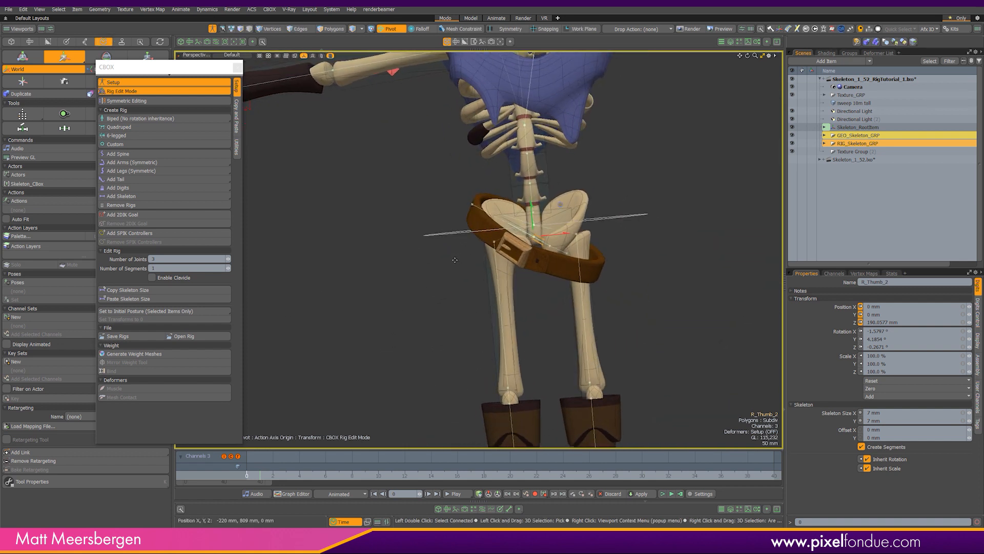
# - Place R_Thumb_3 at the belt's low end and set the chain's Number of Joints to 2
pyautogui.click(898, 333)
pyautogui.keyDown('alt'); pyautogui.moveTo(678, 241); pyautogui.dragTo(579, 222); pyautogui.keyUp('alt')
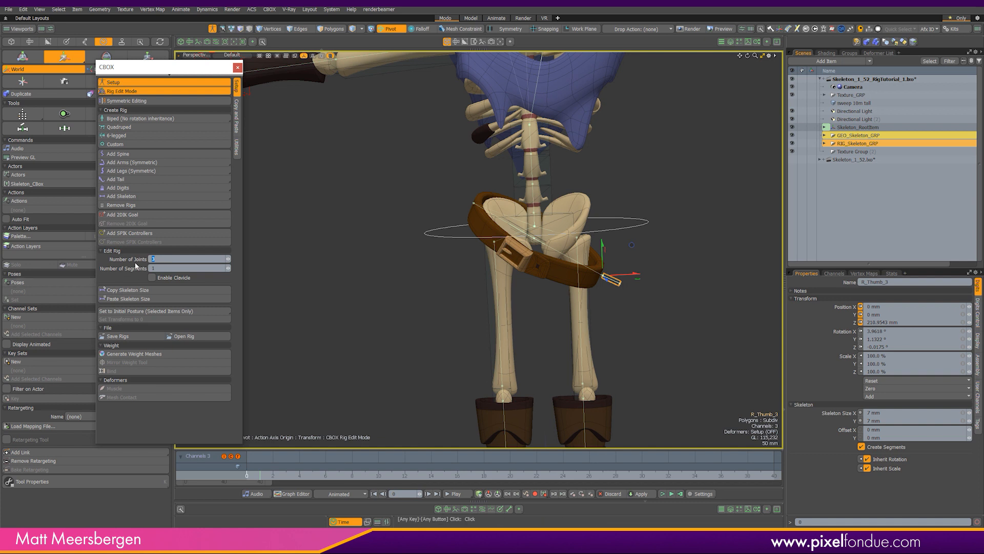
pyautogui.press('space')
pyautogui.keyDown('alt'); pyautogui.moveTo(583, 261); pyautogui.dragTo(509, 250); pyautogui.keyUp('alt')
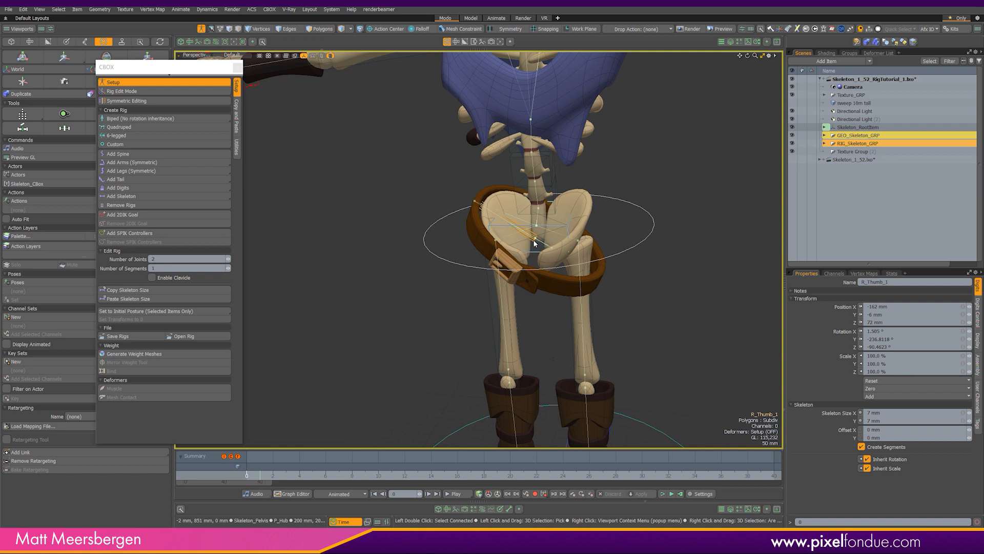
# - In Rig Edit Mode, move R_Thumb_2 to about 199.2 mm along Z and set its X, Y and Z rotations to 0°
pyautogui.scroll(5, 533, 245)
pyautogui.click(551, 252)
pyautogui.keyDown('alt'); pyautogui.moveTo(552, 296); pyautogui.dragTo(525, 270); pyautogui.keyUp('alt')
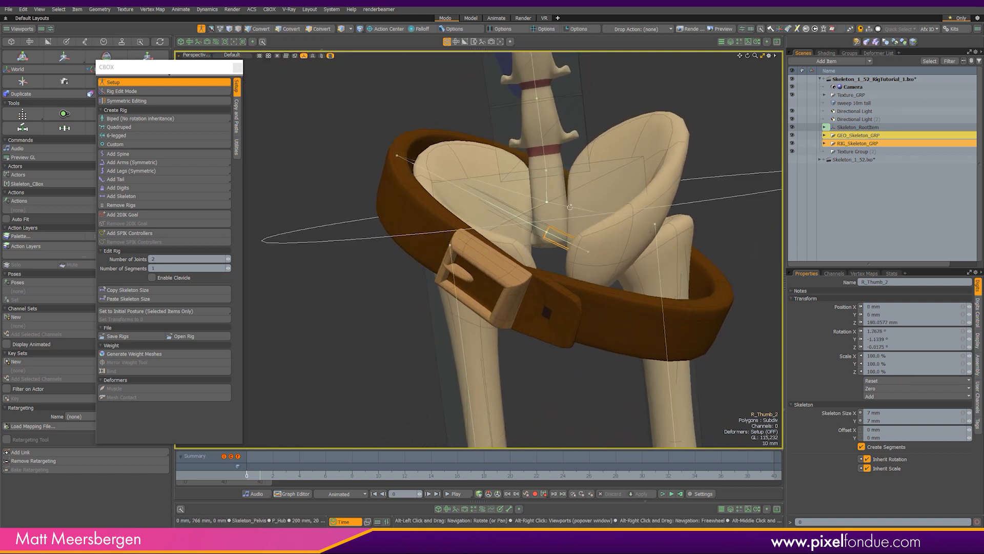
pyautogui.click(64, 56)
pyautogui.click(122, 91)
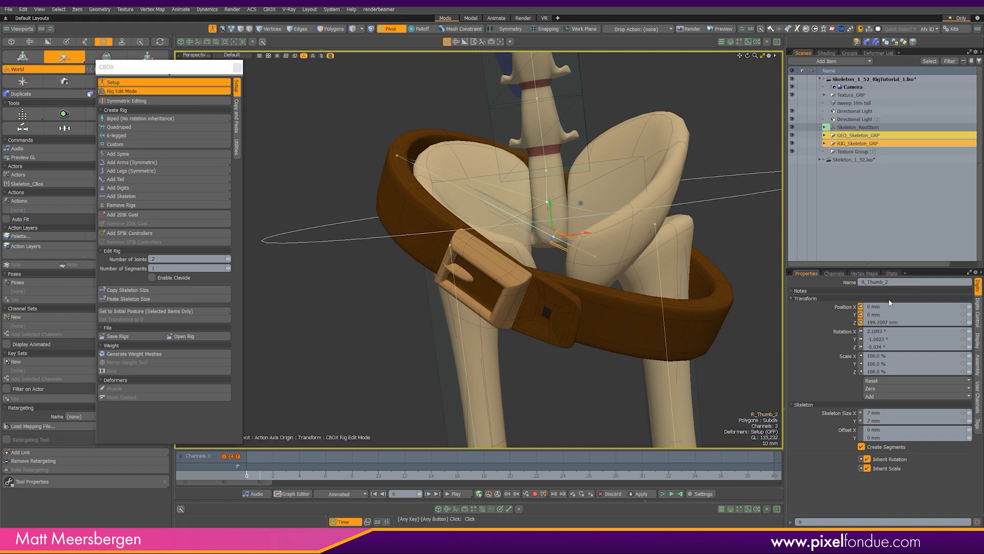
pyautogui.moveTo(895, 332); pyautogui.dragTo(564, 297)
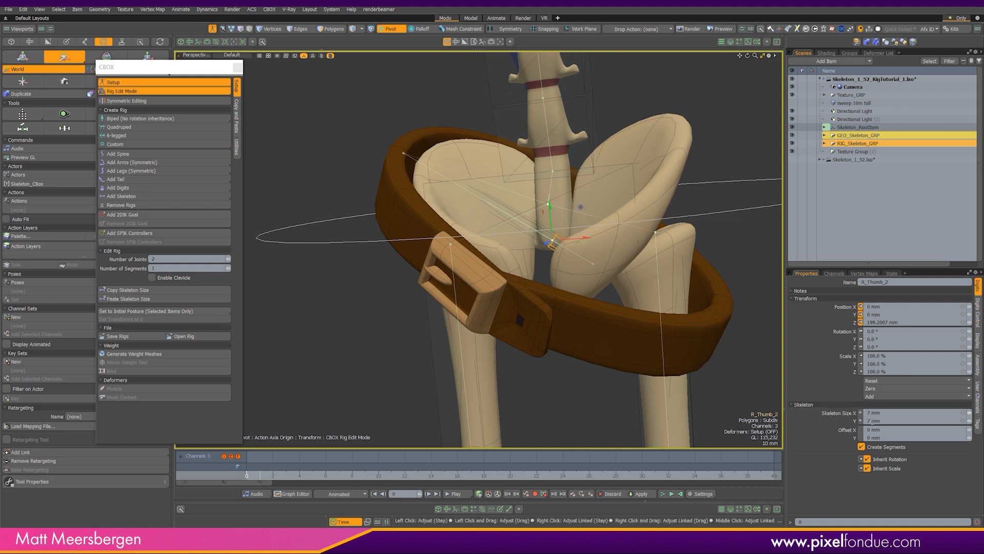
pyautogui.moveTo(604, 288)
pyautogui.keyDown('alt'); pyautogui.mouseDown()
pyautogui.moveTo(623, 279)
pyautogui.moveTo(604, 288)
pyautogui.mouseUp(); pyautogui.keyUp('alt')
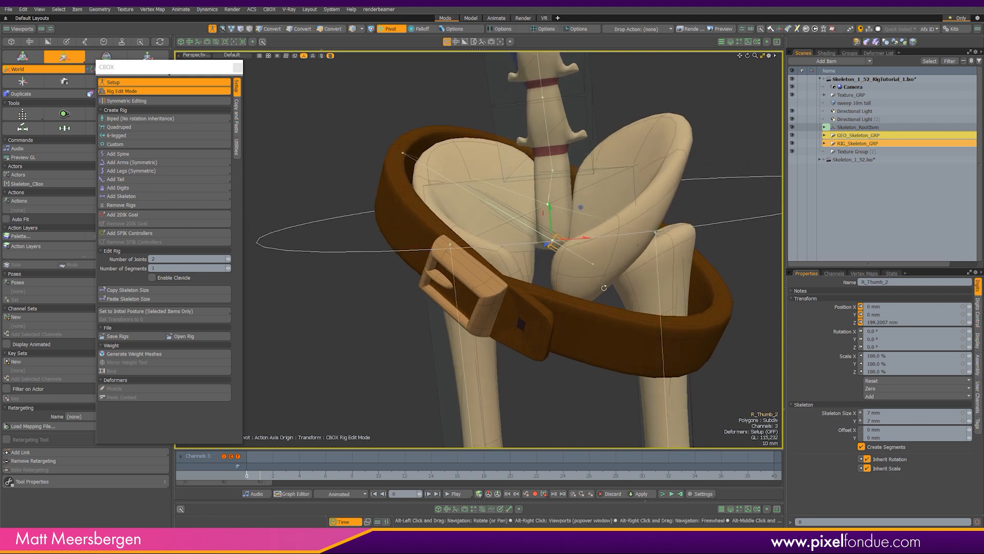
# - Move the chain's end item R_Thumb to about 204.8 mm along Z so it meets the belt's low end
pyautogui.click(546, 269)
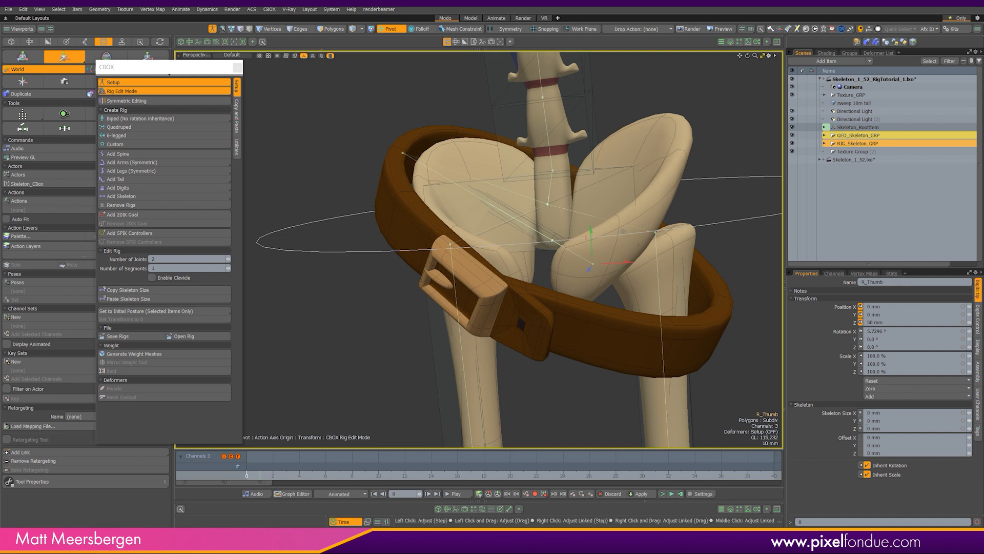
pyautogui.keyDown('alt'); pyautogui.moveTo(615, 226); pyautogui.dragTo(550, 343); pyautogui.keyUp('alt')
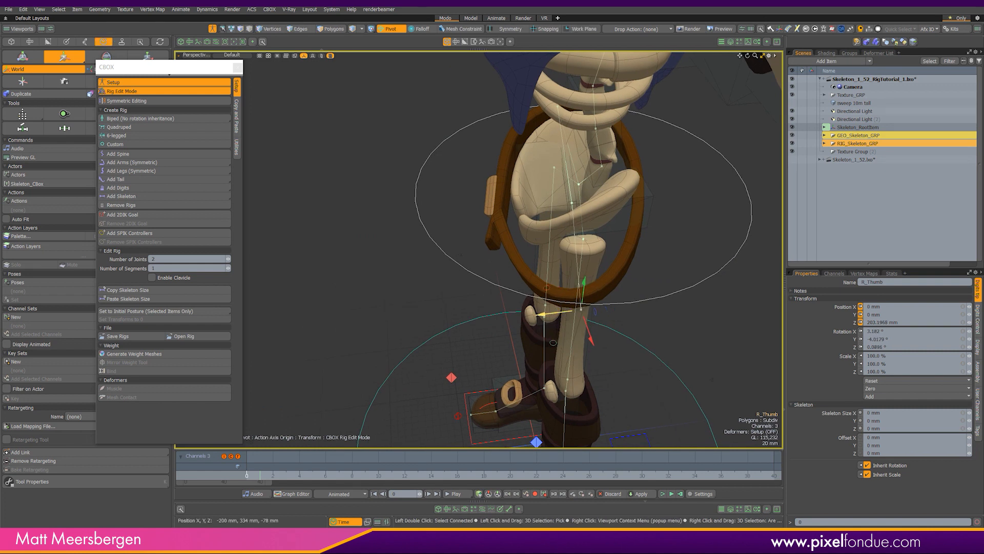
pyautogui.keyDown('alt'); pyautogui.moveTo(546, 343); pyautogui.dragTo(552, 289); pyautogui.keyUp('alt')
pyautogui.press('q')
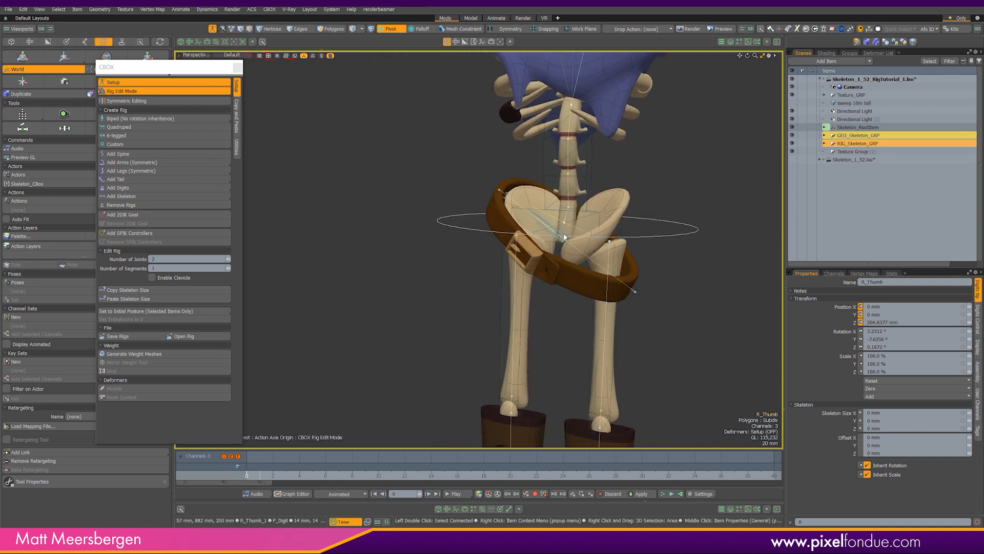
# - Select both belt joints and set their skeleton size to about 76.1 mm in X and 25.2 mm in Y
pyautogui.click(590, 263)
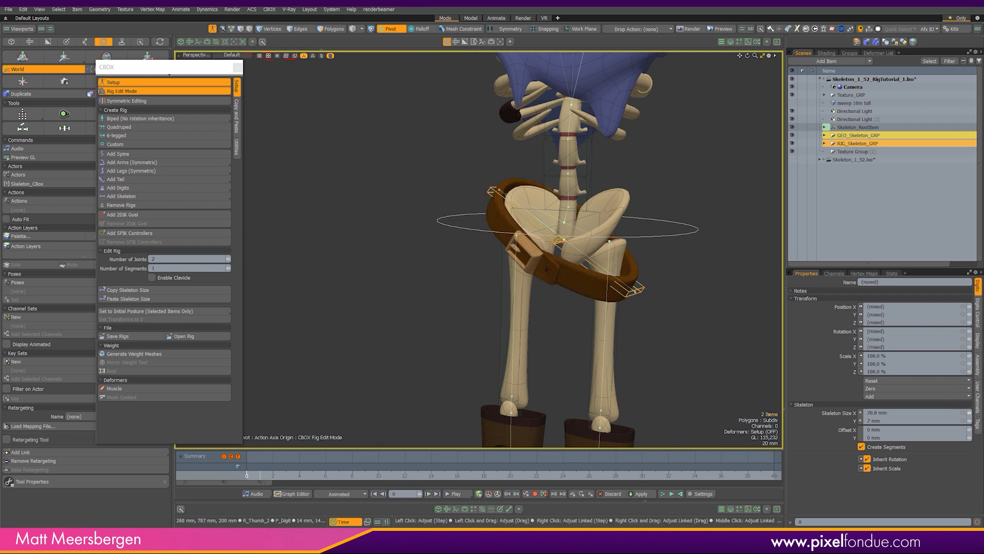
pyautogui.keyDown('alt'); pyautogui.moveTo(661, 335); pyautogui.dragTo(568, 325); pyautogui.keyUp('alt')
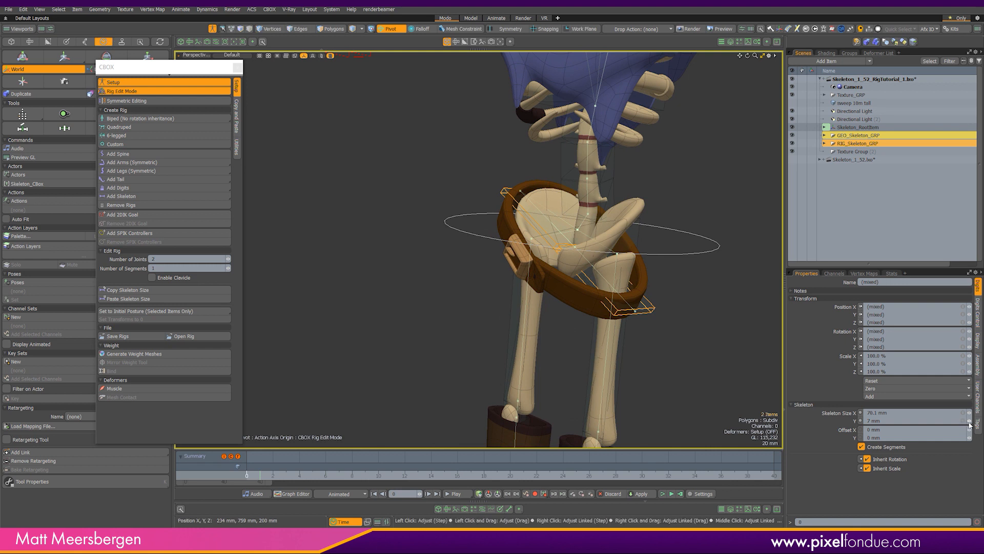
pyautogui.keyDown('alt'); pyautogui.moveTo(555, 340); pyautogui.dragTo(131, 329); pyautogui.keyUp('alt')
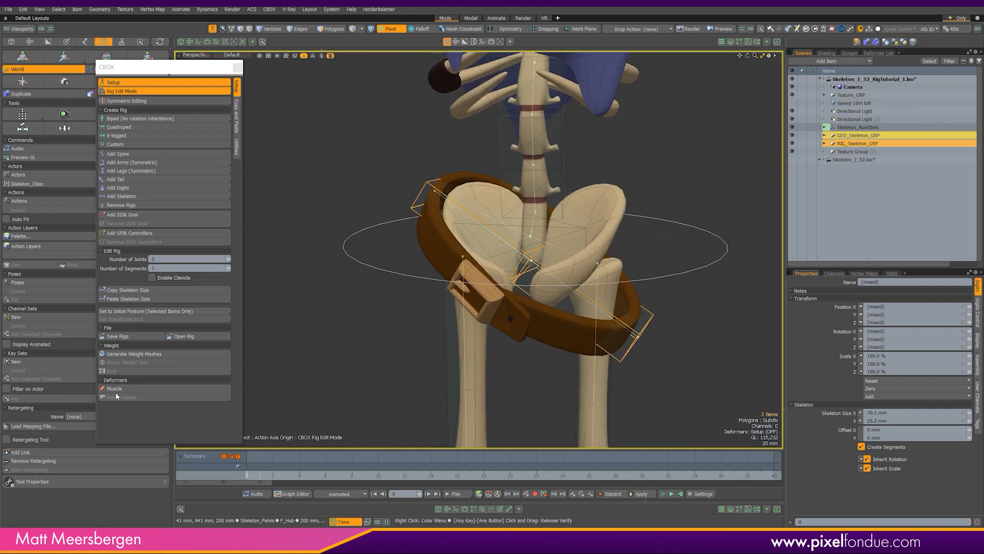
# - Set the two selected belt joints to their initial posture, accepting the deletion of keyframes
pyautogui.keyDown('alt'); pyautogui.moveTo(358, 243); pyautogui.dragTo(358, 238); pyautogui.keyUp('alt')
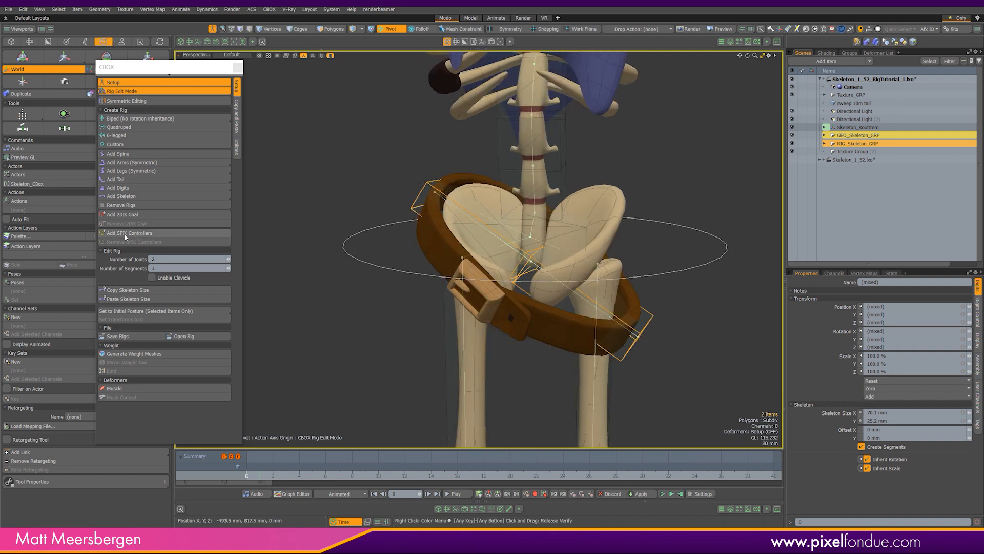
pyautogui.moveTo(370, 239)
pyautogui.keyDown('alt'); pyautogui.mouseDown()
pyautogui.moveTo(354, 243)
pyautogui.moveTo(365, 243)
pyautogui.mouseUp(); pyautogui.keyUp('alt')
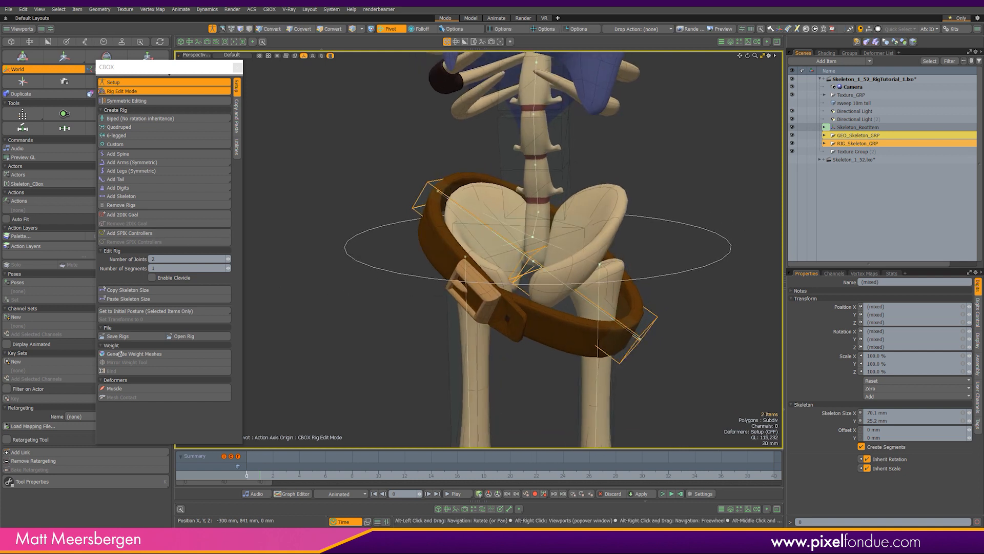
pyautogui.click(154, 312)
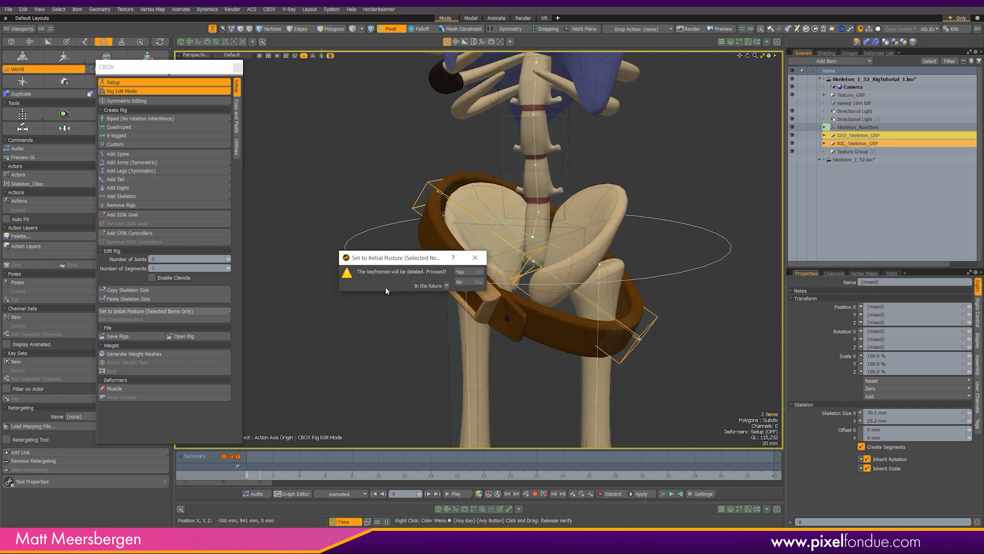
pyautogui.click(470, 273)
pyautogui.keyDown('alt'); pyautogui.moveTo(436, 283); pyautogui.dragTo(406, 287); pyautogui.keyUp('alt')
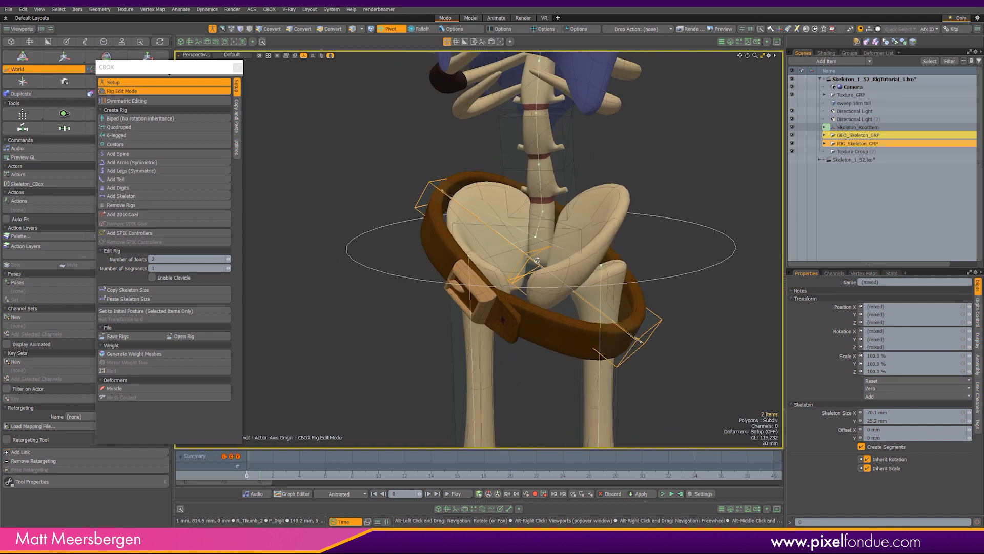
# - Leave Rig Edit Mode, return to Setup mode and add SPIK controllers to the belt joints
pyautogui.click(213, 30)
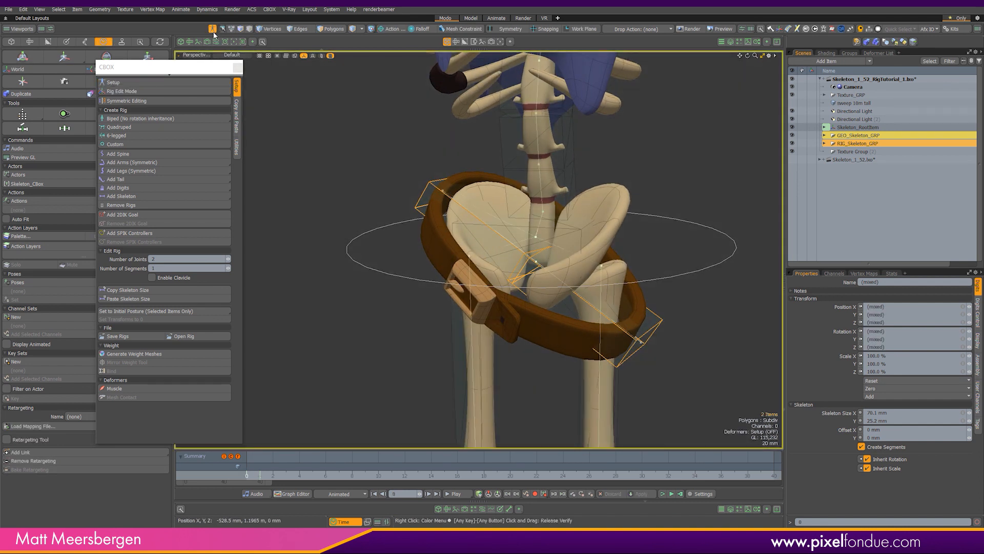
pyautogui.keyDown('alt'); pyautogui.moveTo(538, 271); pyautogui.dragTo(569, 275); pyautogui.keyUp('alt')
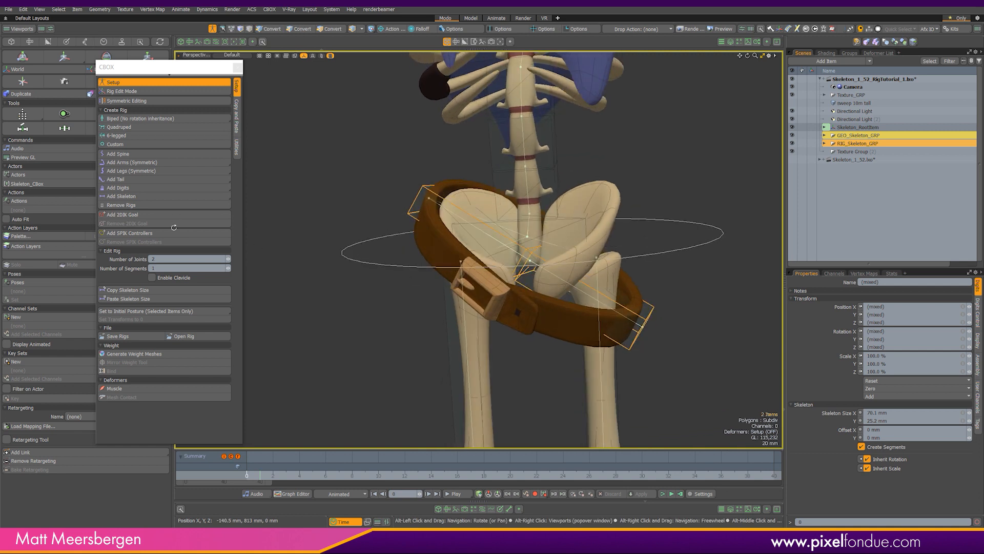
pyautogui.click(132, 235)
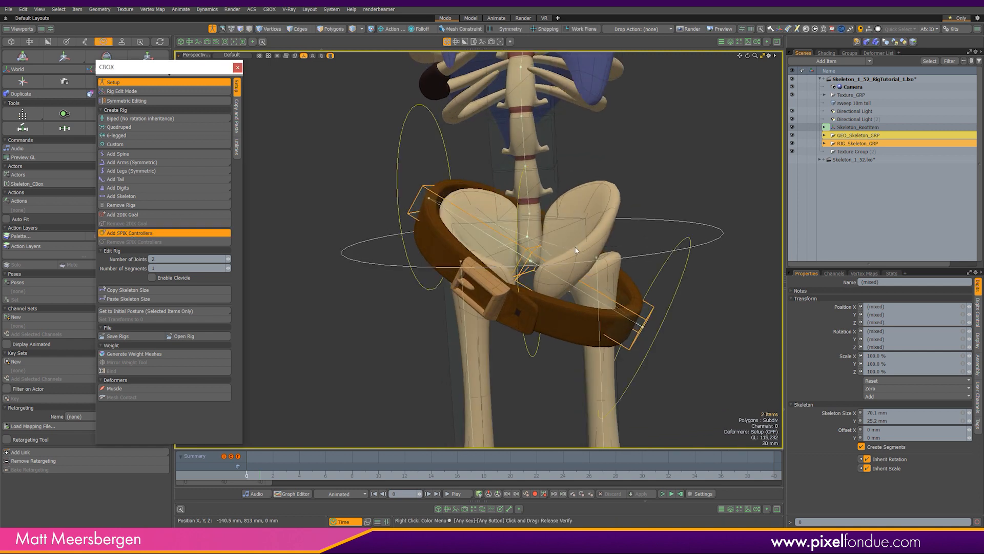
pyautogui.keyDown('alt'); pyautogui.moveTo(576, 252); pyautogui.dragTo(390, 205); pyautogui.keyUp('alt')
# - Select the three belt IK controllers and examine their Digits Control settings for 2DIK and Spline IK
pyautogui.click(519, 182)
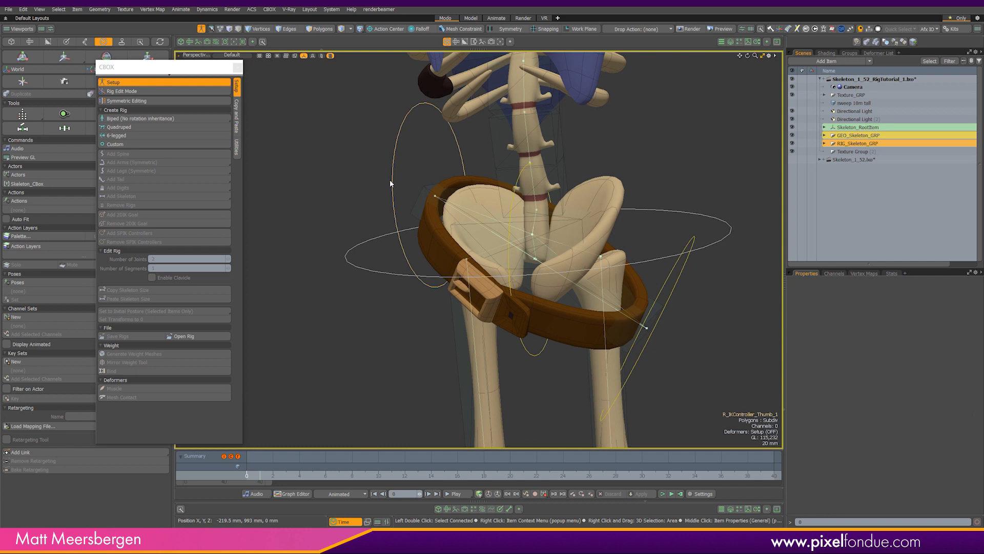
pyautogui.keyDown('shift'); pyautogui.click(646, 304); pyautogui.keyUp('shift')
pyautogui.keyDown('alt'); pyautogui.moveTo(456, 311); pyautogui.dragTo(513, 307); pyautogui.keyUp('alt')
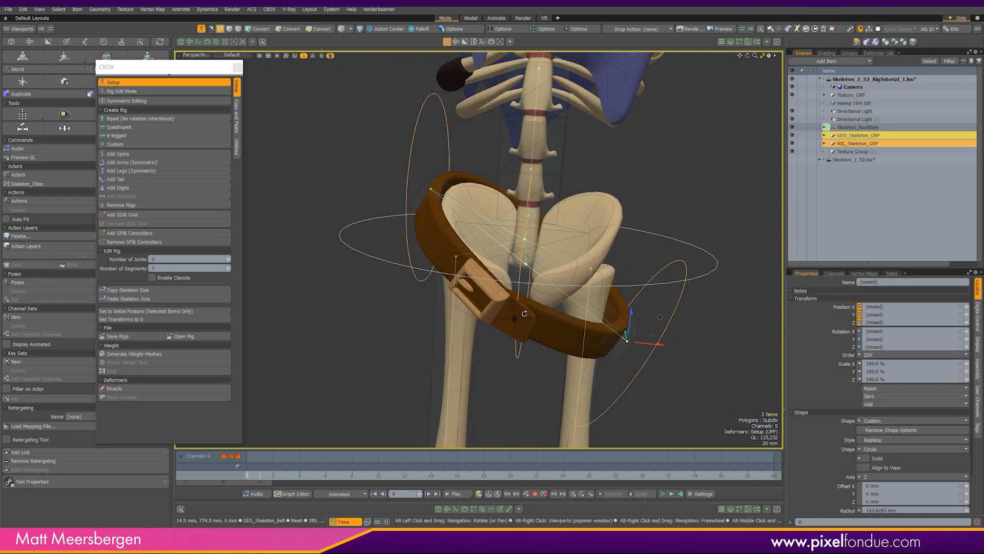
pyautogui.click(980, 328)
pyautogui.click(798, 315)
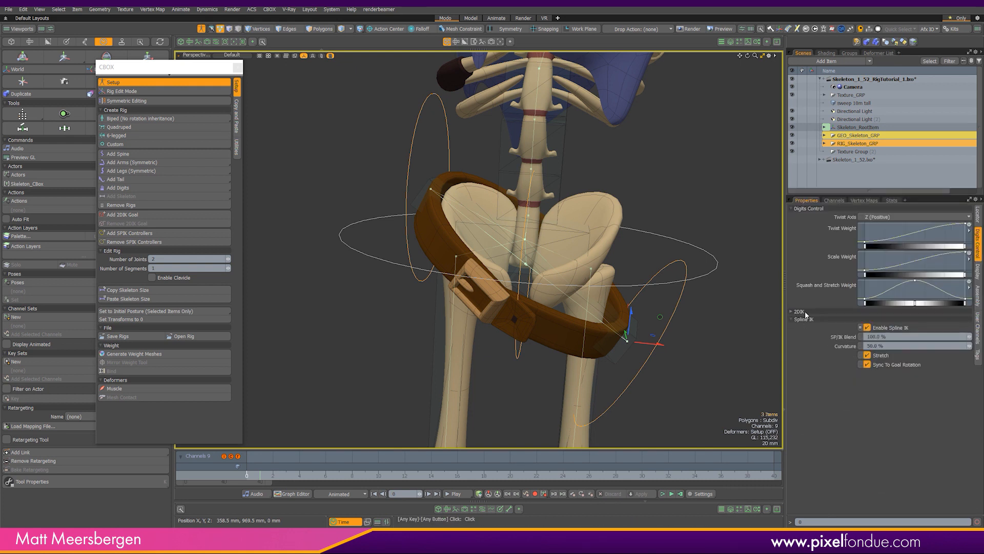
pyautogui.click(801, 311)
pyautogui.click(799, 311)
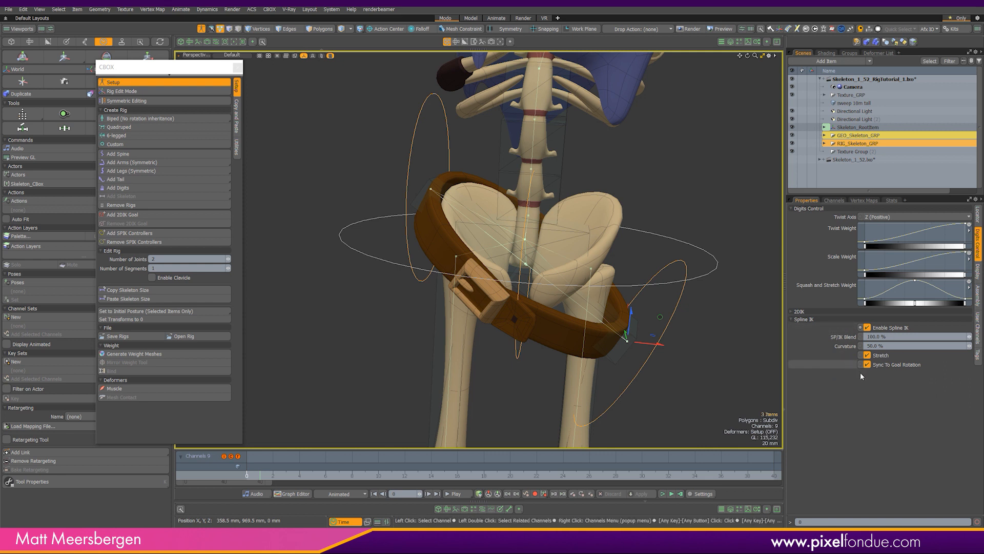
# - Leave Setup mode, try moving the middle controller R_IKController_Thumb_2 to test the belt's bend, and undo the move
pyautogui.keyDown('alt'); pyautogui.moveTo(485, 231); pyautogui.dragTo(376, 342); pyautogui.keyUp('alt')
pyautogui.click(202, 30)
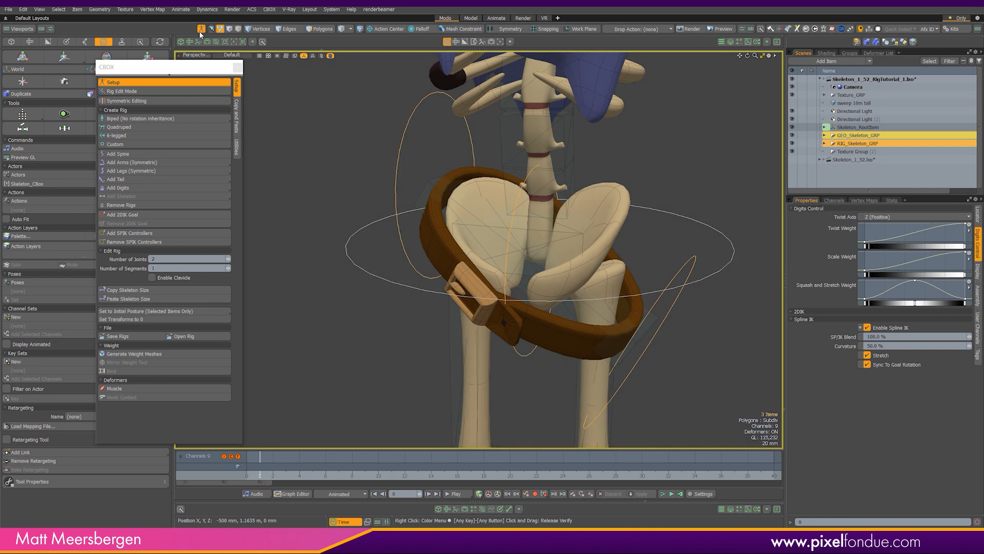
pyautogui.click(533, 353)
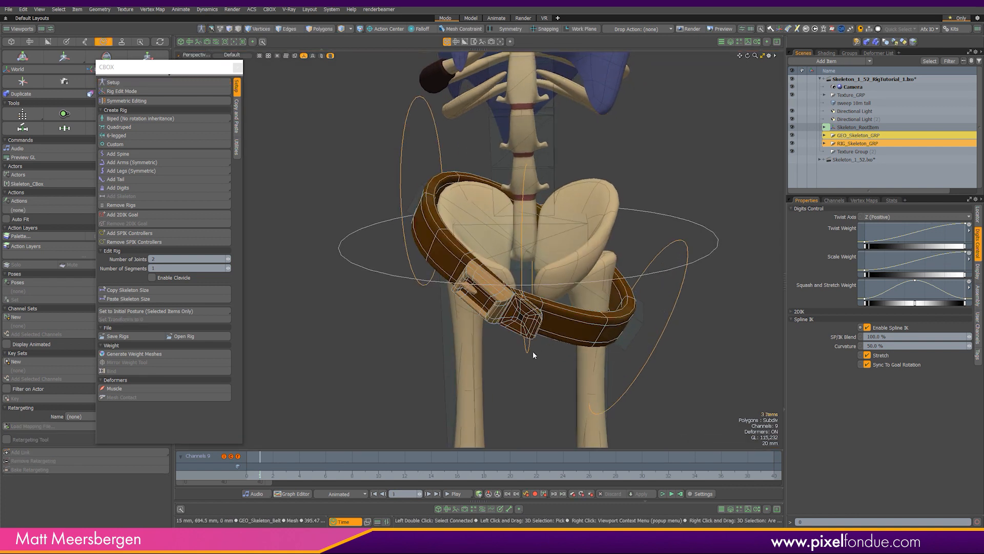
pyautogui.click(525, 353)
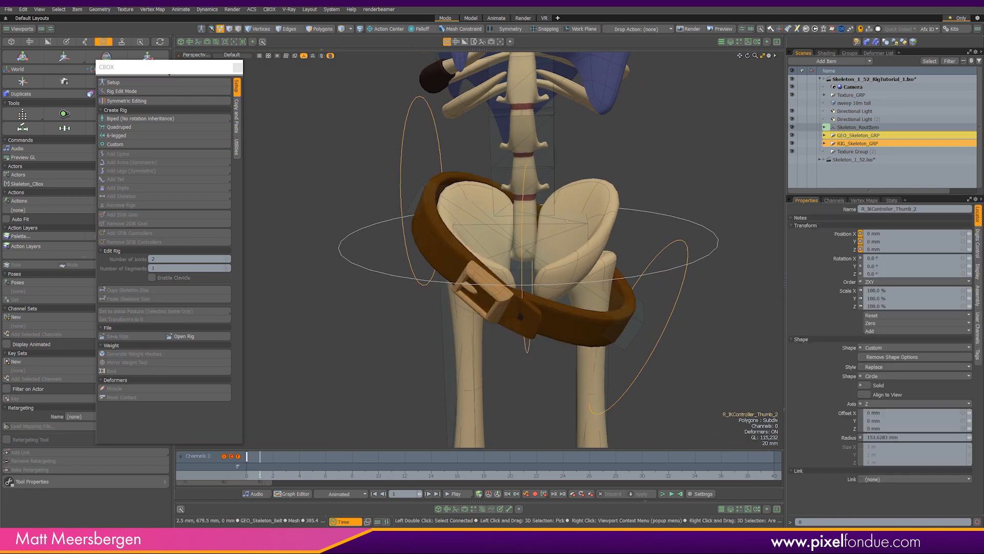
pyautogui.press('w')
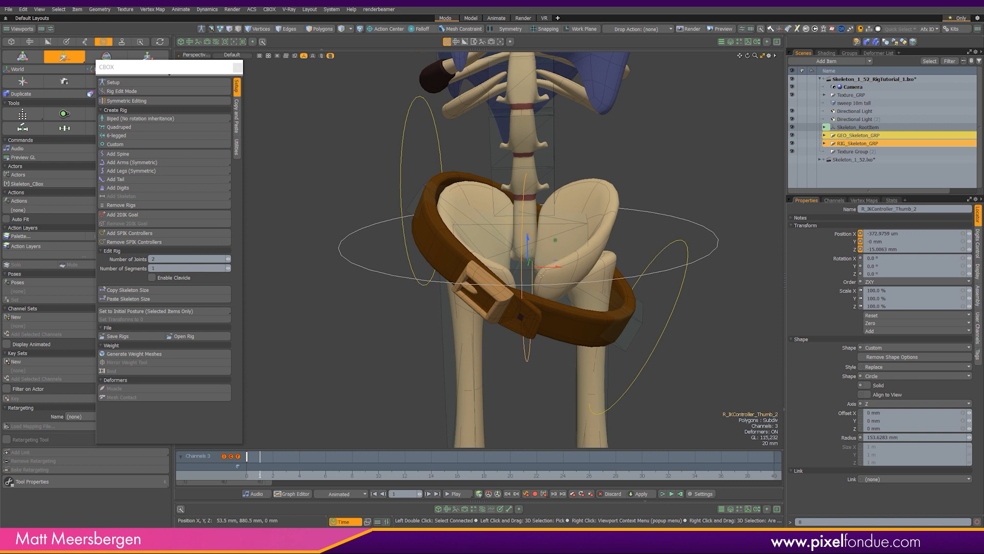
pyautogui.hotkey('ctrl', 'z')
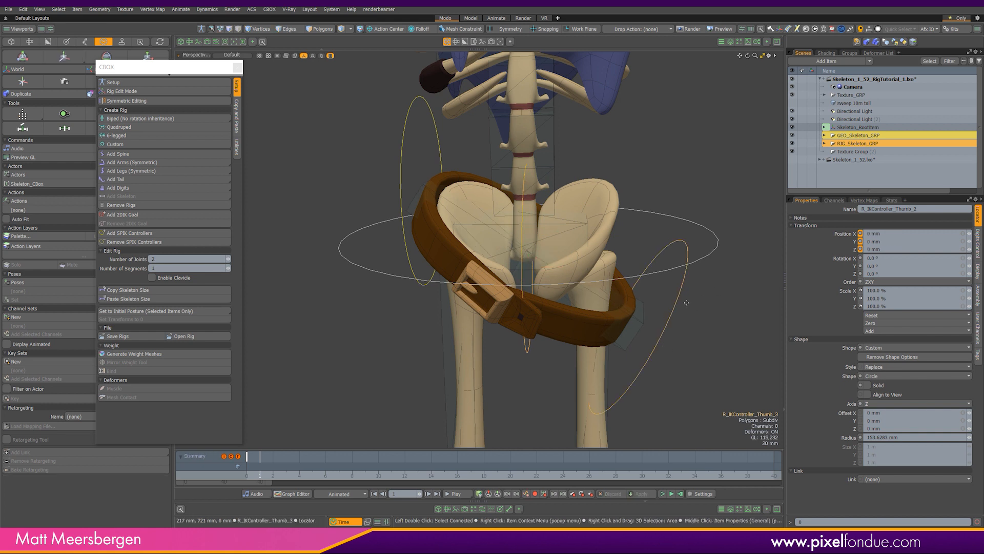
# - Try moving R_IKController_Thumb_3 at the belt's low end and undo the move
pyautogui.click(672, 313)
pyautogui.keyDown('alt'); pyautogui.moveTo(672, 314); pyautogui.dragTo(671, 292); pyautogui.keyUp('alt')
pyautogui.press('w')
pyautogui.hotkey('ctrl', 'z')
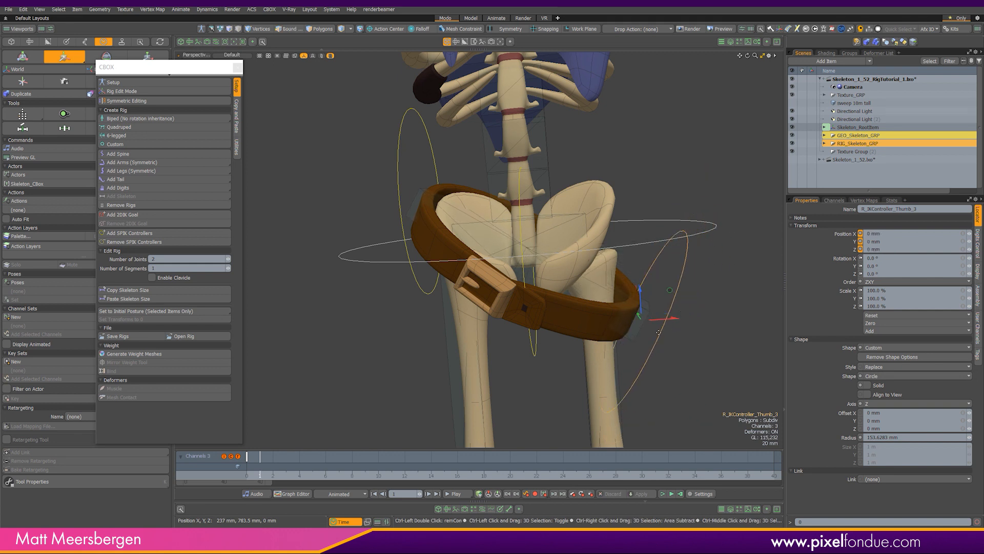
pyautogui.keyDown('alt'); pyautogui.moveTo(778, 247); pyautogui.dragTo(765, 251); pyautogui.keyUp('alt')
pyautogui.keyDown('alt'); pyautogui.moveTo(505, 240); pyautogui.dragTo(466, 263); pyautogui.keyUp('alt')
pyautogui.press('space')
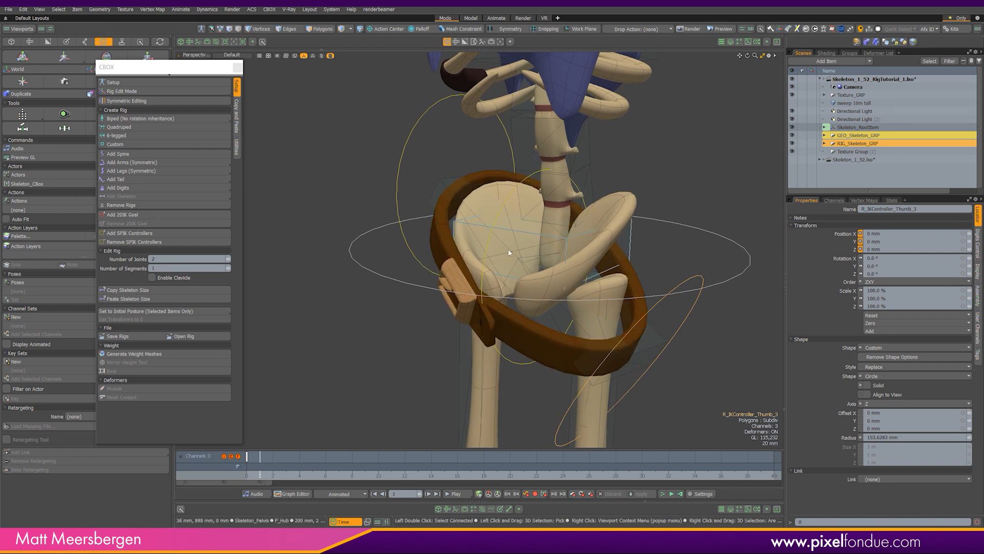
# - Select Skeleton_Pelvis_CNTRL and try moving it to test how the belt controllers follow the pelvis
pyautogui.click(567, 264)
pyautogui.scroll(-5, 566, 264)
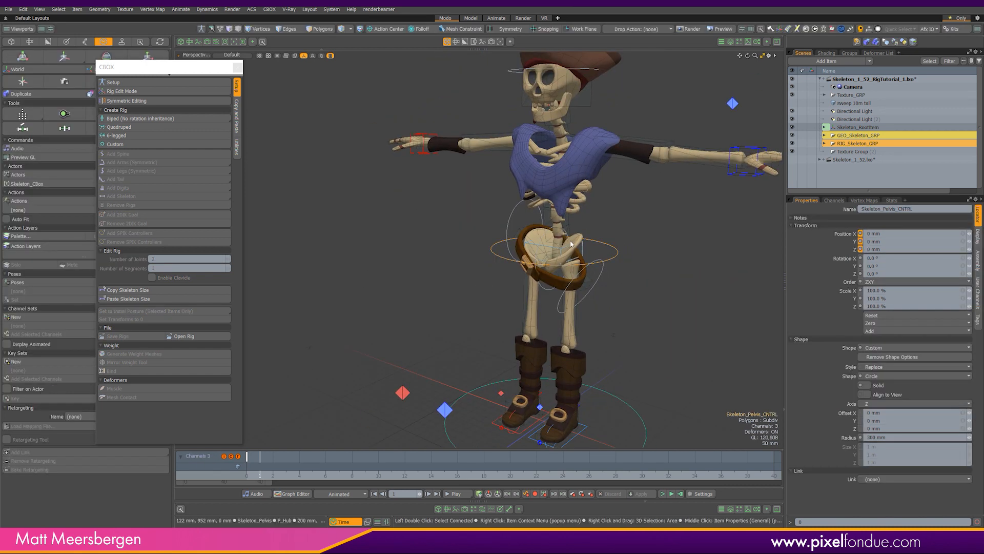
pyautogui.press('w')
pyautogui.keyDown('alt'); pyautogui.moveTo(429, 332); pyautogui.dragTo(547, 224); pyautogui.keyUp('alt')
pyautogui.scroll(5, 455, 294)
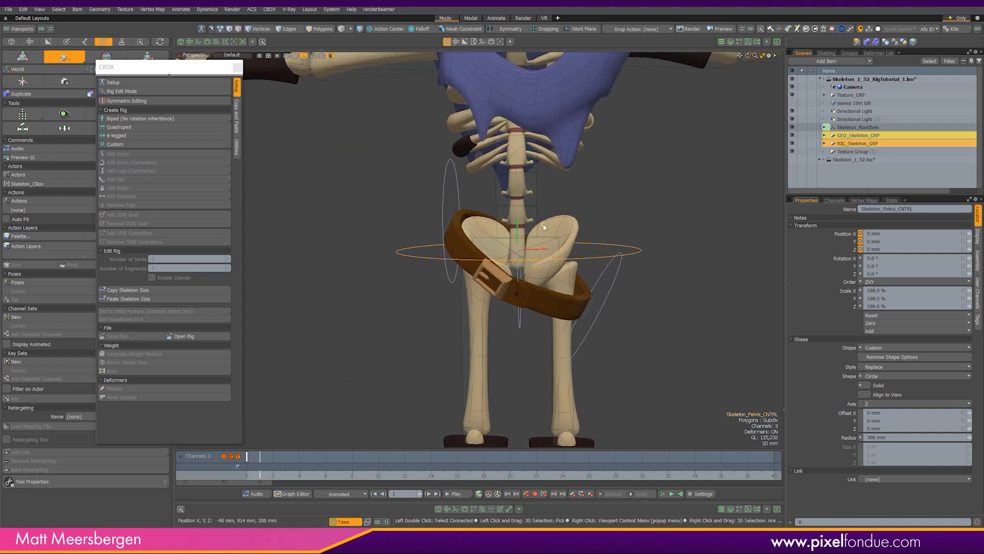
pyautogui.moveTo(543, 224); pyautogui.dragTo(450, 221)
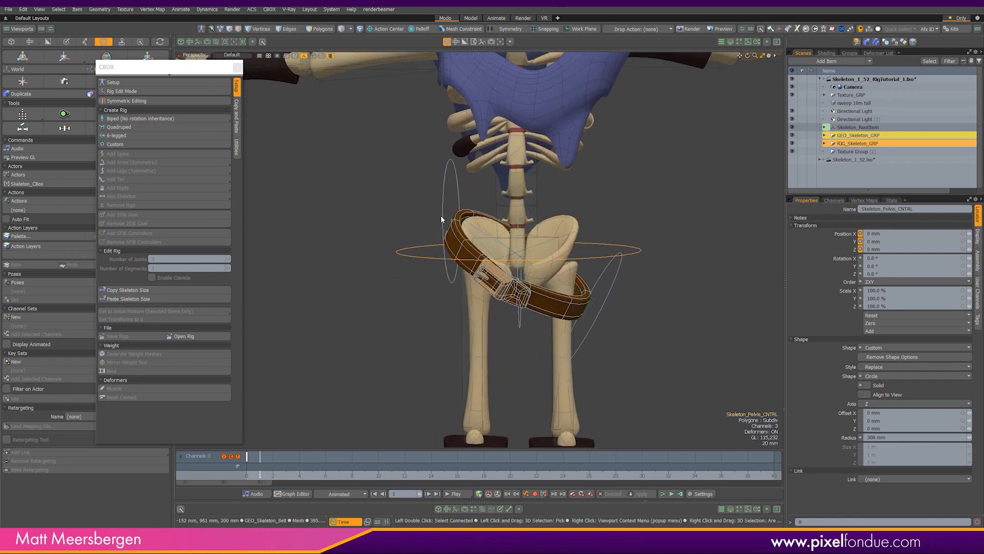
# - Select R_IKController_Thumb_3, R_IKController_Thumb_1 and R_IKController_Thumb_2 in turn to inspect each belt controller
pyautogui.click(617, 284)
pyautogui.press('space')
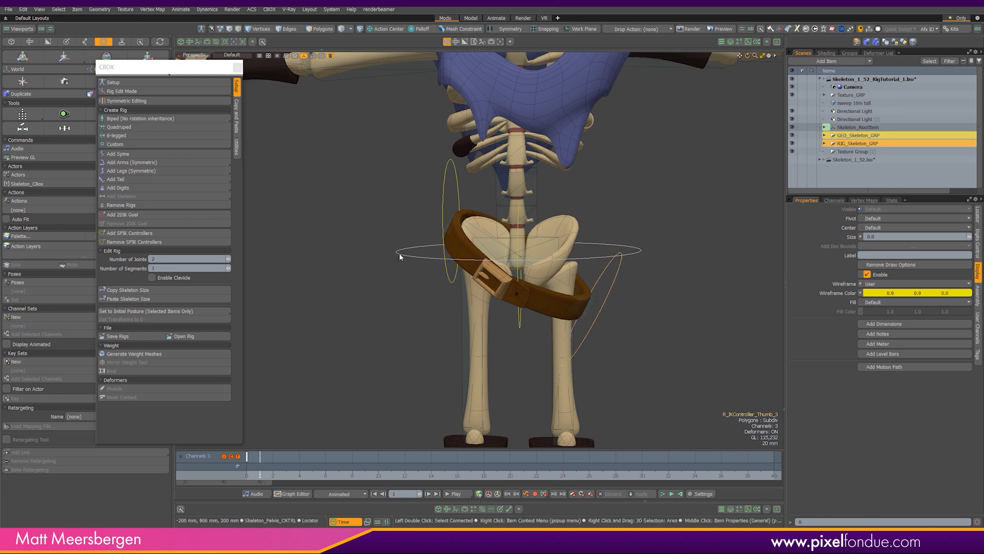
pyautogui.click(444, 218)
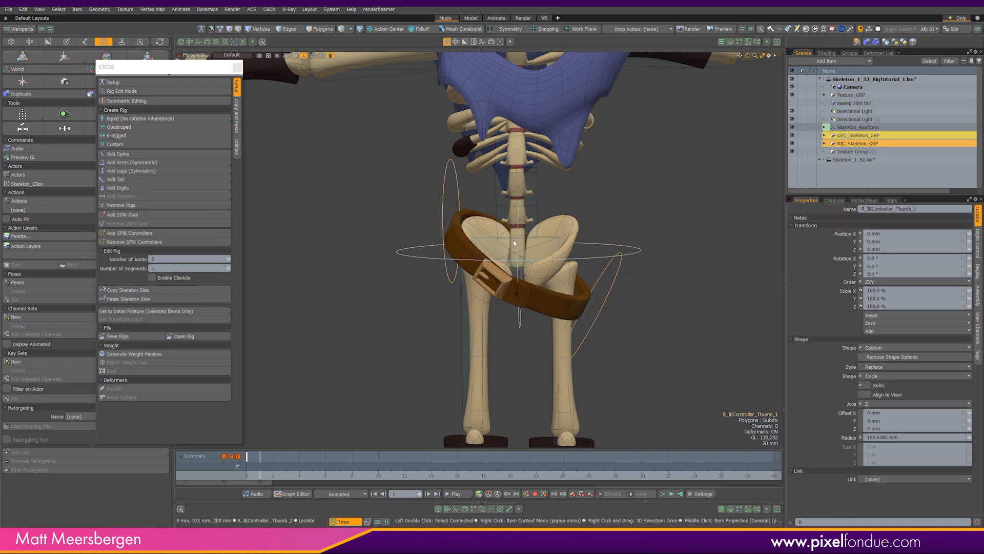
pyautogui.click(519, 333)
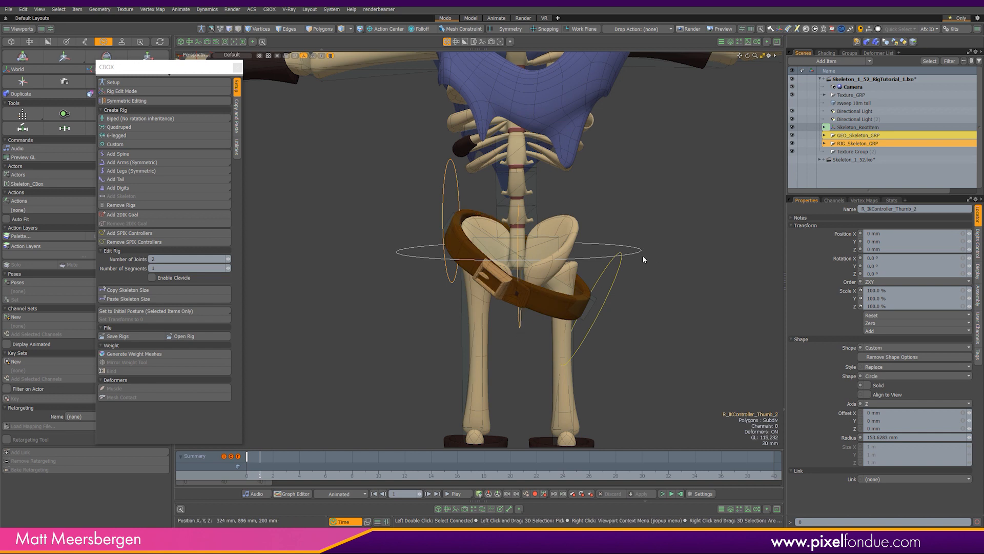
# - Try moving the Skeleton_Pelvis joint directly to test the belt against it, and undo the move
pyautogui.click(558, 242)
pyautogui.press('w')
pyautogui.moveTo(556, 241)
pyautogui.mouseDown()
pyautogui.moveTo(572, 269)
pyautogui.moveTo(547, 252)
pyautogui.mouseUp()
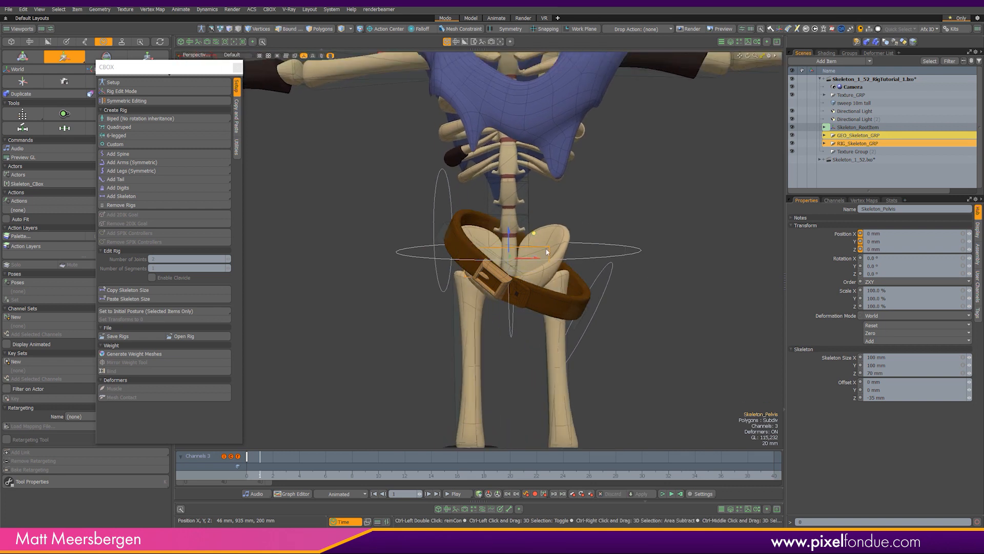
pyautogui.hotkey('ctrl', 'z')
pyautogui.keyDown('alt'); pyautogui.moveTo(411, 295); pyautogui.dragTo(477, 278); pyautogui.keyUp('alt')
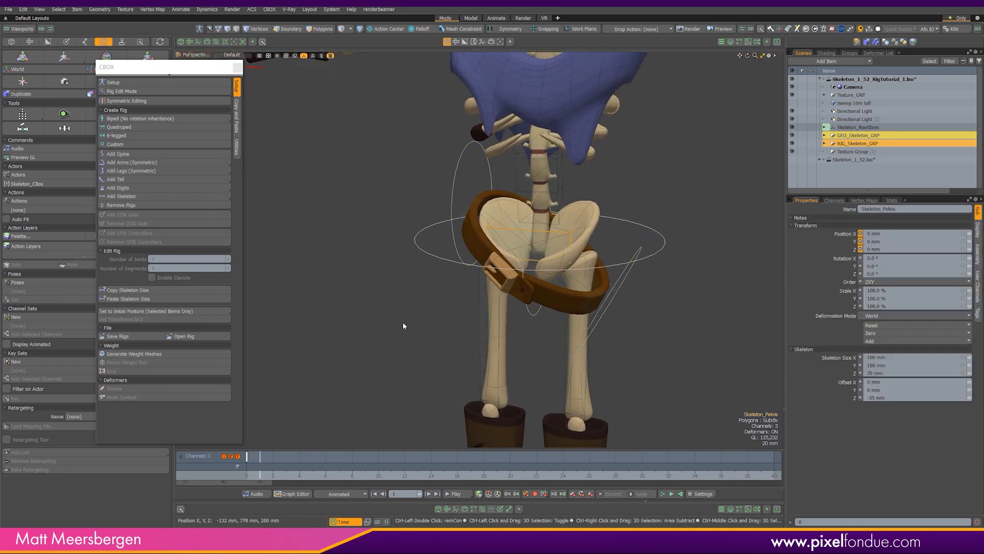
pyautogui.keyDown('alt'); pyautogui.moveTo(403, 326); pyautogui.dragTo(417, 281); pyautogui.keyUp('alt')
# - Turn on setup mode and select R_IKController_Thumb_2 followed by R_IKController_Thumb_1
pyautogui.click(199, 28)
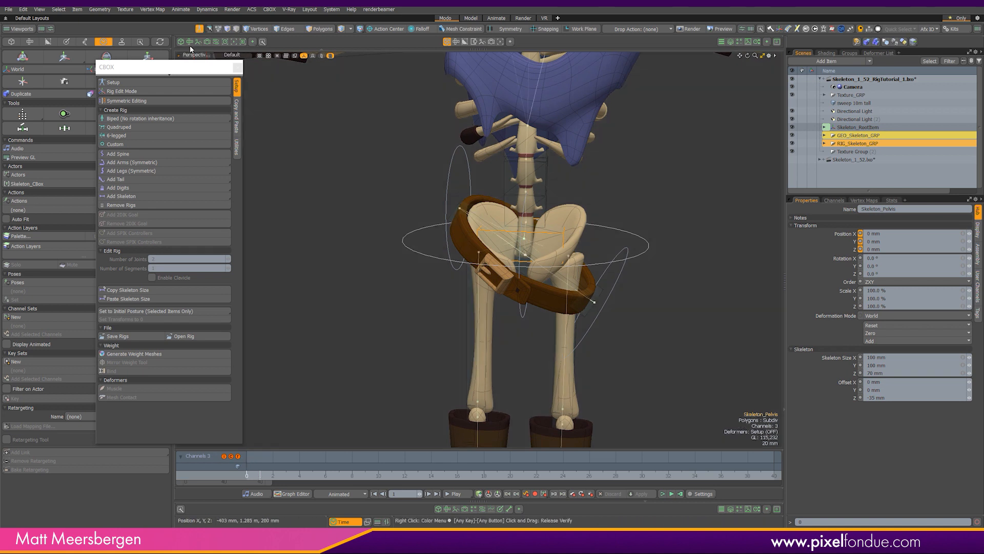
pyautogui.keyDown('alt'); pyautogui.moveTo(534, 329); pyautogui.dragTo(478, 359); pyautogui.keyUp('alt')
pyautogui.scroll(4, 513, 328)
pyautogui.click(477, 359)
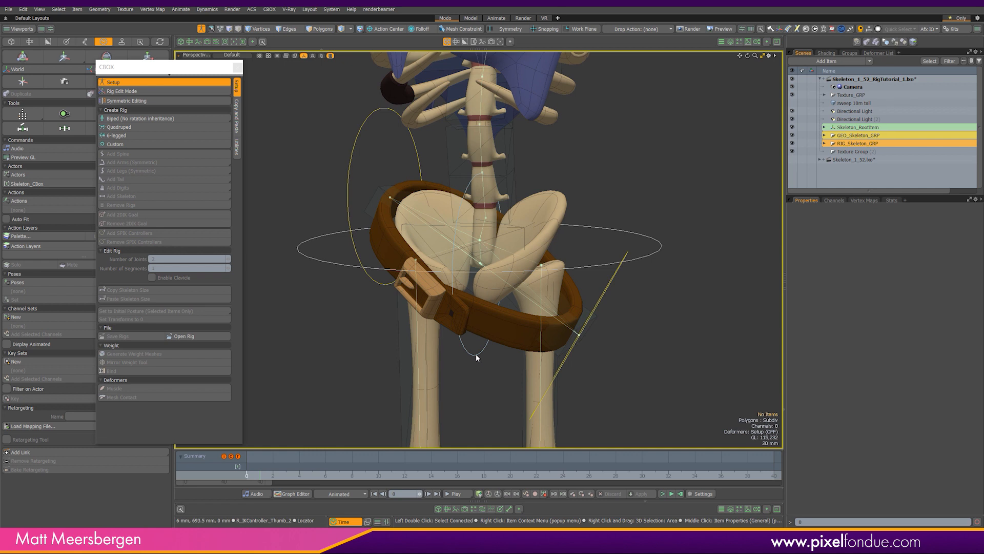
pyautogui.moveTo(548, 246)
pyautogui.keyDown('alt'); pyautogui.mouseDown()
pyautogui.moveTo(568, 248)
pyautogui.moveTo(543, 249)
pyautogui.mouseUp(); pyautogui.keyUp('alt')
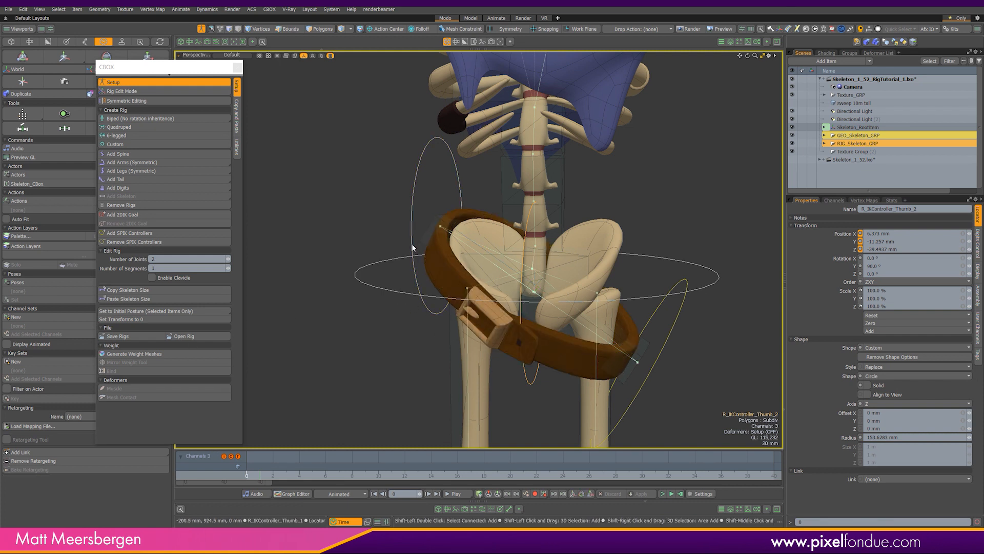
pyautogui.keyDown('shift'); pyautogui.click(416, 296); pyautogui.keyUp('shift')
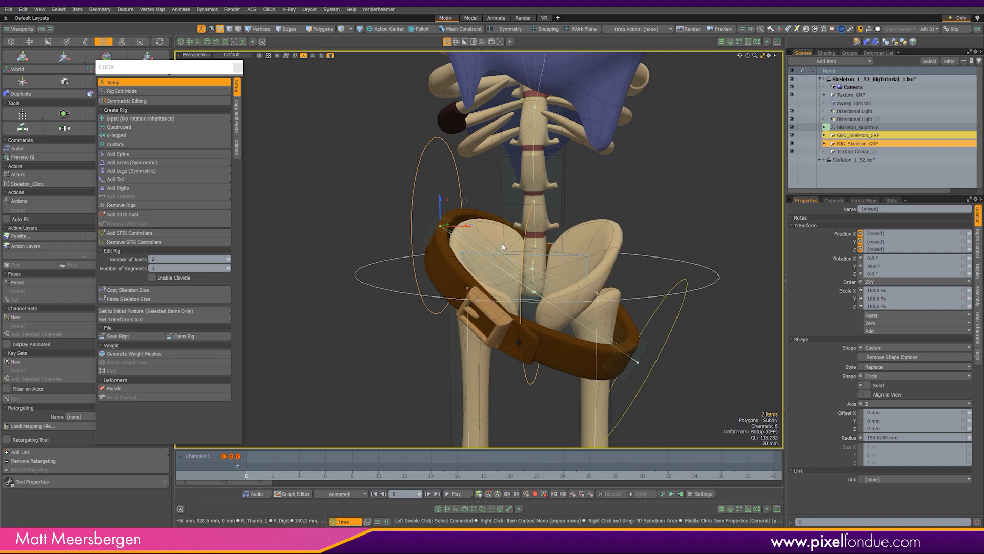
# - Reselect R_IKController_Thumb_2 and then R_IKController_Thumb_1, and create a CBOX Muscle between them
pyautogui.press('space')
pyautogui.click(538, 408)
pyautogui.click(531, 384)
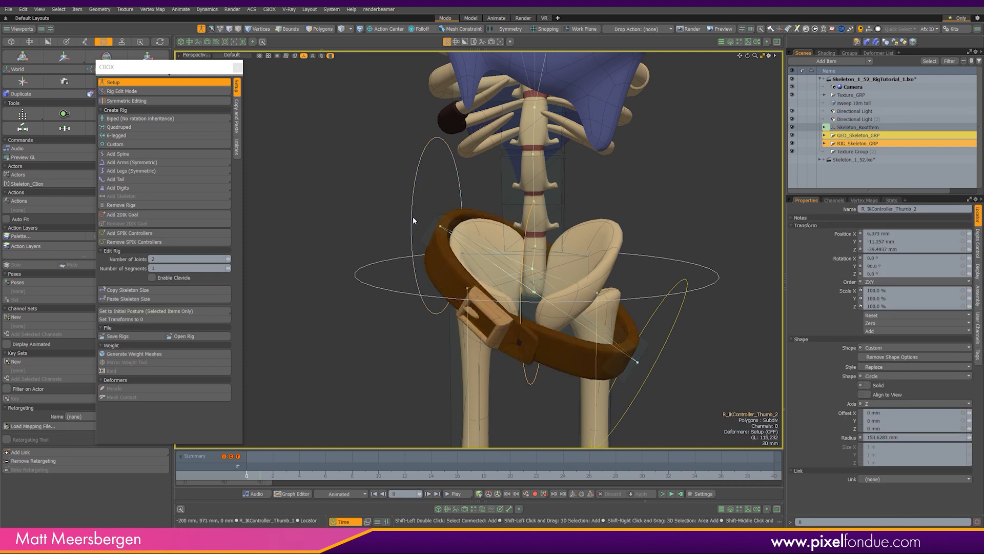
pyautogui.keyDown('shift'); pyautogui.click(398, 283); pyautogui.keyUp('shift')
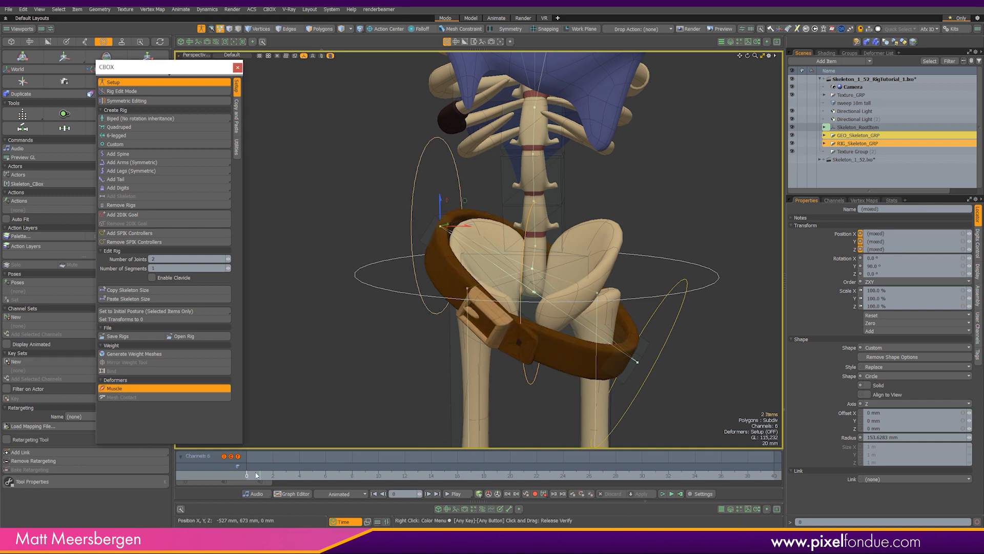
pyautogui.scroll(6, 512, 305)
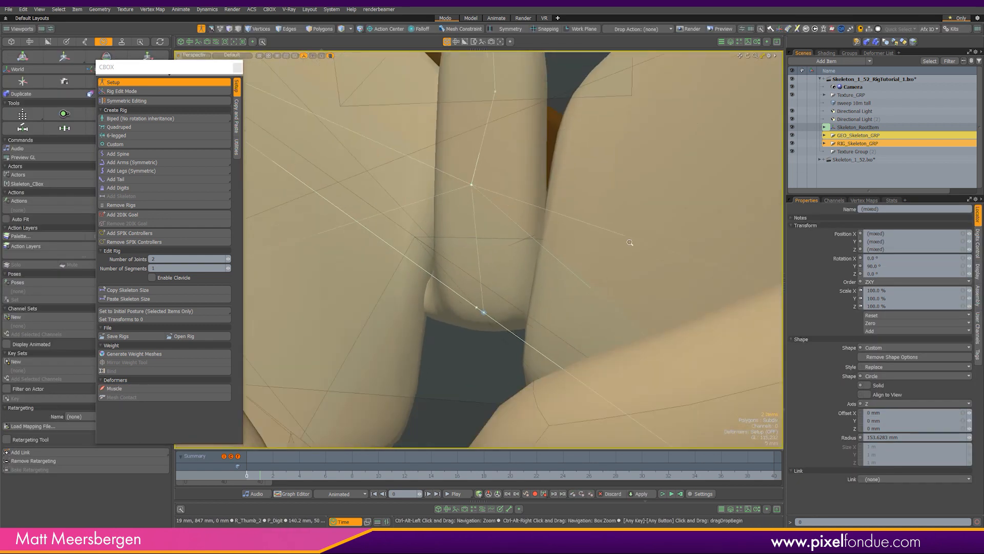
pyautogui.hotkey('ctrl', 'z')
pyautogui.scroll(-8, 576, 249)
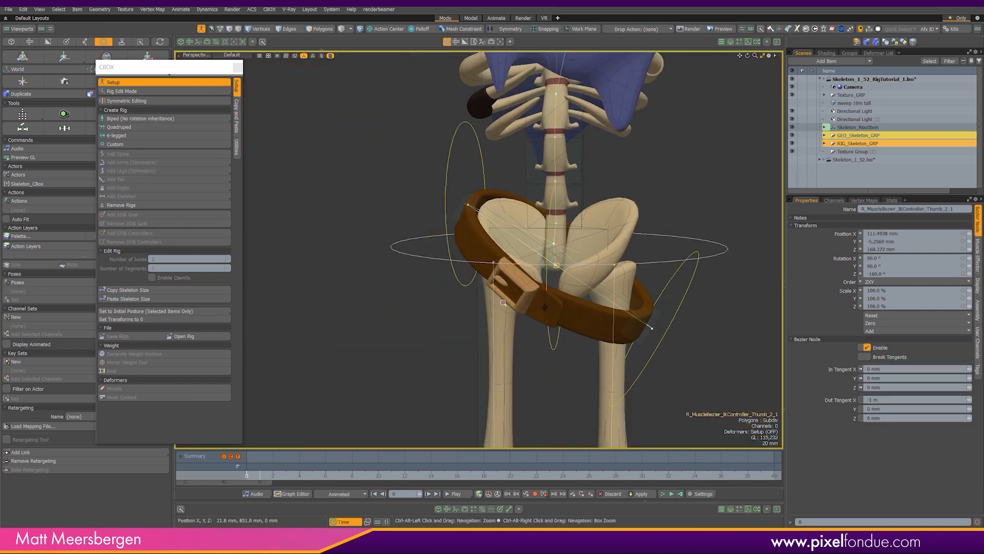
# - Examine the Muscle Effector settings of the muscle just created at the belt's middle controller
pyautogui.scroll(6, 519, 323)
pyautogui.scroll(2, 520, 323)
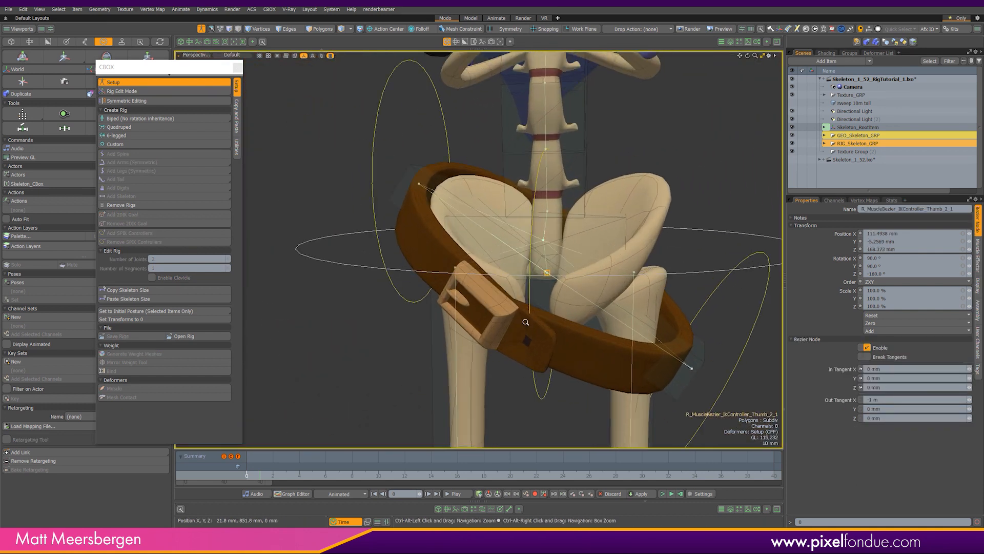
pyautogui.click(979, 260)
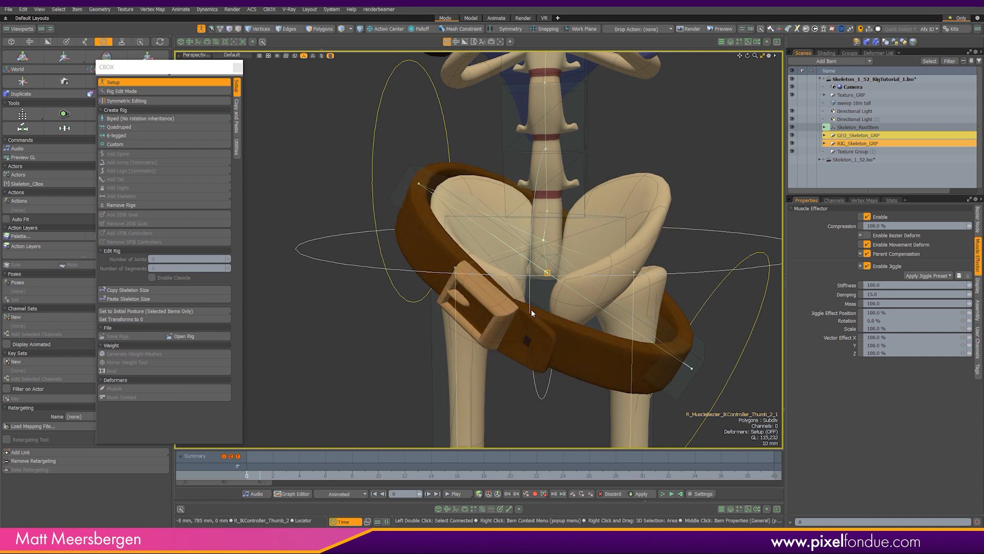
# - Create a CBOX Muscle from R_IKController_Thumb_3 to R_IKController_Thumb_1 and display its Muscle Effector settings
pyautogui.scroll(-2, 531, 309)
pyautogui.keyDown('alt'); pyautogui.keyDown('shift'); pyautogui.moveTo(531, 310); pyautogui.dragTo(485, 287); pyautogui.keyUp('shift'); pyautogui.keyUp('alt')
pyautogui.click(591, 375)
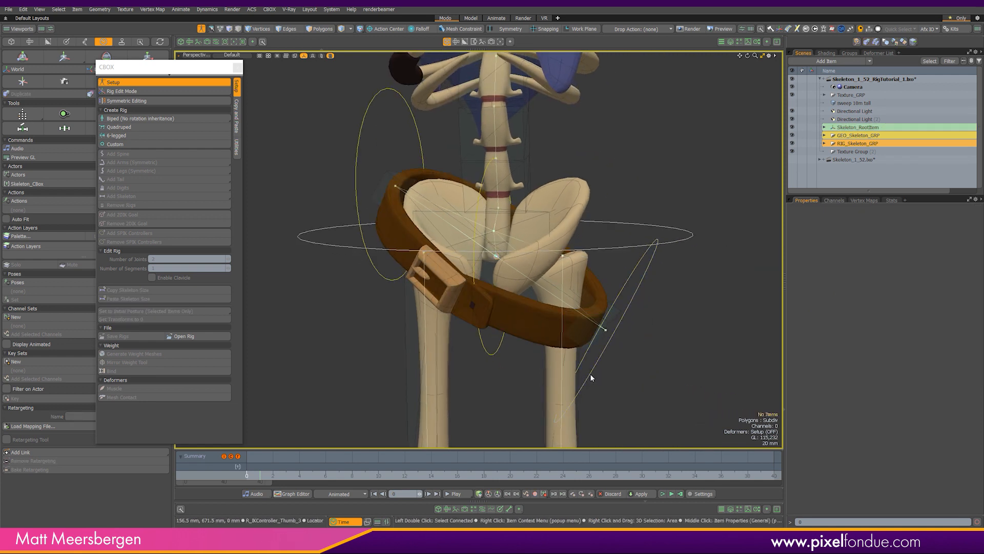
pyautogui.click(591, 395)
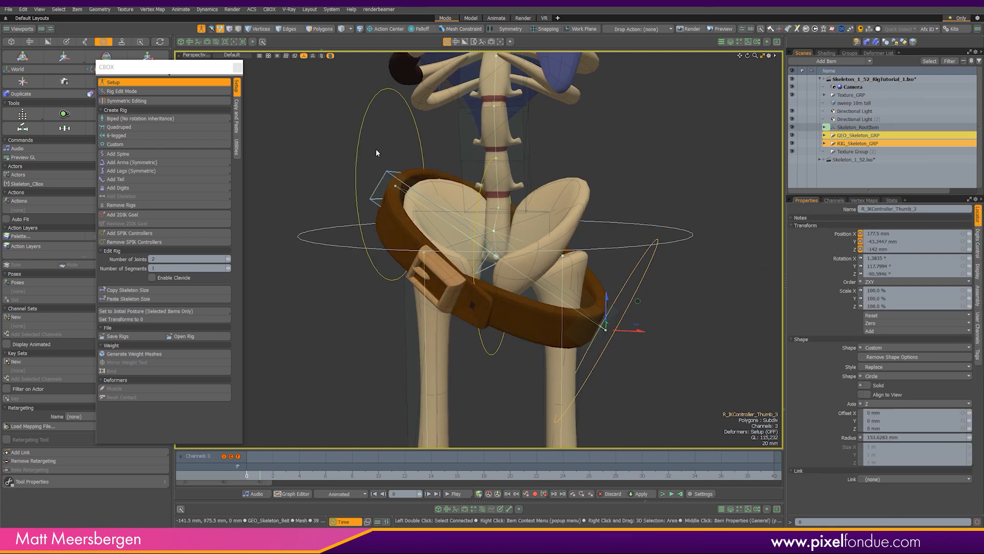
pyautogui.keyDown('shift'); pyautogui.click(359, 144); pyautogui.keyUp('shift')
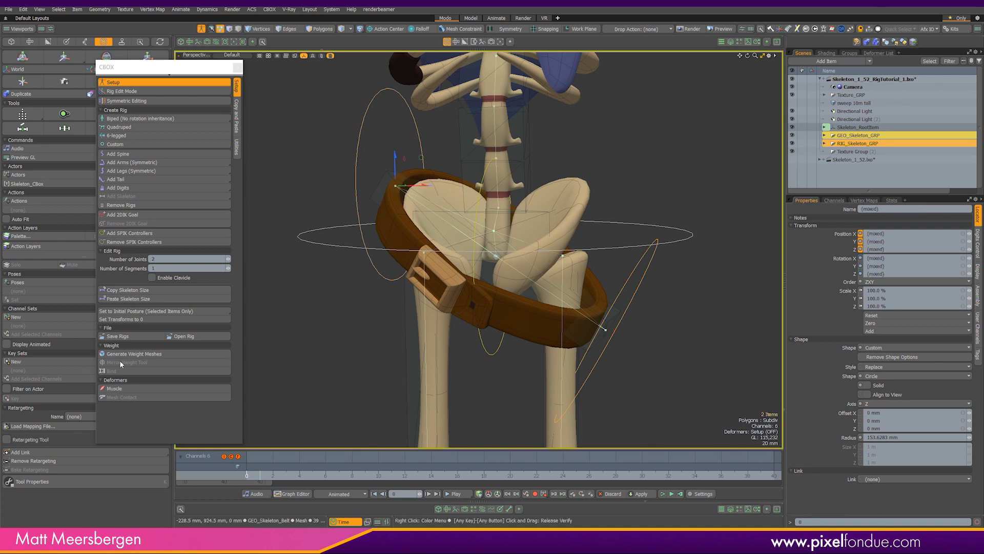
pyautogui.click(114, 390)
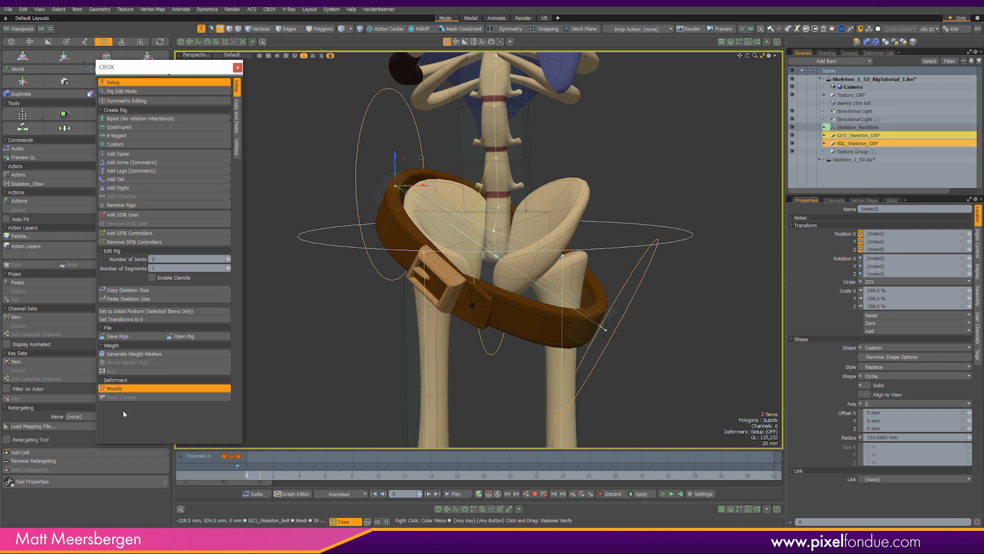
pyautogui.click(606, 342)
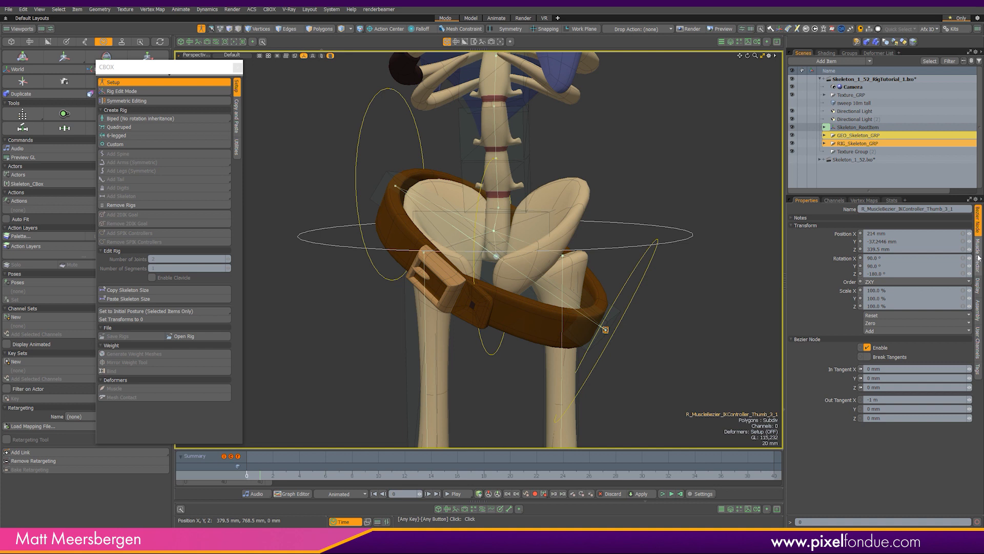
pyautogui.click(978, 257)
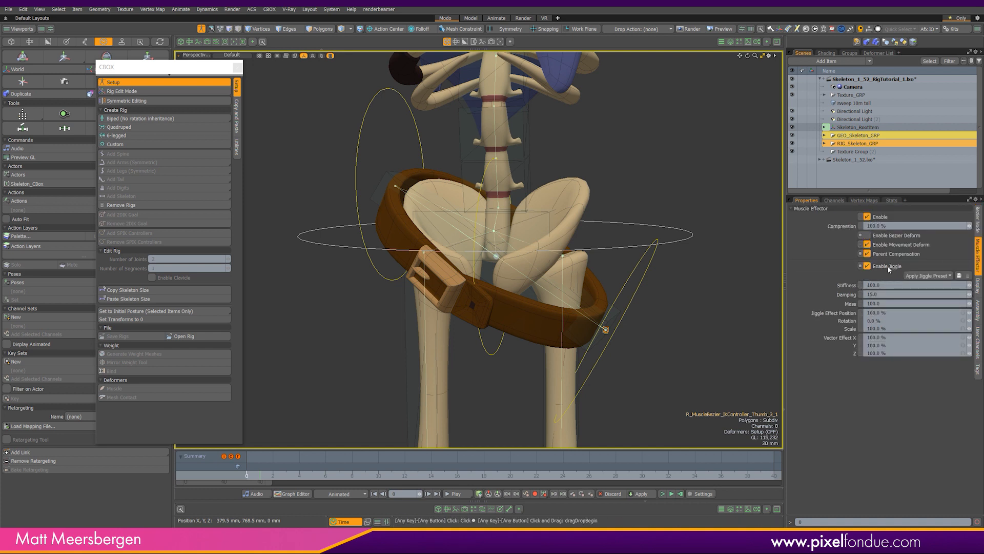
# - Clear the selection, leave setup mode and return the timeline to frame 0
pyautogui.click(515, 379)
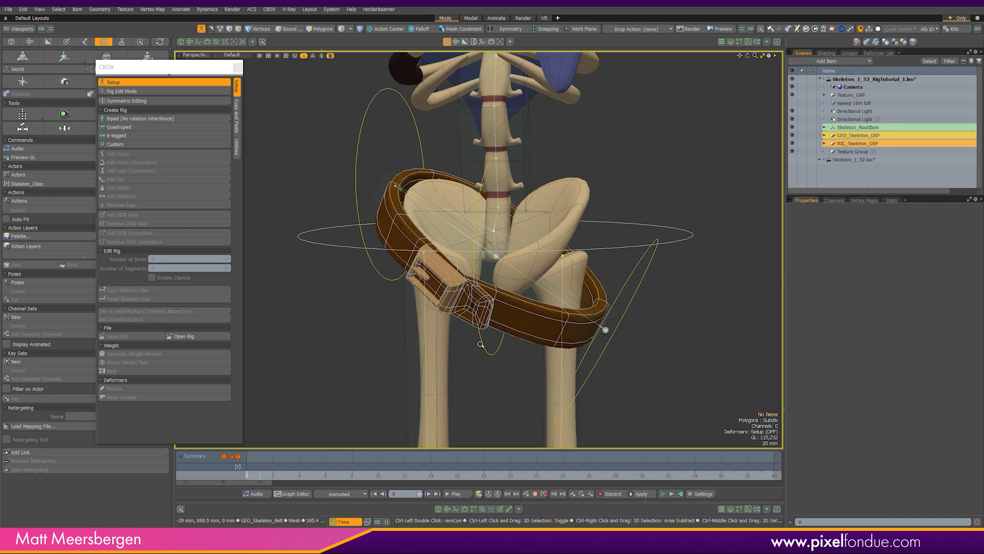
pyautogui.scroll(-5, 480, 344)
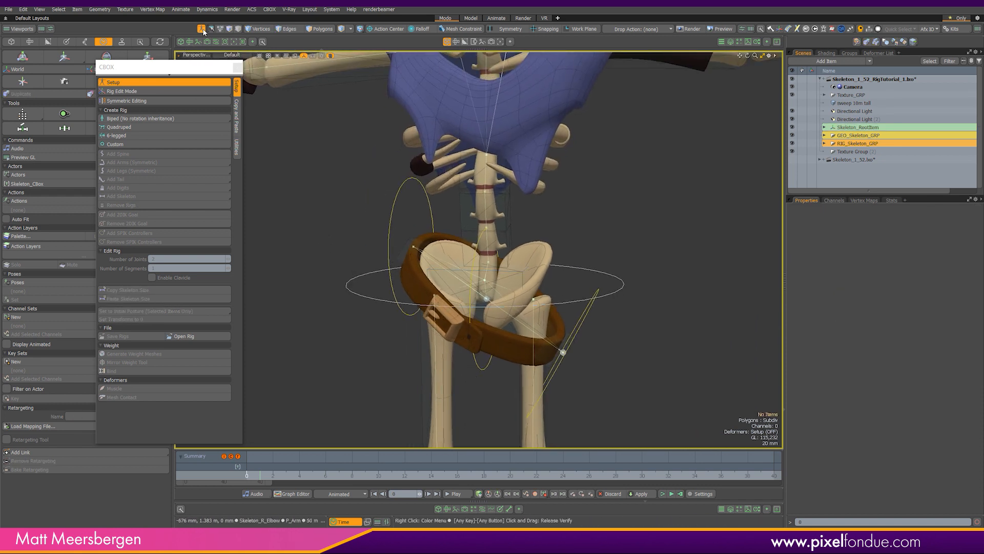
pyautogui.click(201, 29)
pyautogui.click(258, 477)
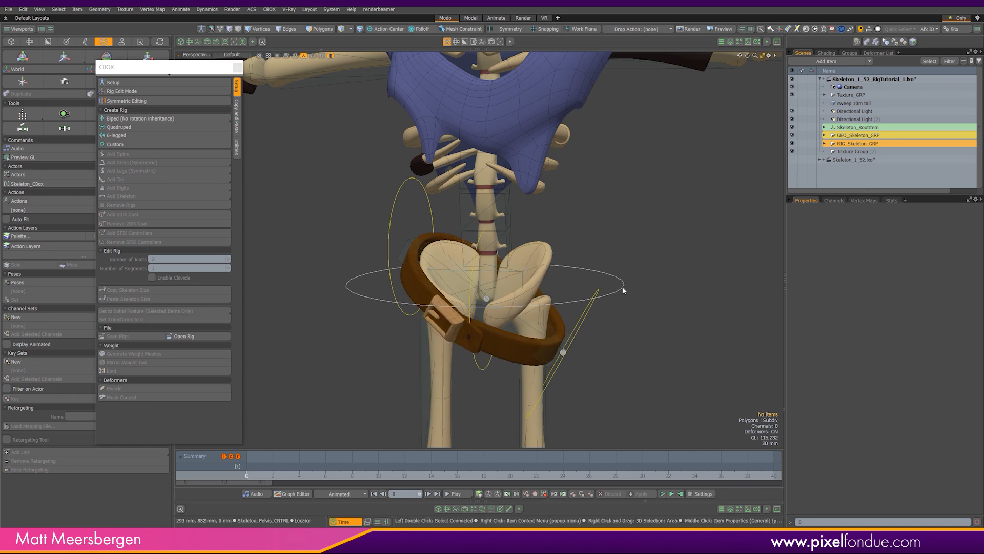
# - Animate Skeleton_Pelvis_CNTRL vertically, moving its Y position to about -130 mm at frame 10 and about 58 mm at frame 20
pyautogui.click(609, 354)
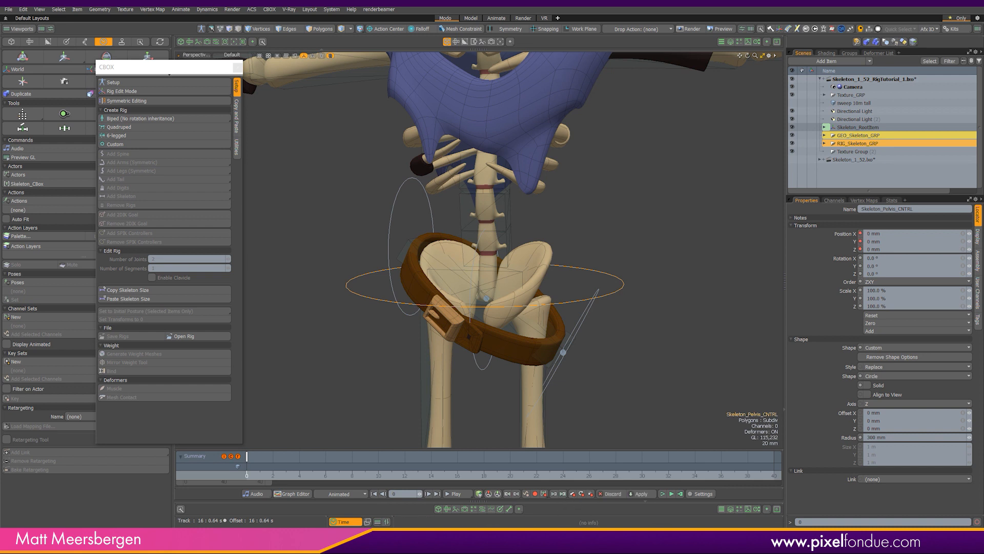
pyautogui.click(378, 471)
pyautogui.press('w')
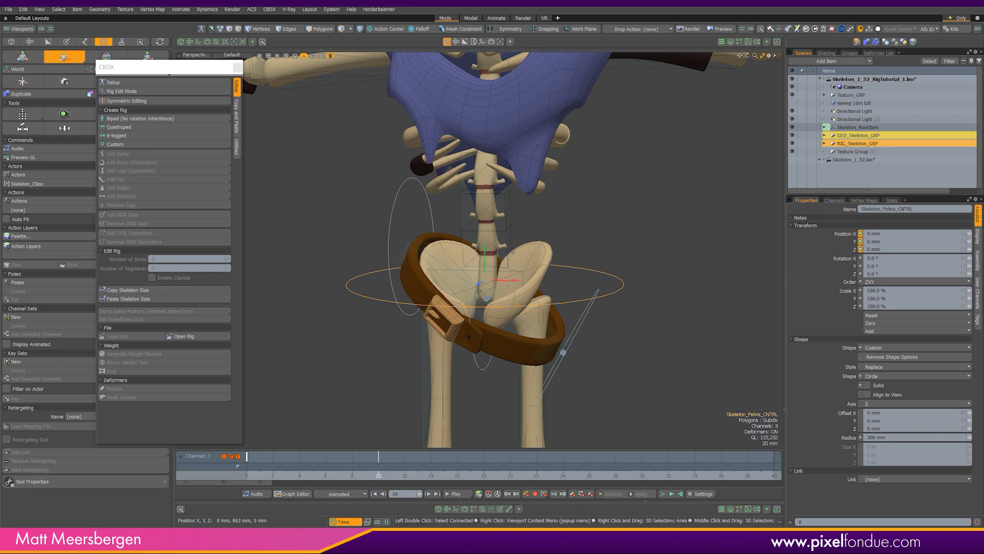
pyautogui.moveTo(487, 260); pyautogui.dragTo(488, 324)
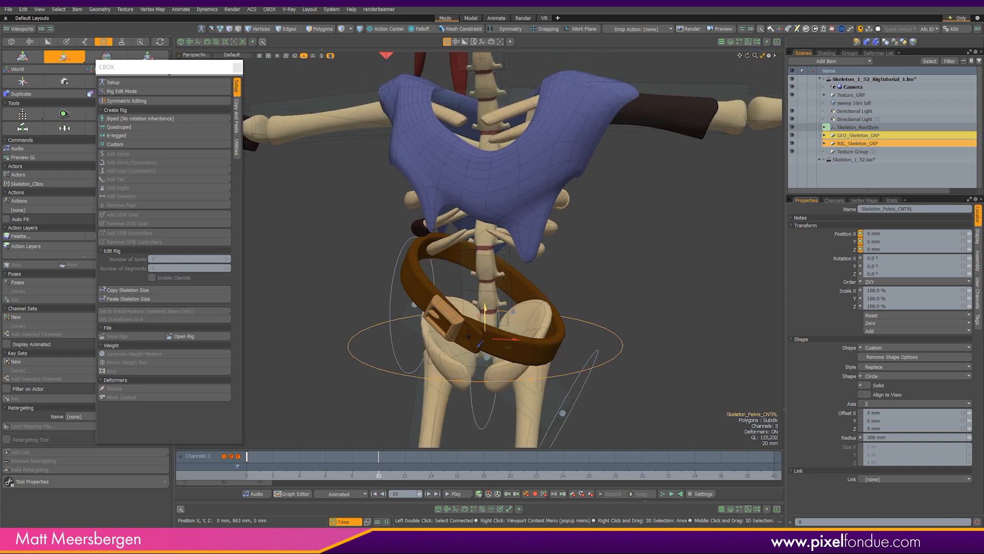
pyautogui.click(510, 476)
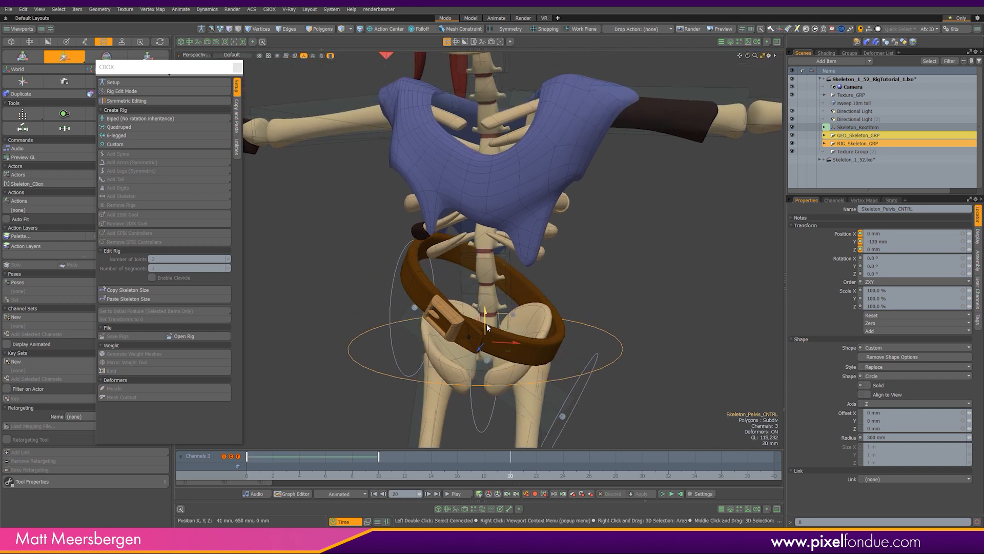
pyautogui.moveTo(486, 328); pyautogui.dragTo(486, 236)
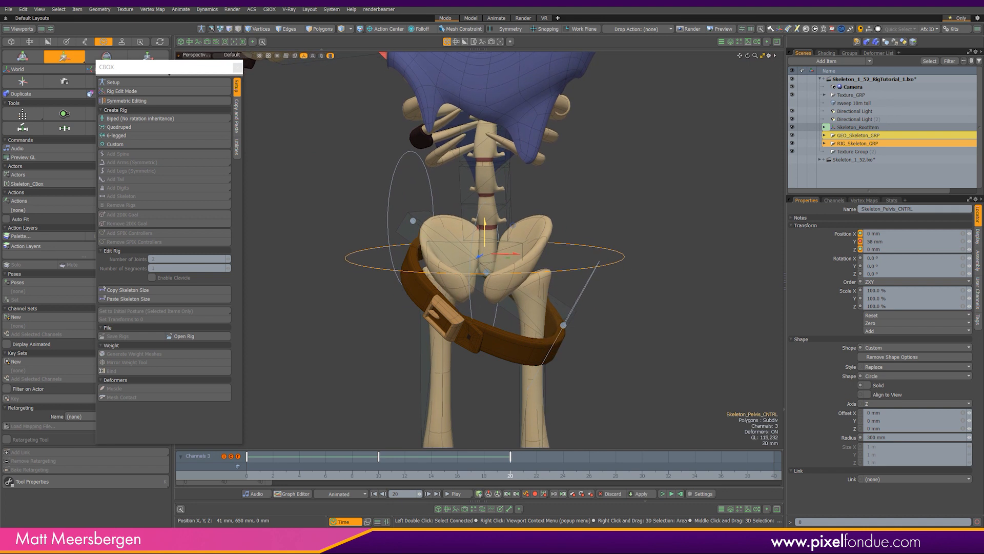
# - Scrub repeatedly through the pelvis animation from frame 0 past frame 20 to examine how the belt muscles and controllers react
pyautogui.moveTo(264, 480); pyautogui.dragTo(602, 475)
pyautogui.moveTo(669, 476)
pyautogui.mouseDown()
pyautogui.moveTo(400, 477)
pyautogui.moveTo(721, 475)
pyautogui.moveTo(247, 475)
pyautogui.mouseUp()
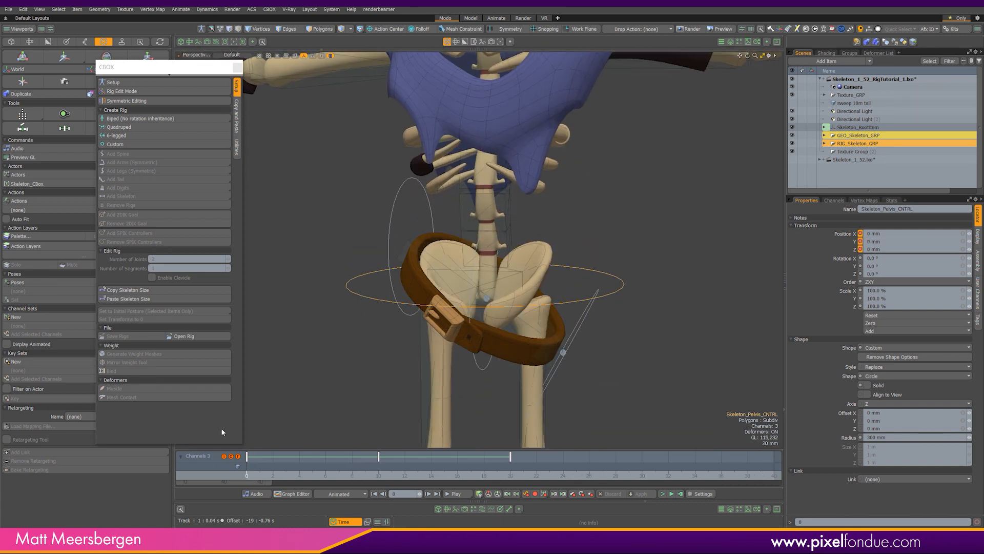
pyautogui.scroll(-5, 567, 286)
pyautogui.keyDown('alt'); pyautogui.moveTo(567, 286); pyautogui.dragTo(570, 264); pyautogui.keyUp('alt')
pyautogui.scroll(5, 570, 276)
pyautogui.click(374, 358)
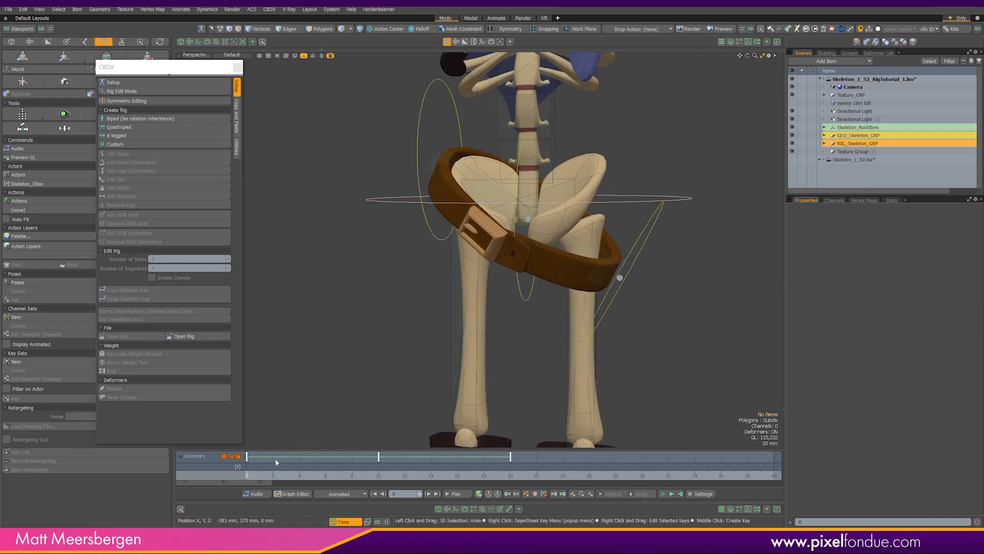
pyautogui.moveTo(246, 476); pyautogui.dragTo(549, 476)
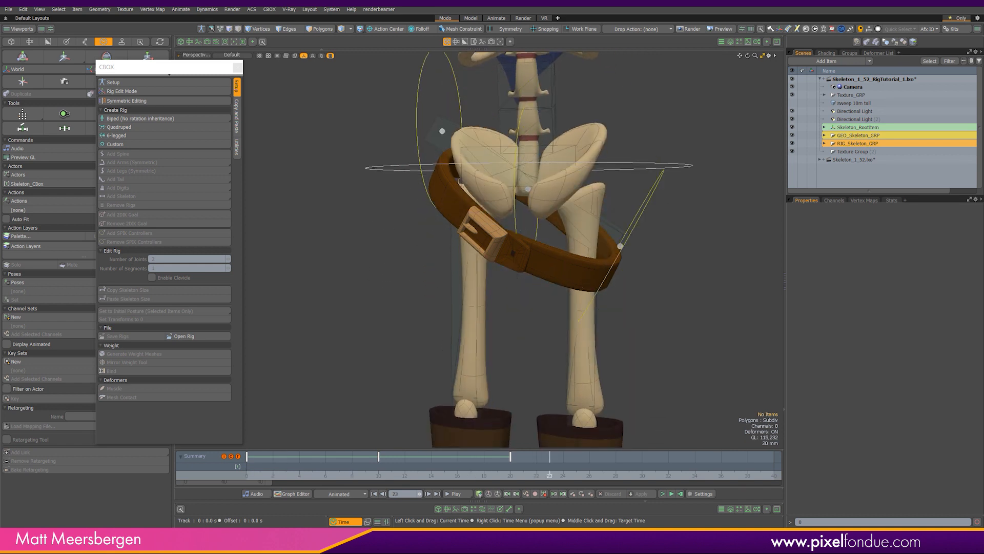
pyautogui.moveTo(616, 476); pyautogui.dragTo(246, 476)
# - Select the GEO_Skeleton_Belt mesh and get the CBOX window out of the workspace
pyautogui.keyDown('alt'); pyautogui.moveTo(538, 266); pyautogui.dragTo(442, 312); pyautogui.keyUp('alt')
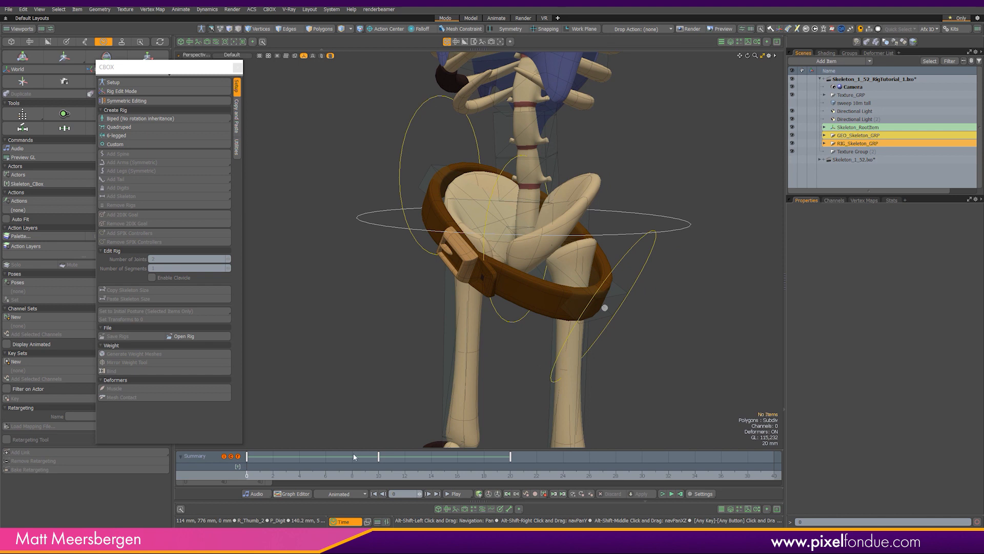
pyautogui.keyDown('alt'); pyautogui.keyDown('shift'); pyautogui.moveTo(700, 283); pyautogui.dragTo(668, 345); pyautogui.keyUp('shift'); pyautogui.keyUp('alt')
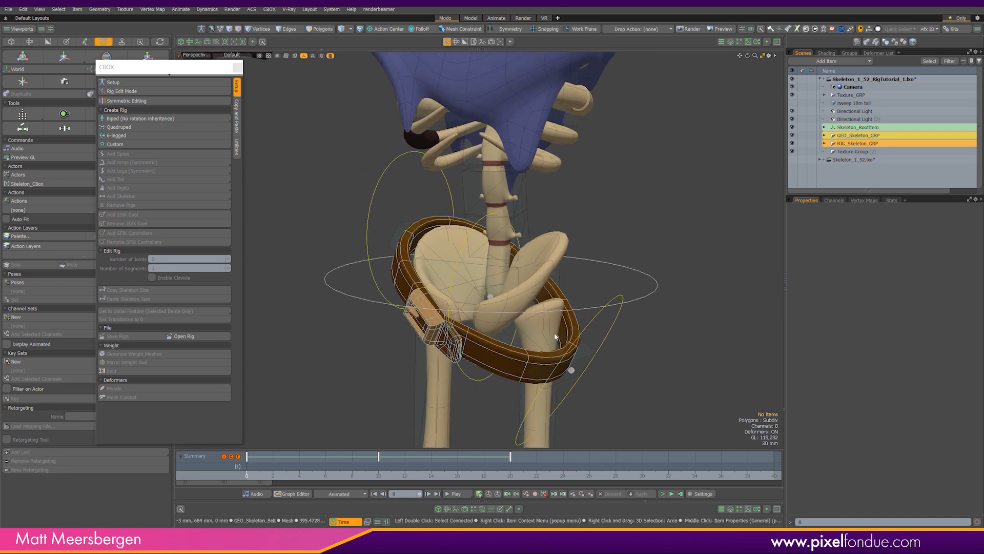
pyautogui.click(506, 379)
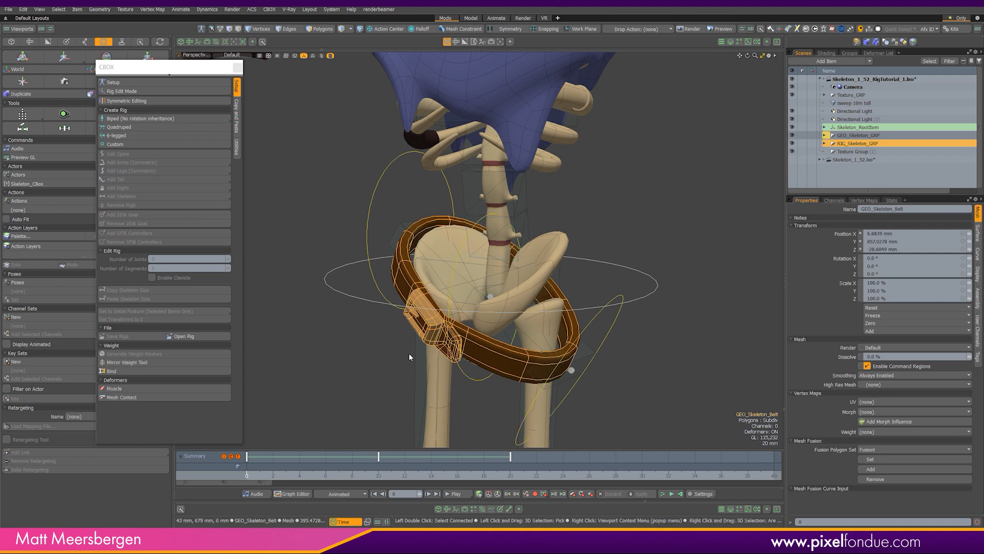
pyautogui.keyDown('alt'); pyautogui.moveTo(410, 356); pyautogui.dragTo(391, 345); pyautogui.keyUp('alt')
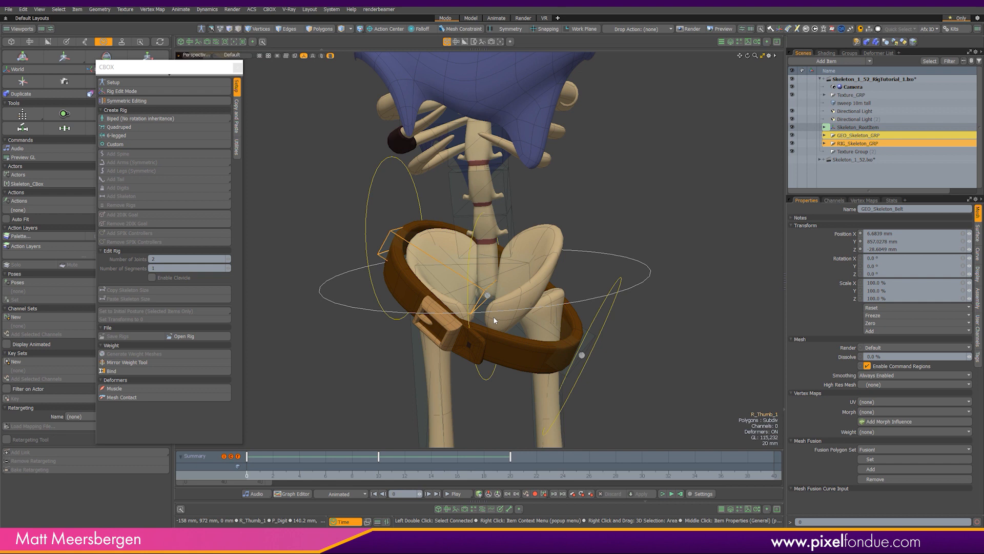
pyautogui.moveTo(151, 71); pyautogui.dragTo(0, 85)
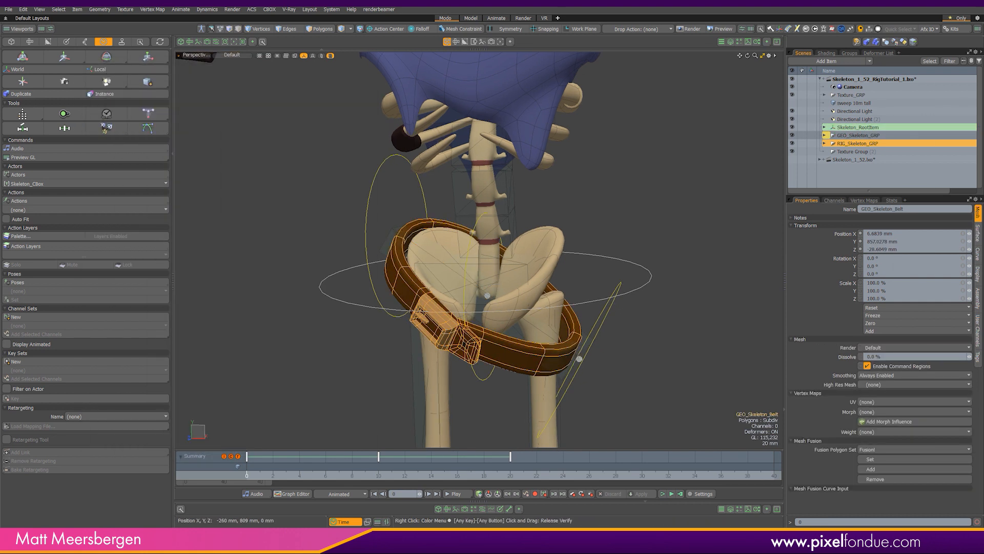
# - Open the schematic beneath the 3D view, enlarge it to show the belt's node network, and frame the belt above it
pyautogui.click(482, 510)
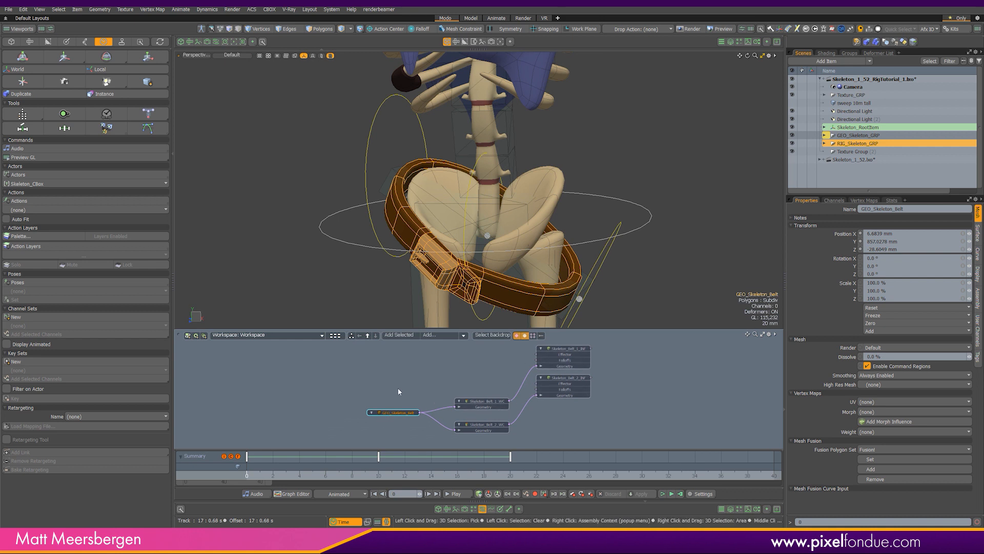
pyautogui.moveTo(638, 328); pyautogui.dragTo(639, 302)
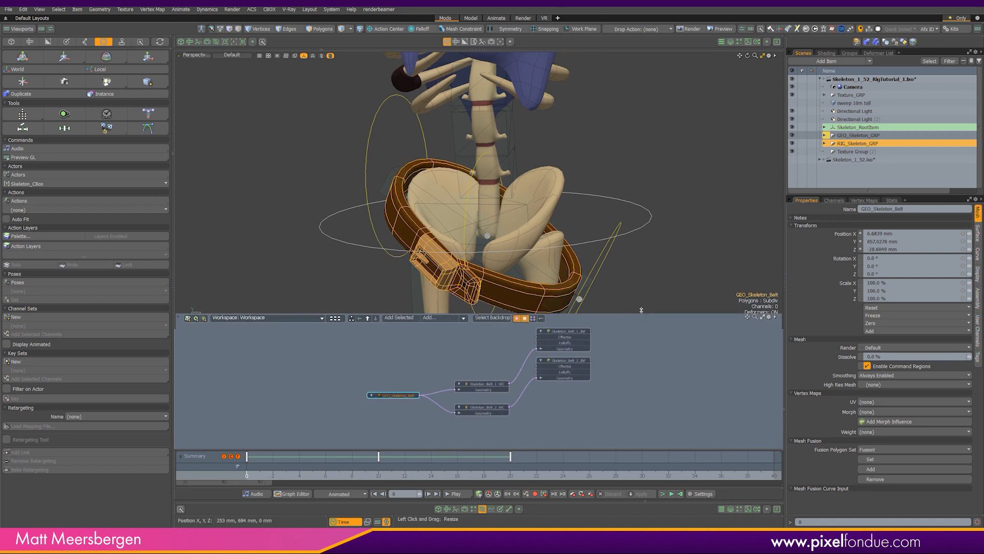
pyautogui.keyDown('ctrl'); pyautogui.keyDown('alt'); pyautogui.moveTo(571, 195); pyautogui.dragTo(515, 186); pyautogui.keyUp('alt'); pyautogui.keyUp('ctrl')
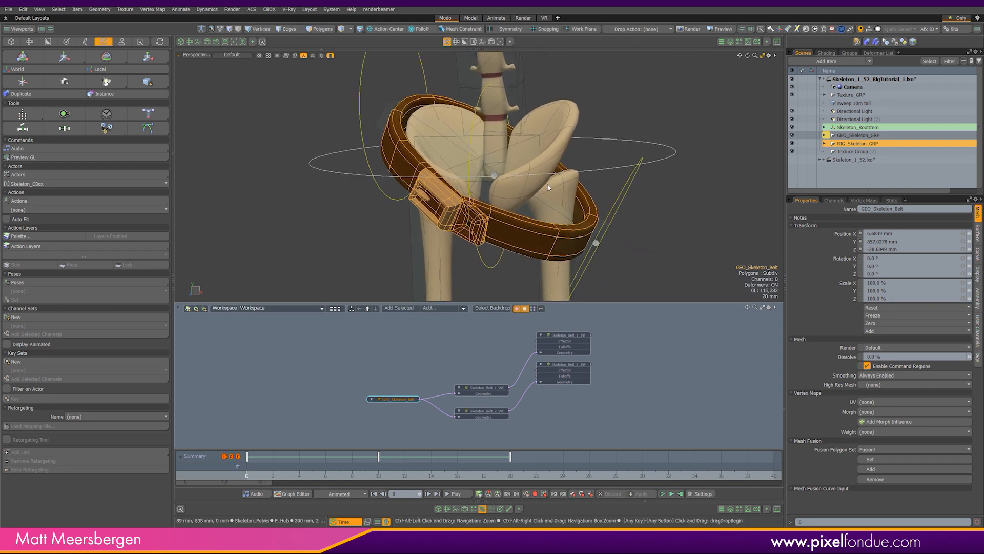
# - Switch the 3D view's shading to Vertex Map and set the active meshes' wireframe opacity to 60%
pyautogui.click(231, 55)
pyautogui.click(234, 79)
pyautogui.moveTo(535, 231)
pyautogui.keyDown('alt'); pyautogui.mouseDown()
pyautogui.moveTo(590, 210)
pyautogui.moveTo(604, 192)
pyautogui.moveTo(415, 233)
pyautogui.mouseUp(); pyautogui.keyUp('alt')
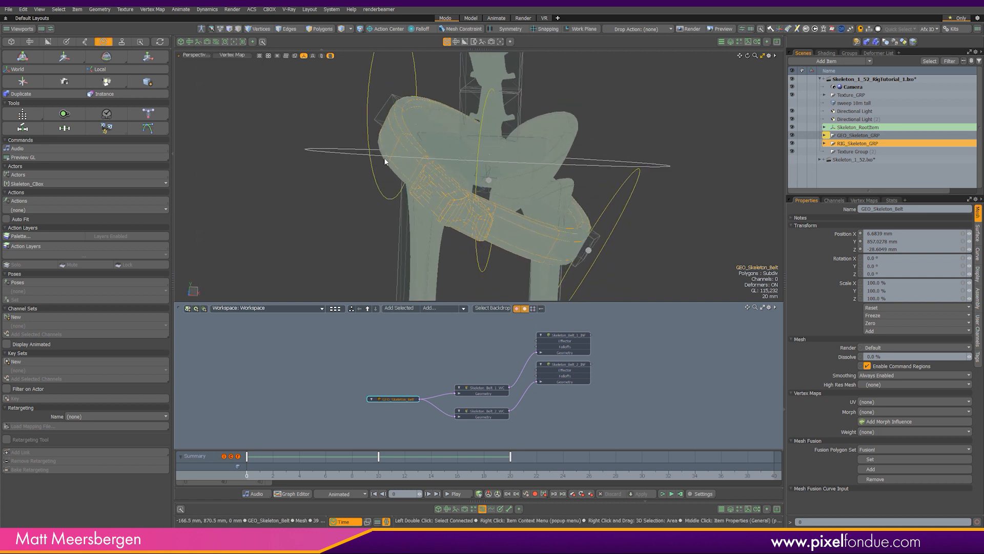
pyautogui.click(487, 396)
pyautogui.press('o')
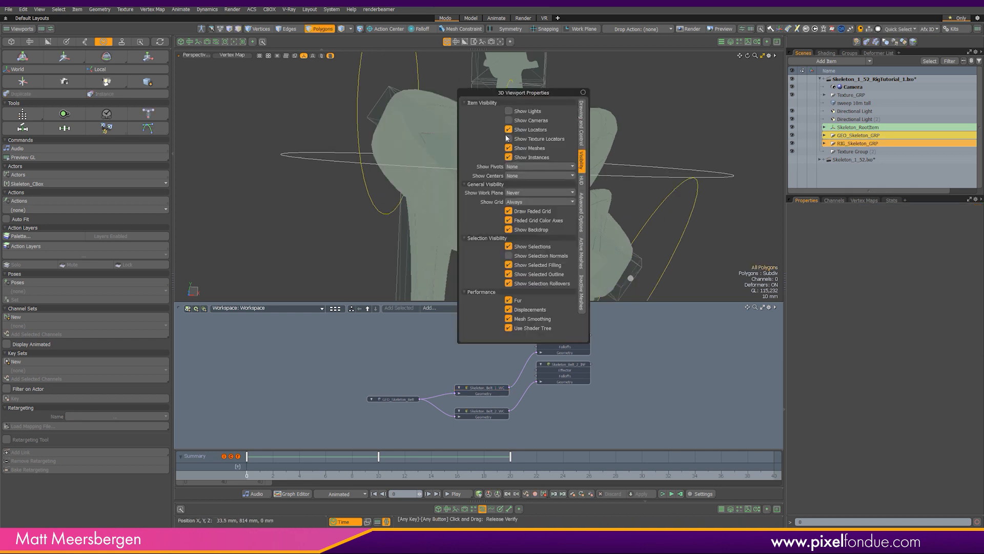
pyautogui.click(582, 260)
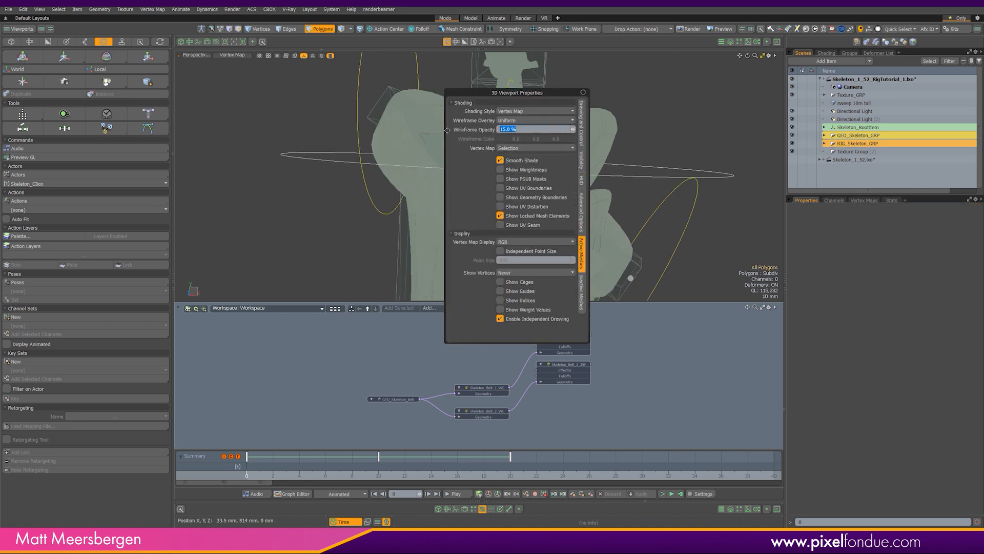
pyautogui.write('60')
pyautogui.press('Return')
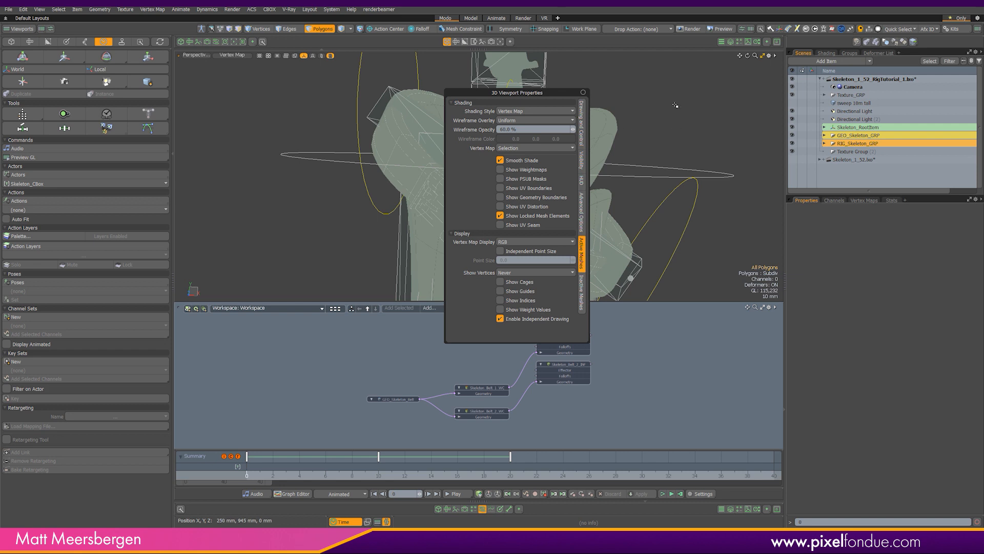
# - Hide Skeleton_RootItem and the GEO_Skeleton mesh, then select the GEO_Skeleton_Belt mesh
pyautogui.click(792, 127)
pyautogui.keyDown('alt'); pyautogui.moveTo(412, 183); pyautogui.dragTo(460, 160); pyautogui.keyUp('alt')
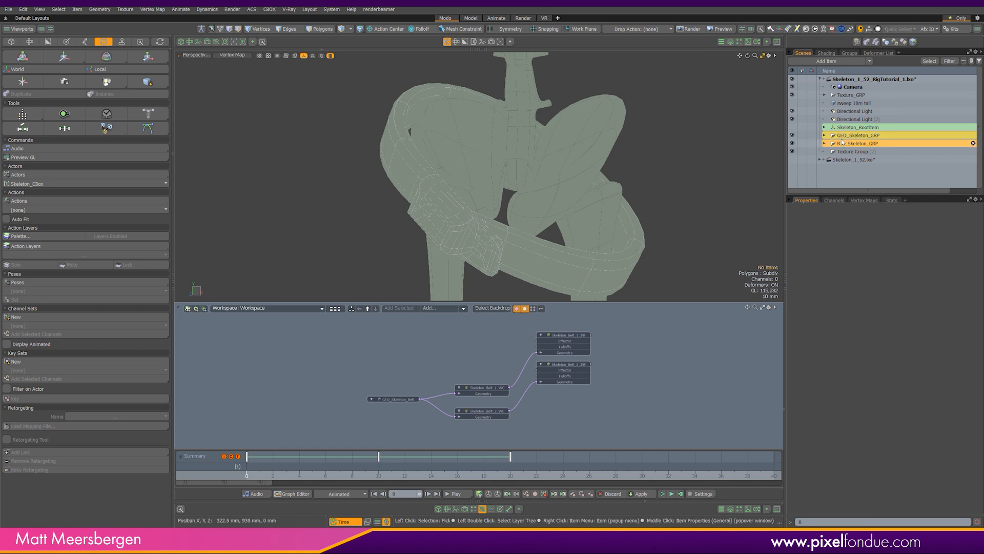
pyautogui.click(825, 127)
pyautogui.scroll(-1, 826, 115)
pyautogui.click(824, 111)
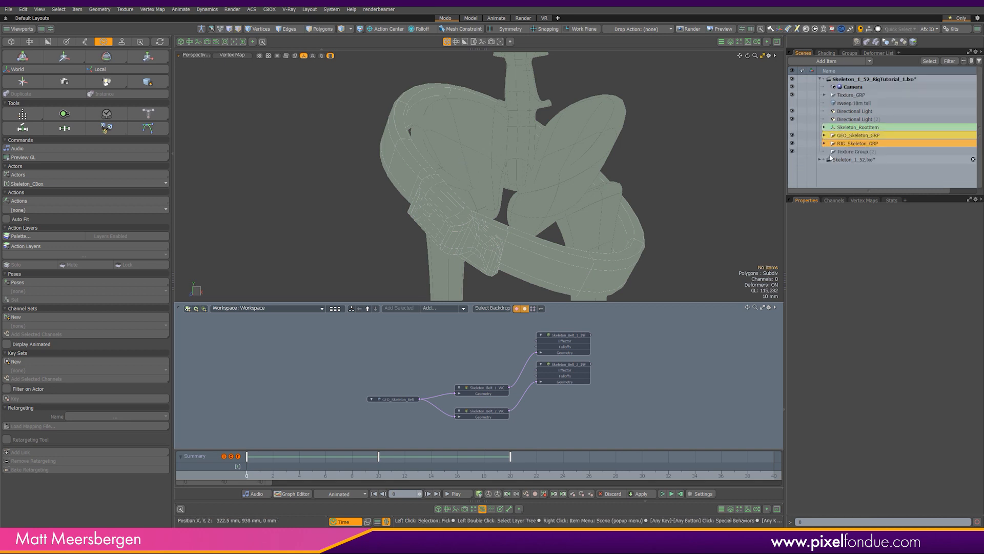
pyautogui.click(824, 135)
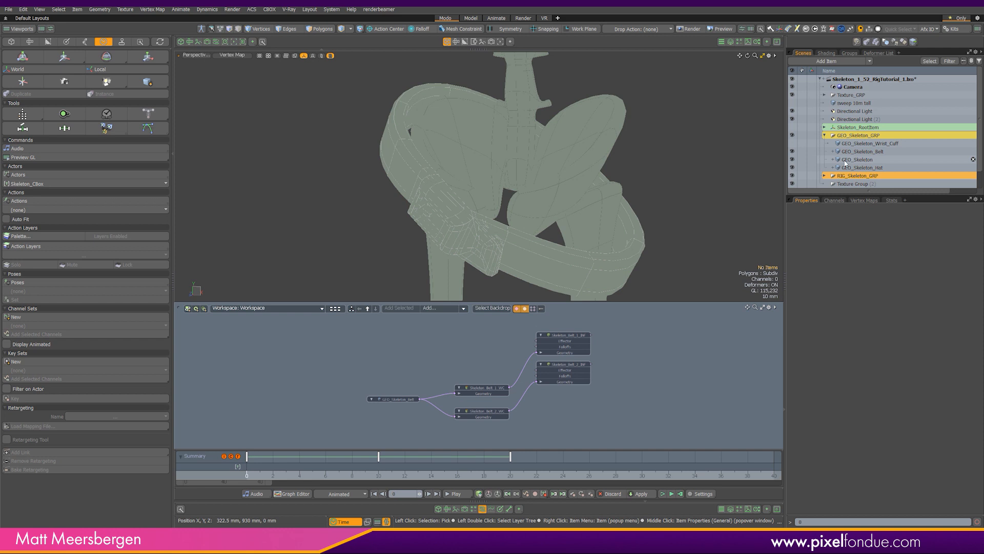
pyautogui.click(791, 160)
pyautogui.click(793, 159)
pyautogui.keyDown('alt'); pyautogui.moveTo(475, 210); pyautogui.dragTo(407, 185); pyautogui.keyUp('alt')
pyautogui.click(408, 154)
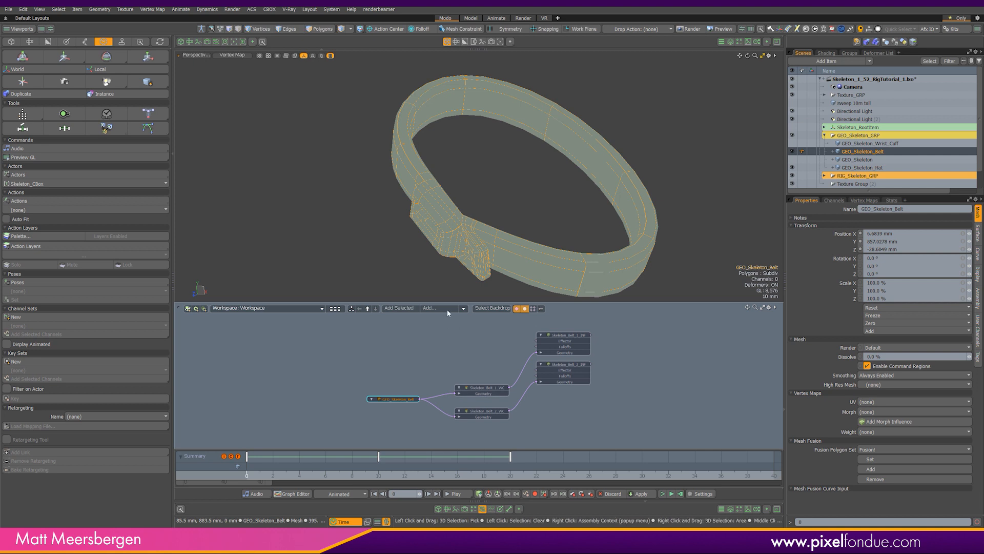
# - Select the vertex loops of the belt strap from one side of the buckle around to the far side
pyautogui.keyDown('alt'); pyautogui.moveTo(441, 169); pyautogui.dragTo(460, 161); pyautogui.keyUp('alt')
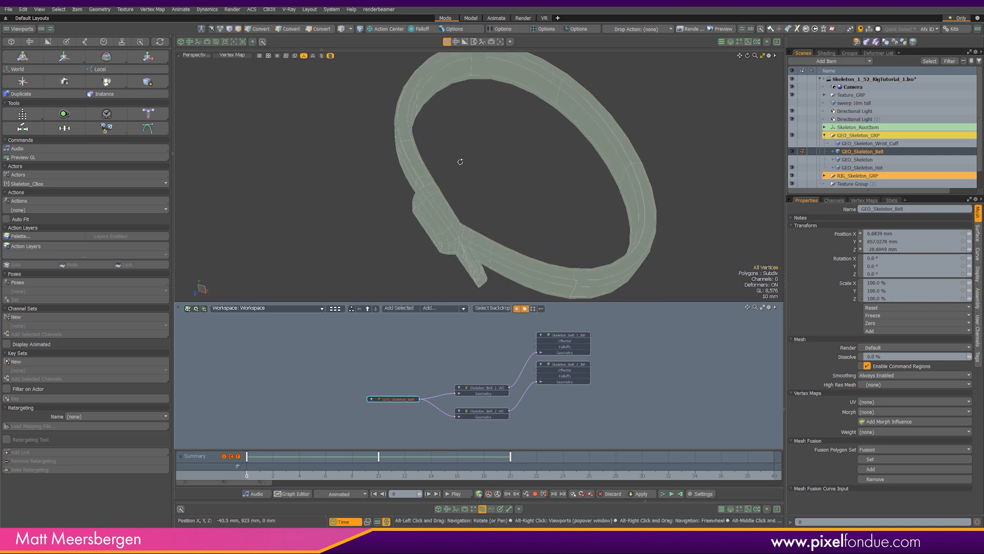
pyautogui.scroll(3, 441, 166)
pyautogui.moveTo(442, 154); pyautogui.dragTo(431, 183, button='right')
pyautogui.keyDown('alt'); pyautogui.moveTo(450, 193); pyautogui.dragTo(359, 177); pyautogui.keyUp('alt')
pyautogui.moveTo(447, 114); pyautogui.dragTo(335, 220, button='right')
pyautogui.keyDown('alt'); pyautogui.moveTo(336, 220); pyautogui.dragTo(463, 182); pyautogui.keyUp('alt')
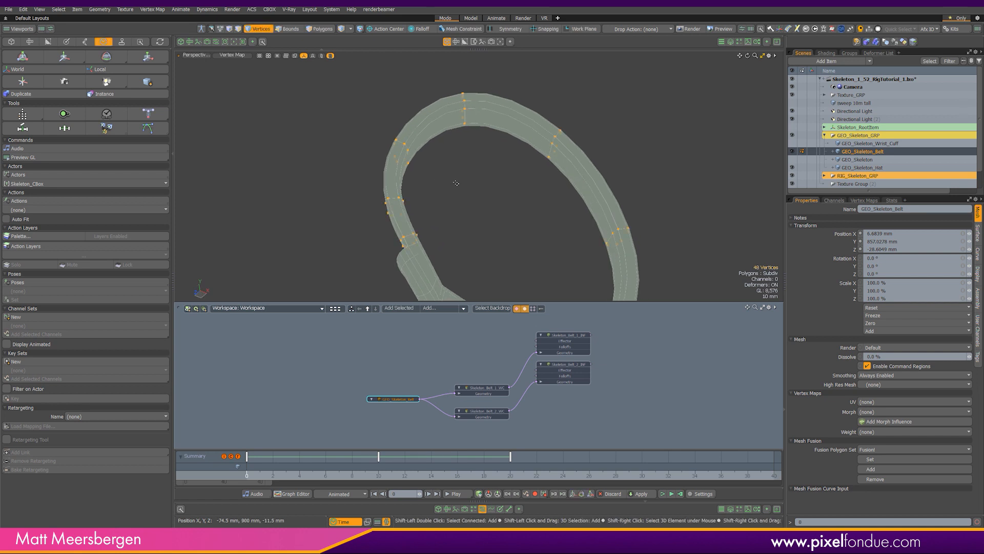
# - Trim the vertex selection so it covers only the strap section between the buckle and the back of the belt
pyautogui.keyDown('alt'); pyautogui.moveTo(493, 255); pyautogui.dragTo(712, 148); pyautogui.keyUp('alt')
pyautogui.keyDown('ctrl'); pyautogui.moveTo(712, 148); pyautogui.dragTo(597, 259, button='right'); pyautogui.keyUp('ctrl')
pyautogui.keyDown('ctrl'); pyautogui.moveTo(681, 128); pyautogui.dragTo(589, 196, button='right'); pyautogui.keyUp('ctrl')
pyautogui.keyDown('alt'); pyautogui.moveTo(589, 196); pyautogui.dragTo(549, 226); pyautogui.keyUp('alt')
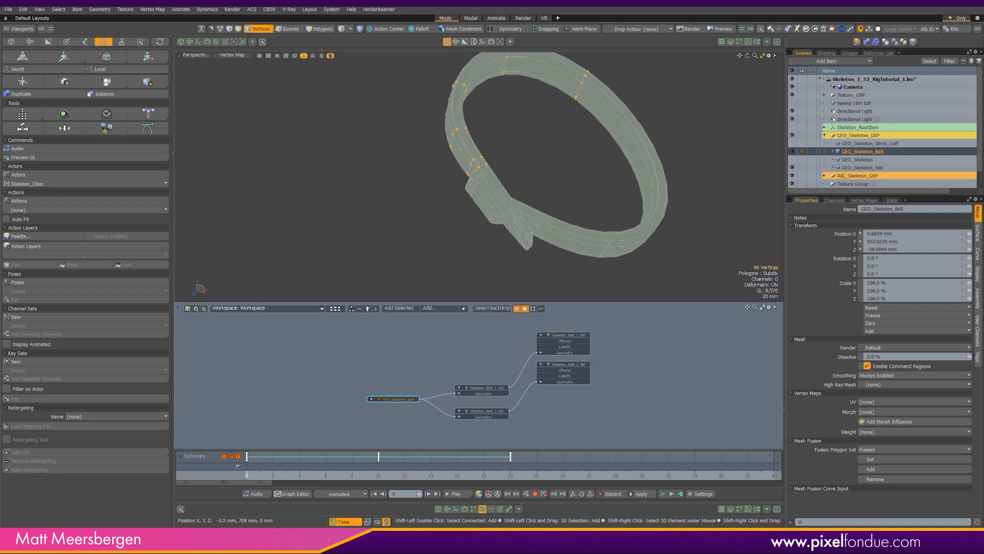
pyautogui.keyDown('ctrl'); pyautogui.moveTo(754, 128); pyautogui.dragTo(582, 256, button='right'); pyautogui.keyUp('ctrl')
pyautogui.keyDown('alt'); pyautogui.moveTo(582, 256); pyautogui.dragTo(508, 180); pyautogui.keyUp('alt')
pyautogui.keyDown('ctrl'); pyautogui.moveTo(563, 164); pyautogui.dragTo(493, 253, button='right'); pyautogui.keyUp('ctrl')
pyautogui.keyDown('alt'); pyautogui.moveTo(494, 254); pyautogui.dragTo(464, 234); pyautogui.keyUp('alt')
pyautogui.keyDown('ctrl'); pyautogui.moveTo(544, 149); pyautogui.dragTo(458, 218, button='right'); pyautogui.keyUp('ctrl')
pyautogui.keyDown('alt'); pyautogui.moveTo(458, 217); pyautogui.dragTo(512, 129); pyautogui.keyUp('alt')
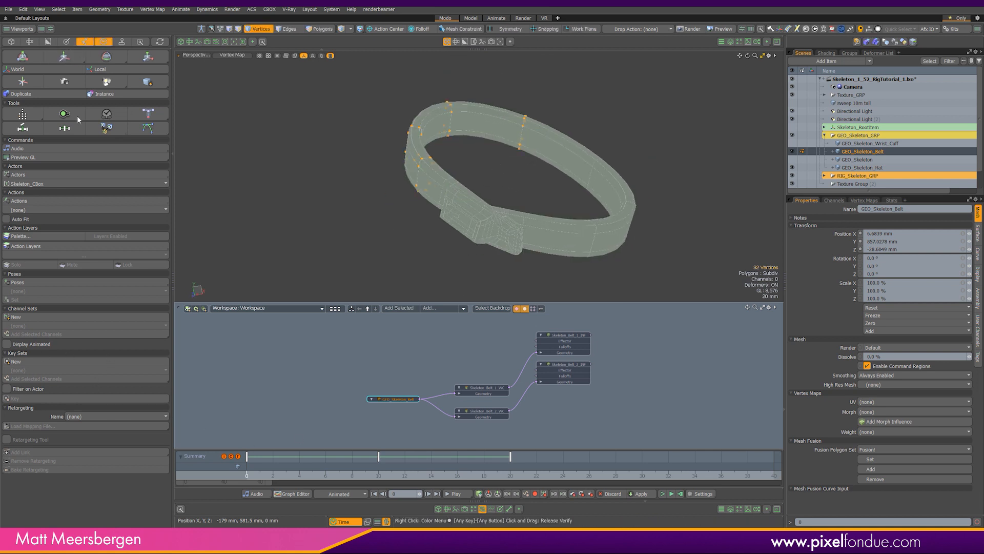
# - Create a trial weight container from the selected belt vertices and delete it from the enlarged item list
pyautogui.click(164, 238)
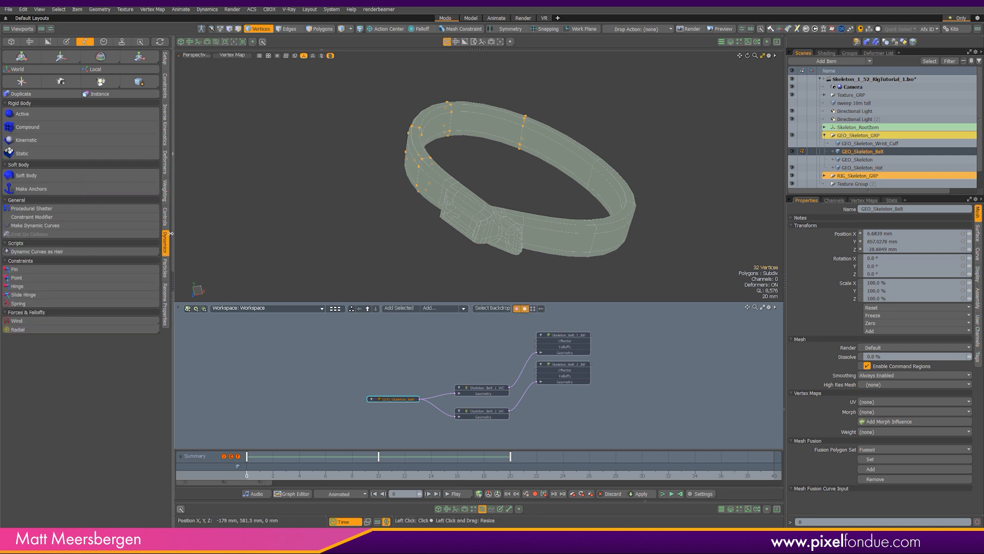
pyautogui.click(165, 163)
pyautogui.click(20, 280)
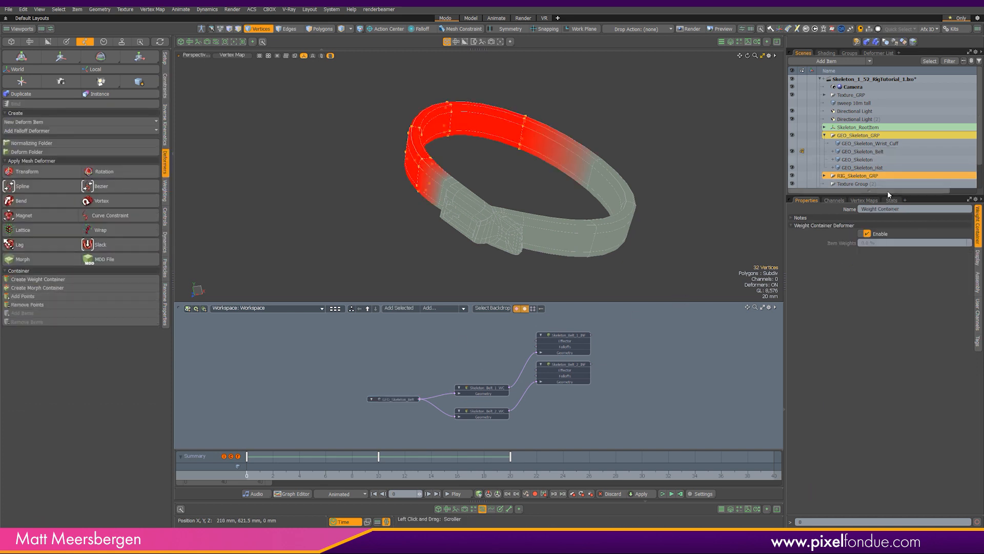
pyautogui.scroll(-1, 898, 188)
pyautogui.moveTo(904, 196); pyautogui.dragTo(904, 264)
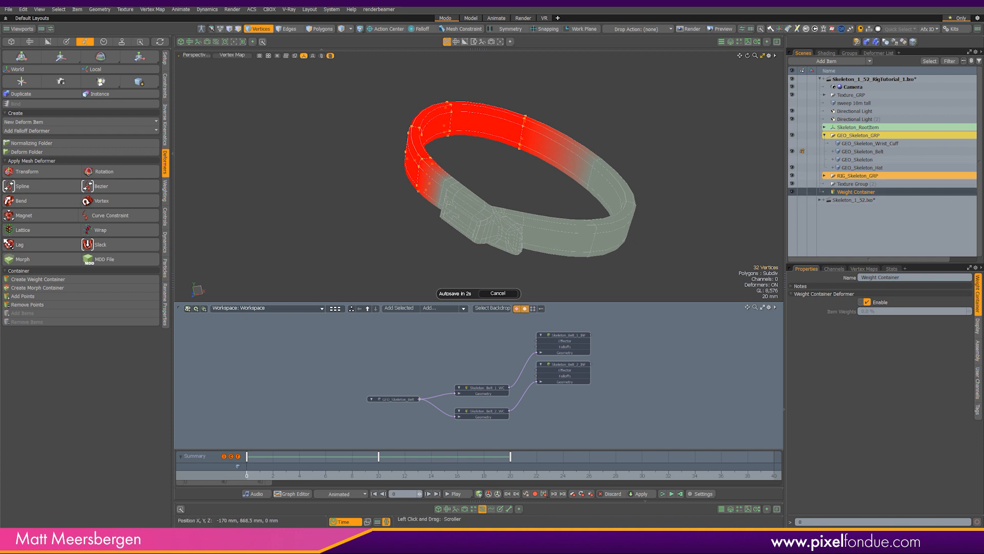
pyautogui.click(974, 192)
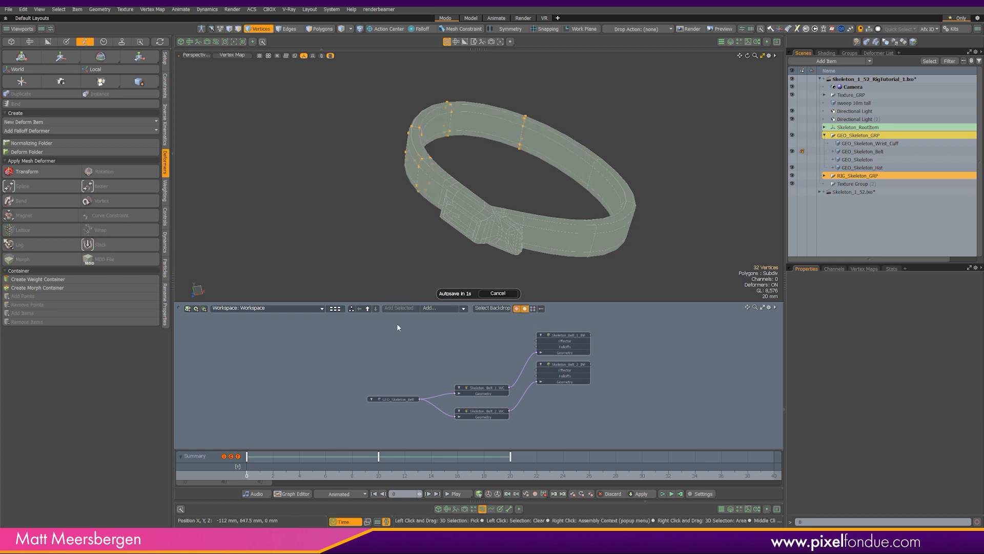
# - View the weights of both belt weight containers and place the Skeleton_Belt_1_INF and Skeleton_Belt_2_INF nodes beside their matching containers
pyautogui.click(477, 388)
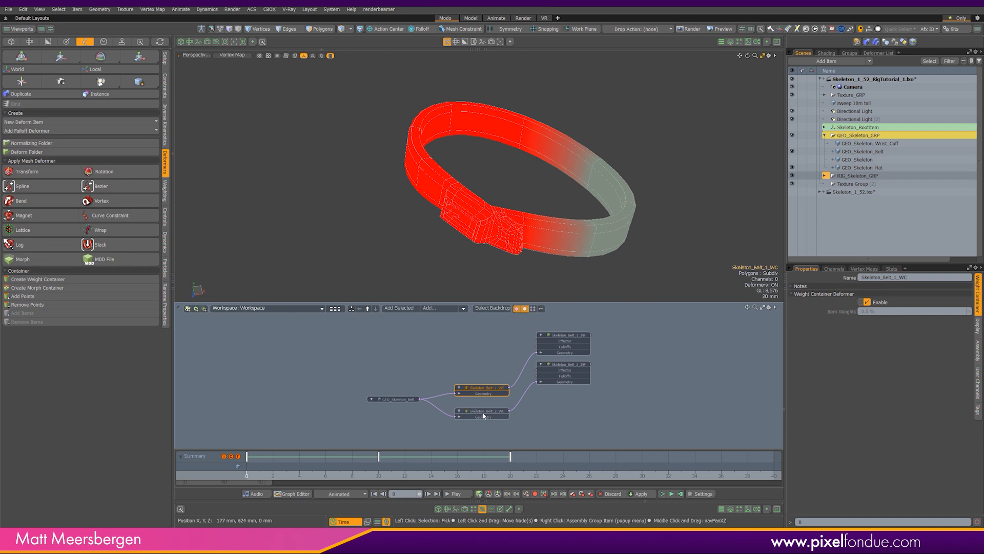
pyautogui.click(484, 414)
pyautogui.moveTo(571, 382); pyautogui.dragTo(573, 413)
pyautogui.moveTo(565, 334); pyautogui.dragTo(583, 382)
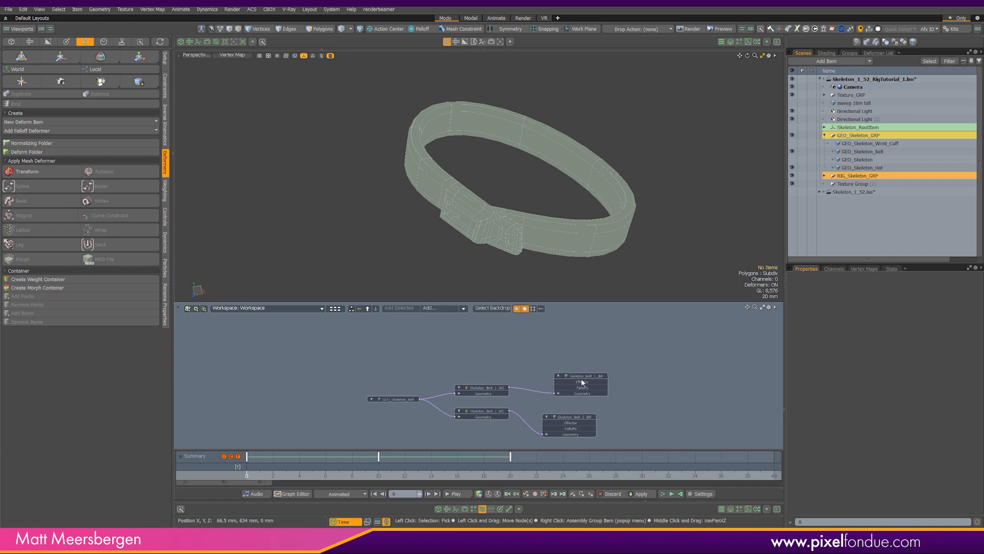
pyautogui.keyDown('ctrl'); pyautogui.keyDown('alt'); pyautogui.moveTo(570, 415); pyautogui.dragTo(590, 360); pyautogui.keyUp('alt'); pyautogui.keyUp('ctrl')
pyautogui.keyDown('alt'); pyautogui.keyDown('shift'); pyautogui.moveTo(591, 366); pyautogui.dragTo(598, 351); pyautogui.keyUp('shift'); pyautogui.keyUp('alt')
pyautogui.keyDown('ctrl'); pyautogui.keyDown('alt'); pyautogui.moveTo(614, 358); pyautogui.dragTo(605, 370); pyautogui.keyUp('alt'); pyautogui.keyUp('ctrl')
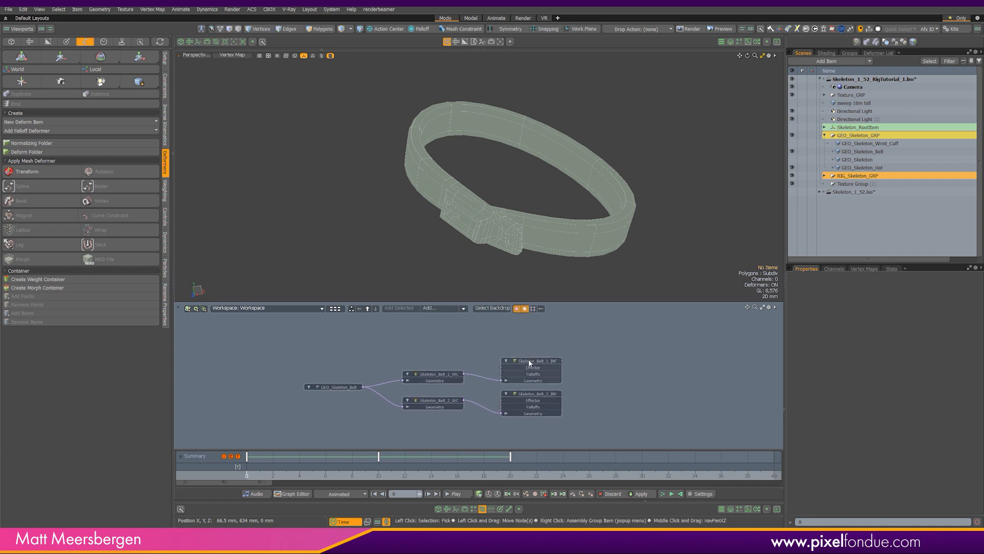
# - Add a General Influence deformer to the schematic and place it beyond the two existing belt influences
pyautogui.press('a')
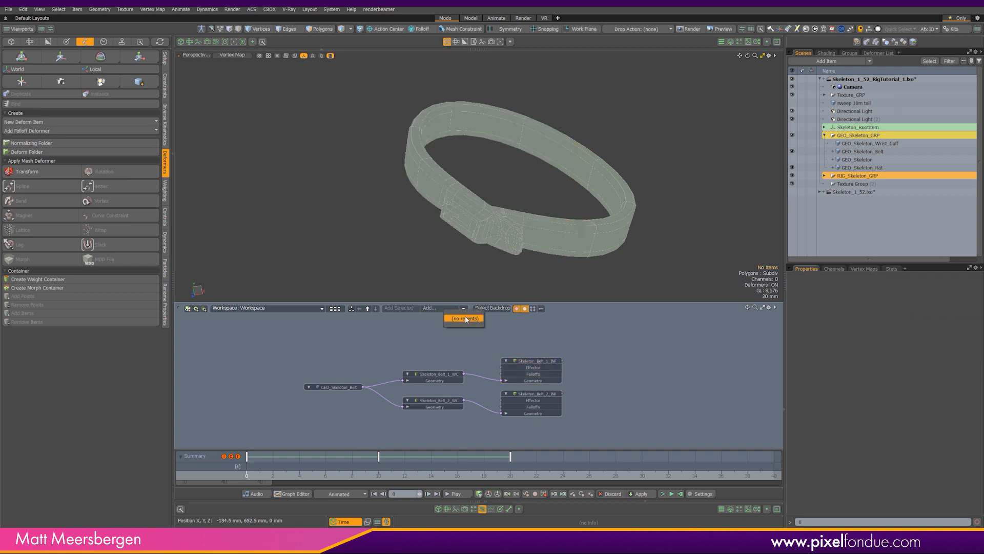
pyautogui.click(440, 309)
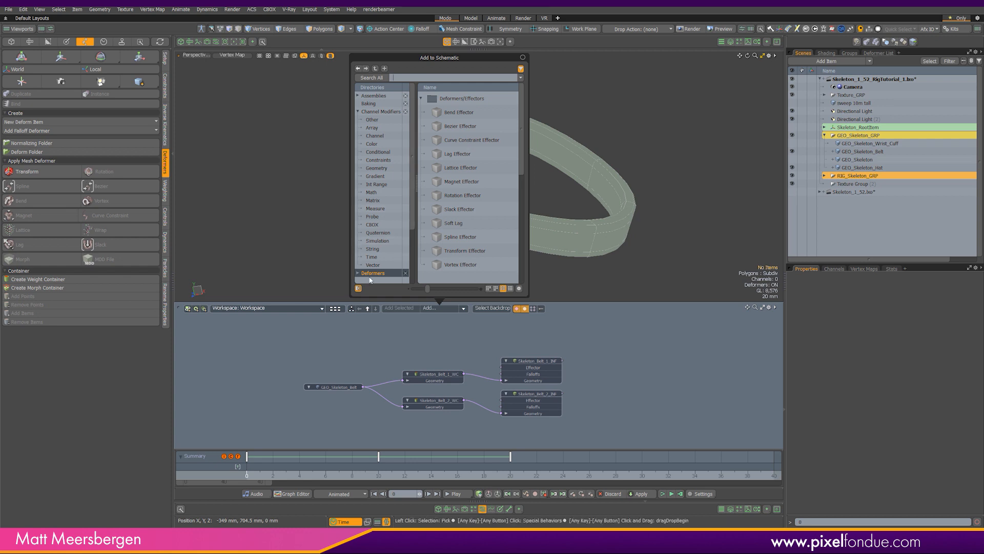
pyautogui.scroll(-3, 403, 271)
pyautogui.click(358, 216)
pyautogui.click(375, 241)
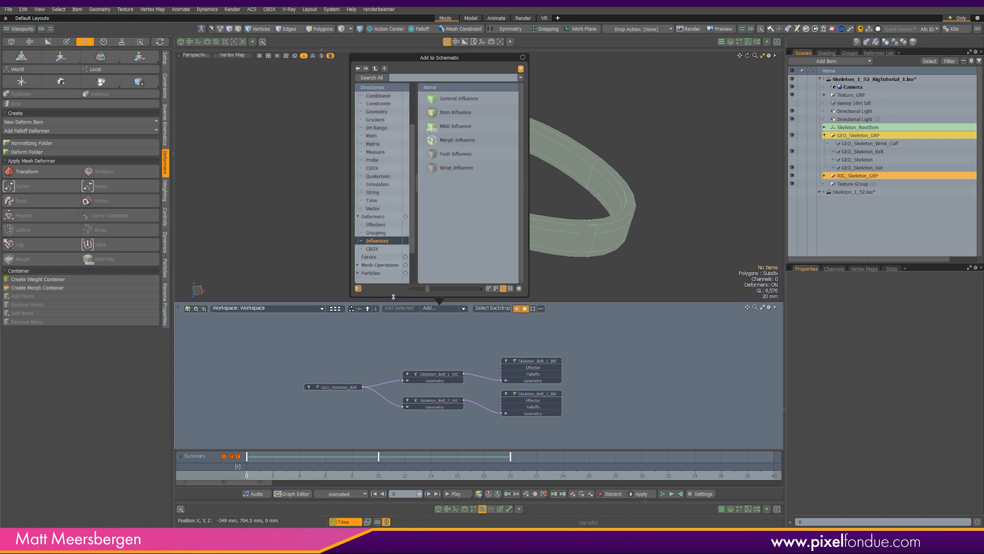
pyautogui.click(433, 102)
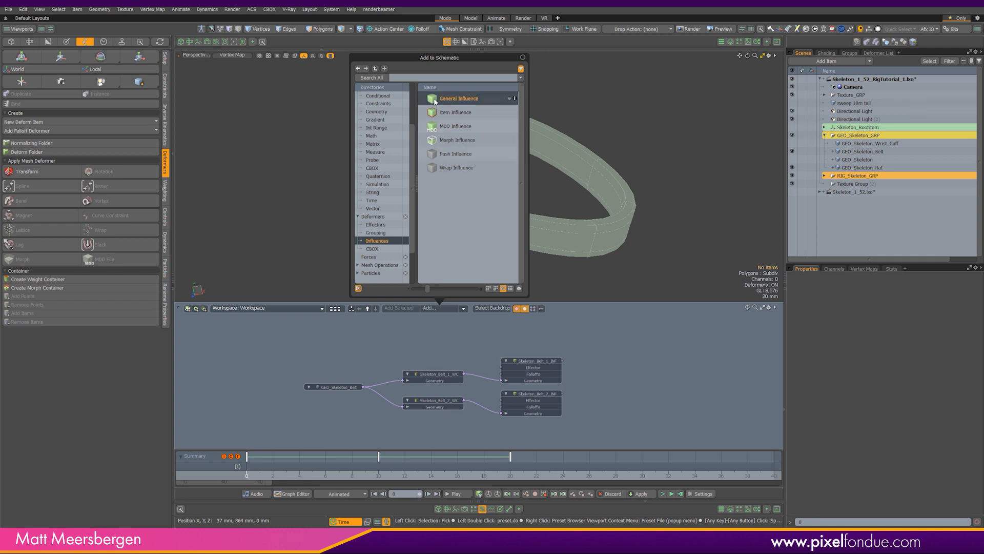
pyautogui.doubleClick(434, 101)
pyautogui.moveTo(472, 359); pyautogui.dragTo(653, 368)
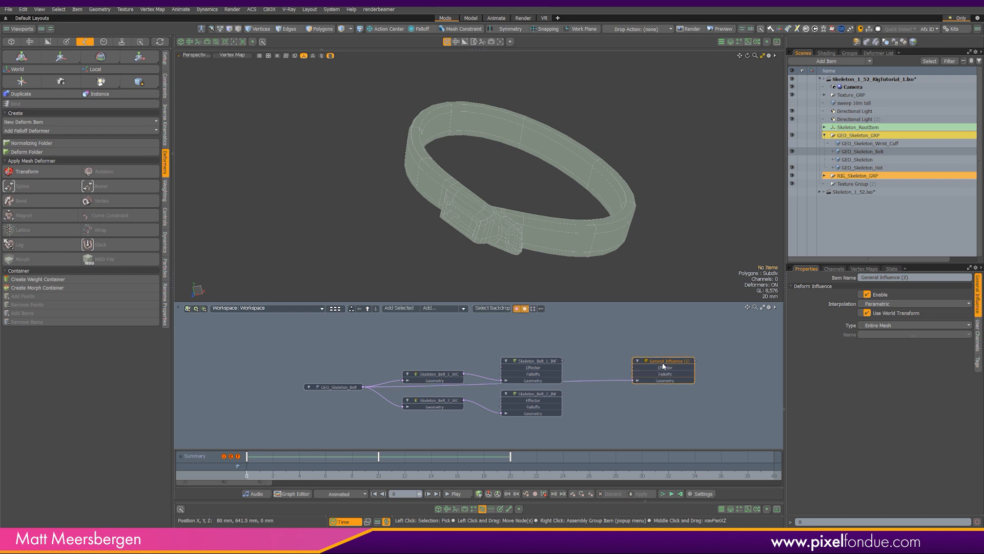
# - Disconnect the new General Influence from the belt mesh and delete it
pyautogui.moveTo(540, 359); pyautogui.dragTo(541, 333)
pyautogui.click(610, 346)
pyautogui.moveTo(660, 360); pyautogui.dragTo(600, 360)
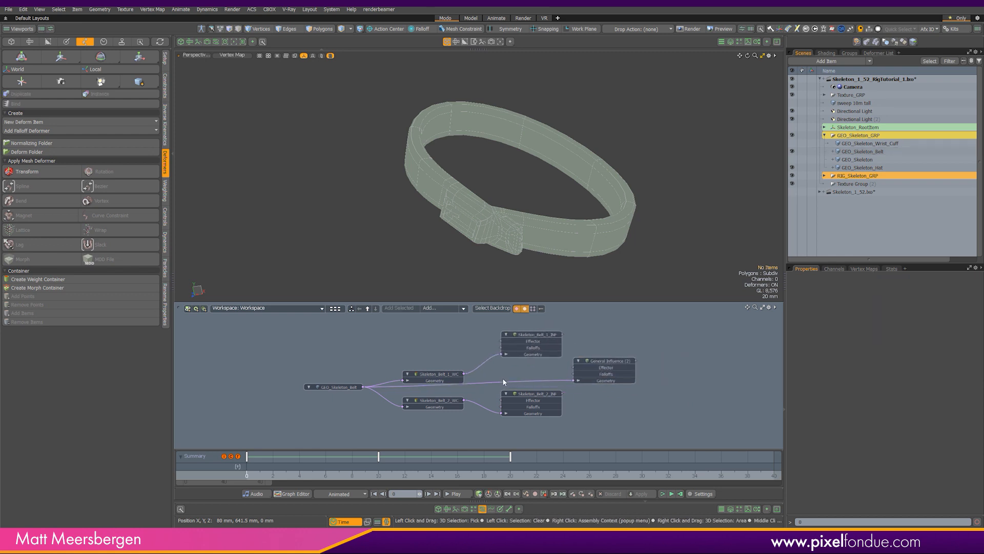
pyautogui.moveTo(381, 388); pyautogui.dragTo(621, 360)
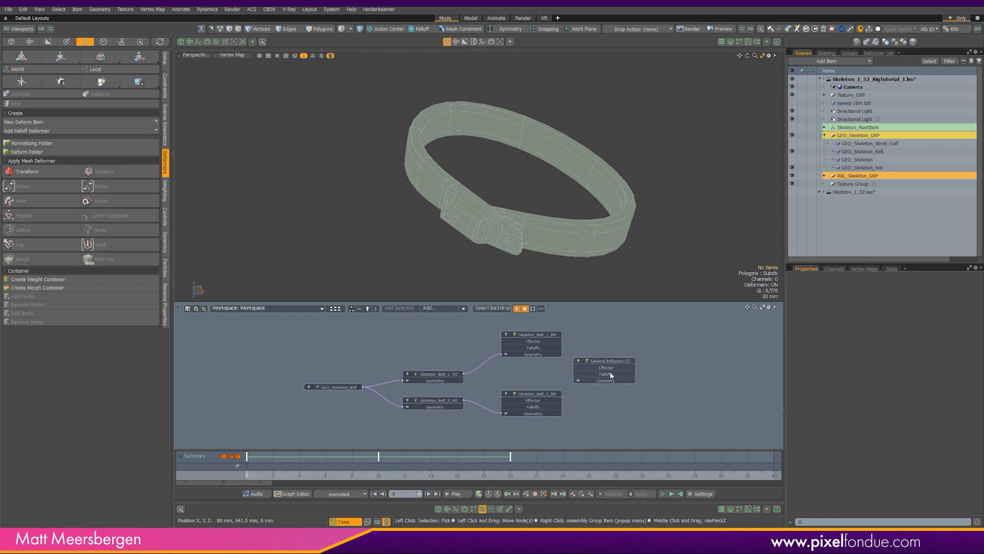
pyautogui.click(613, 368)
pyautogui.press('Delete')
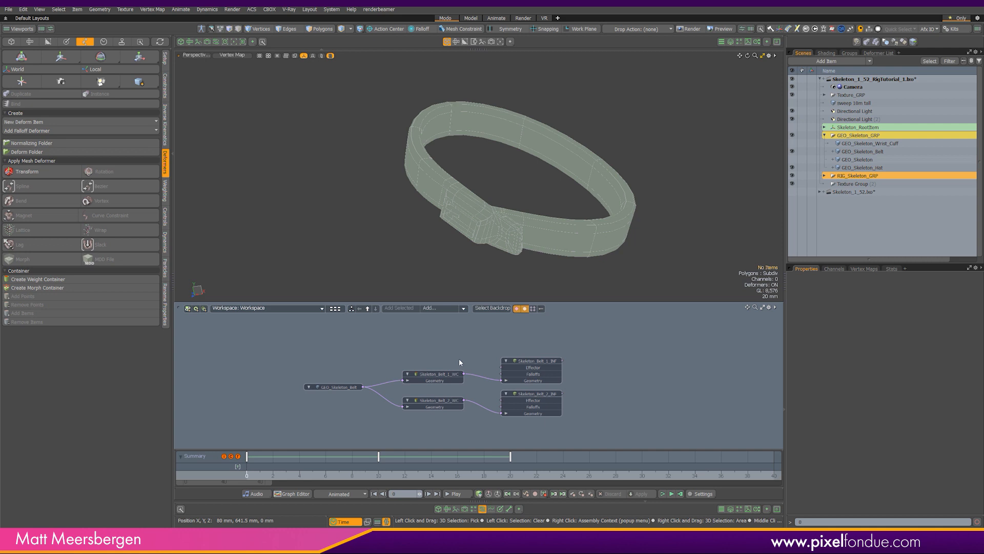
# - Move the GEO_Skeleton_Belt node away from its containers and align Skeleton_Belt_1_WC level with it
pyautogui.click(342, 388)
pyautogui.moveTo(324, 390); pyautogui.dragTo(331, 390)
pyautogui.click(442, 383)
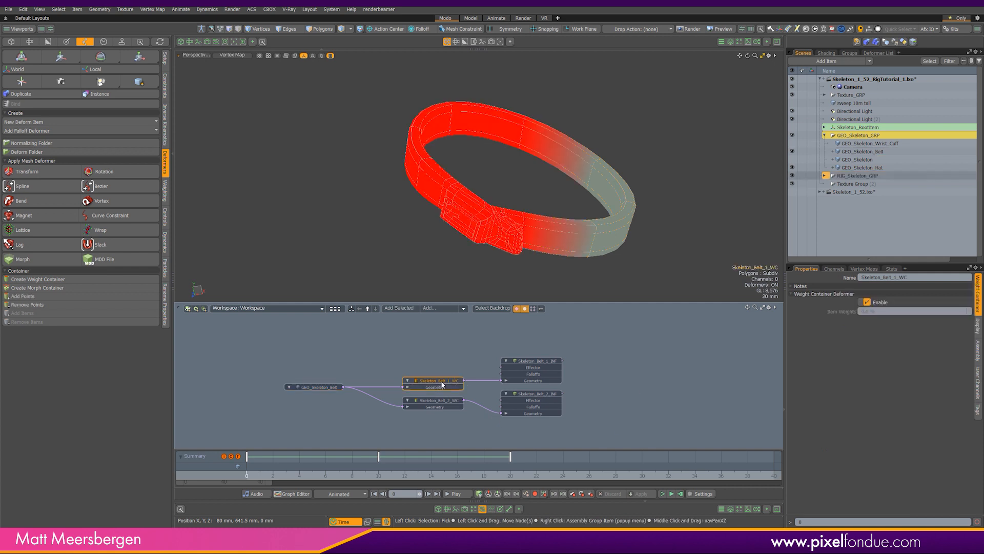
pyautogui.click(532, 389)
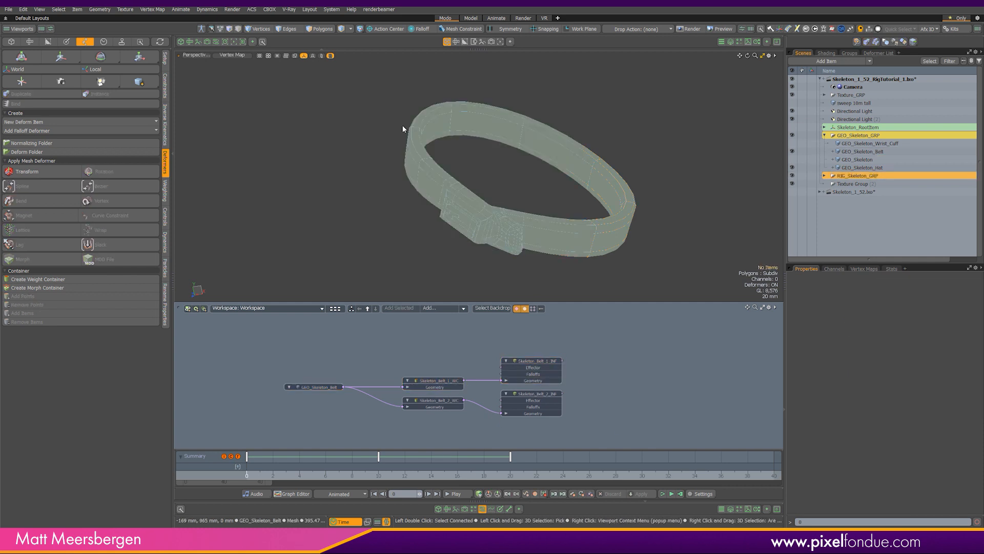
# - Show Skeleton_RootItem again, select the two joints at either side of the belt, and add them to the schematic
pyautogui.click(792, 127)
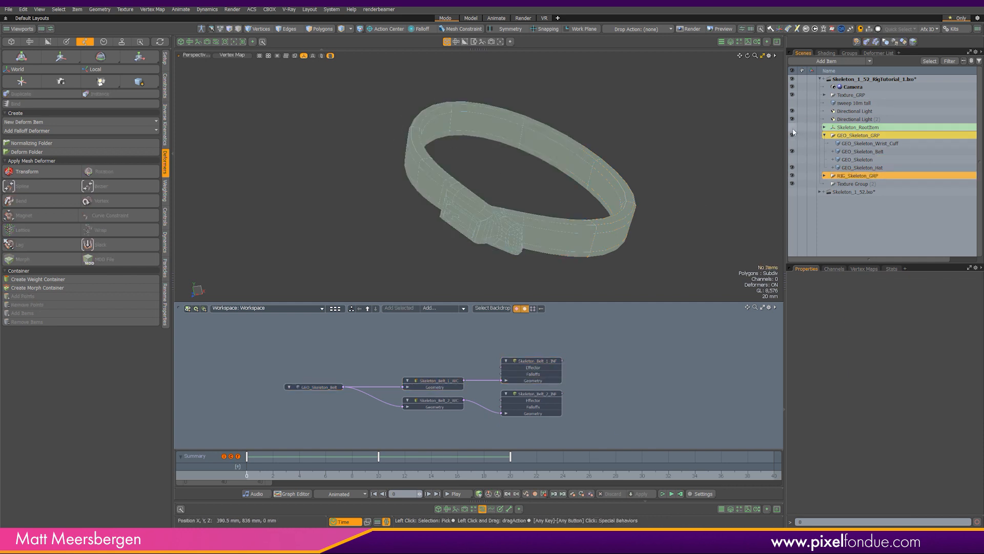
pyautogui.click(397, 131)
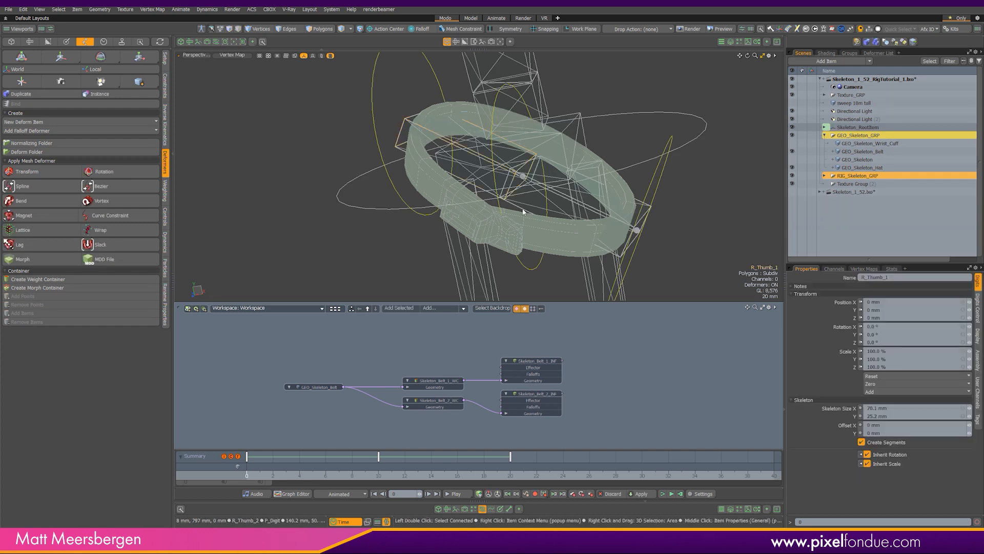
pyautogui.keyDown('alt'); pyautogui.moveTo(641, 159); pyautogui.dragTo(679, 203); pyautogui.keyUp('alt')
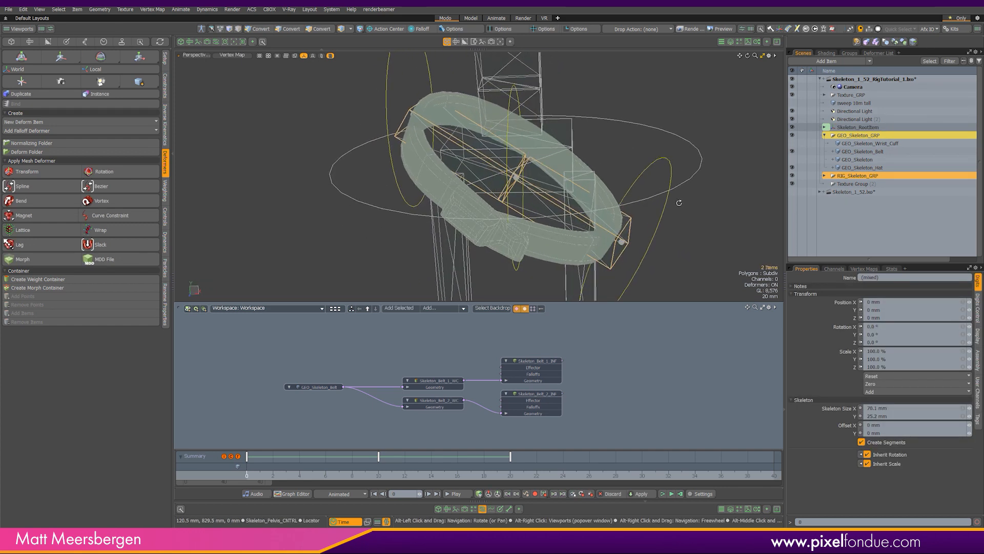
pyautogui.click(398, 307)
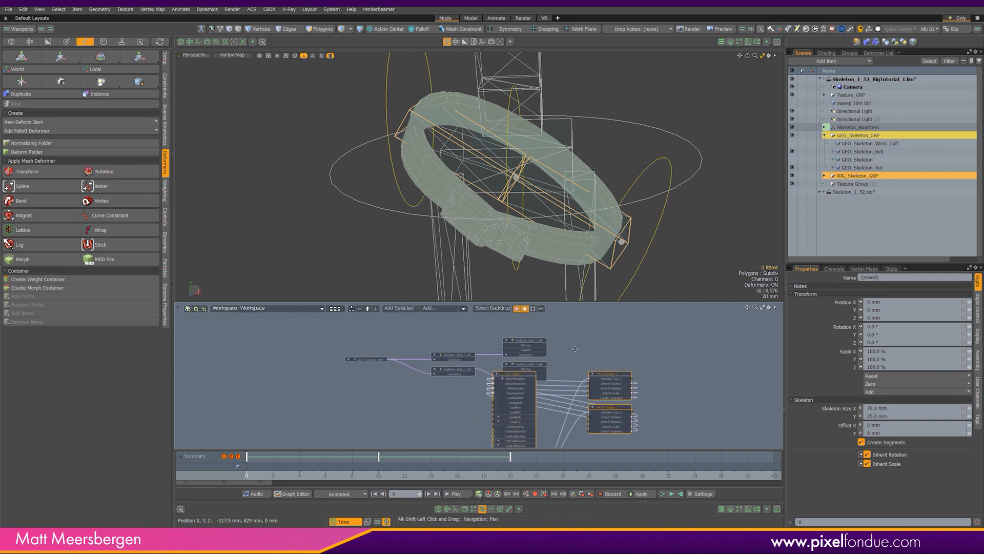
# - Enlarge the schematic and move the two joint nodes above the belt network, with their large connected node off to its side
pyautogui.moveTo(570, 302); pyautogui.dragTo(576, 158)
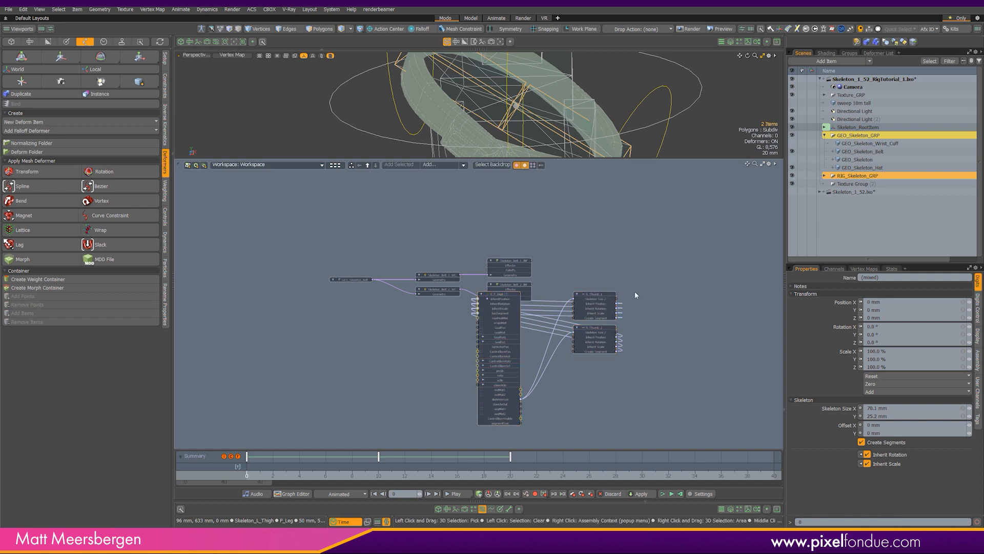
pyautogui.click(636, 292)
pyautogui.moveTo(595, 294); pyautogui.dragTo(442, 208)
pyautogui.moveTo(594, 328); pyautogui.dragTo(379, 223)
pyautogui.moveTo(507, 295); pyautogui.dragTo(254, 274)
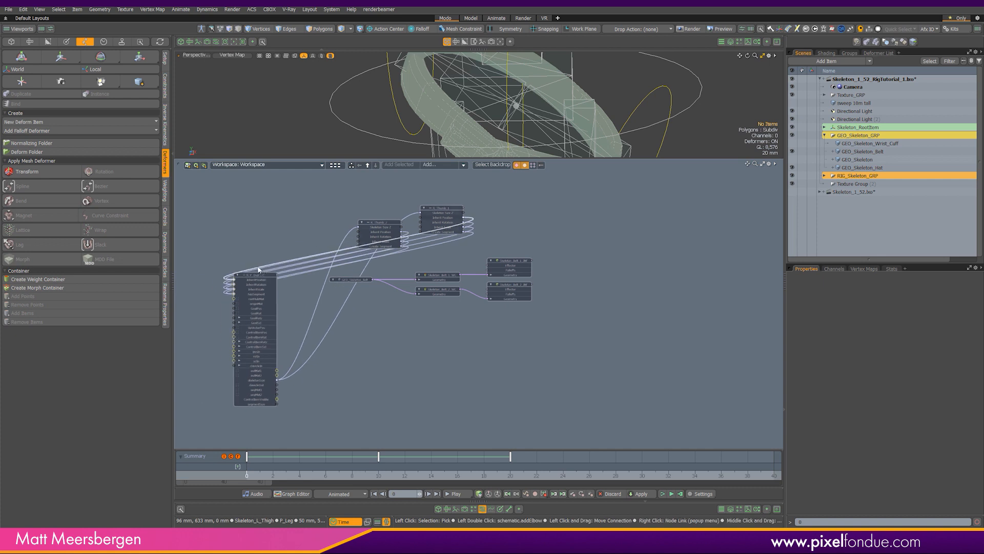
# - Remove the large node linked to both thumb joints from the schematic and enlarge the 3D view above it
pyautogui.rightClick(207, 251)
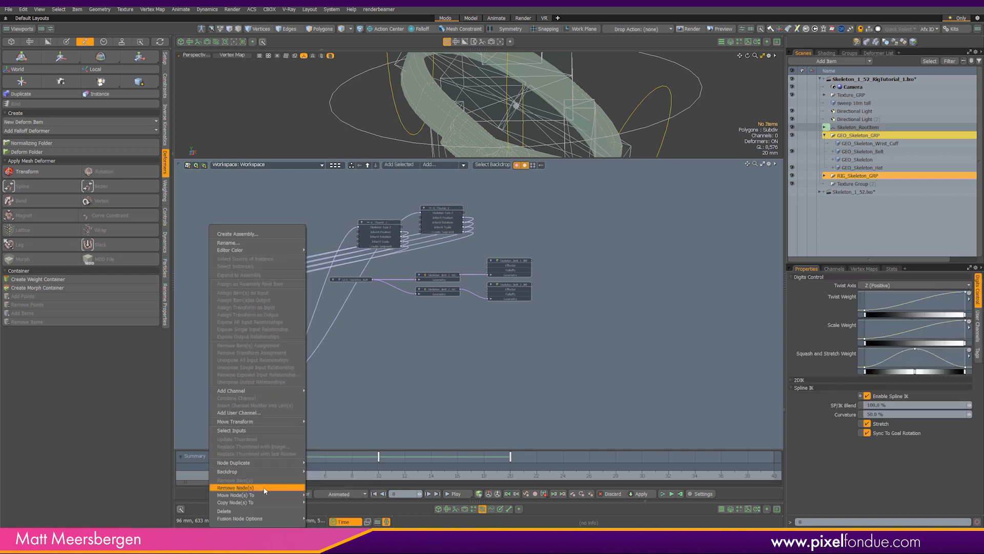
pyautogui.click(236, 487)
pyautogui.scroll(4, 454, 230)
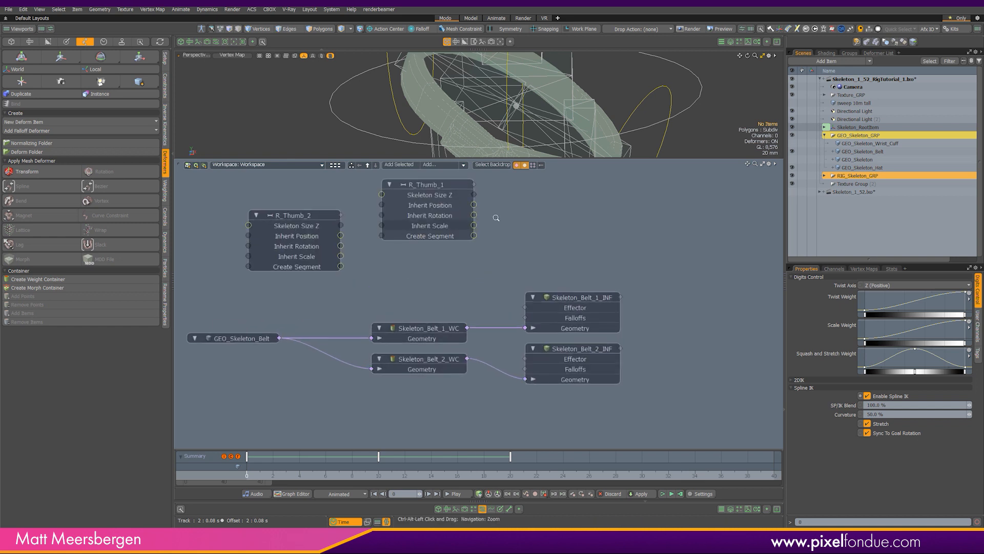
pyautogui.moveTo(579, 161); pyautogui.dragTo(513, 244)
pyautogui.keyDown('alt'); pyautogui.moveTo(444, 303); pyautogui.dragTo(480, 347); pyautogui.keyUp('alt')
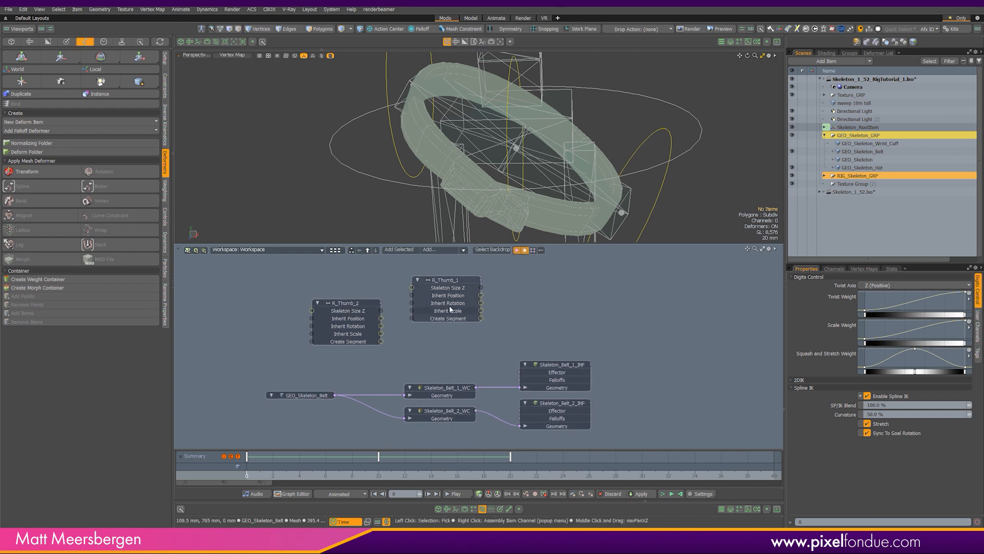
# - Line up the R_Thumb_1 and R_Thumb_2 nodes side by side above the belt network
pyautogui.moveTo(345, 306); pyautogui.dragTo(553, 305)
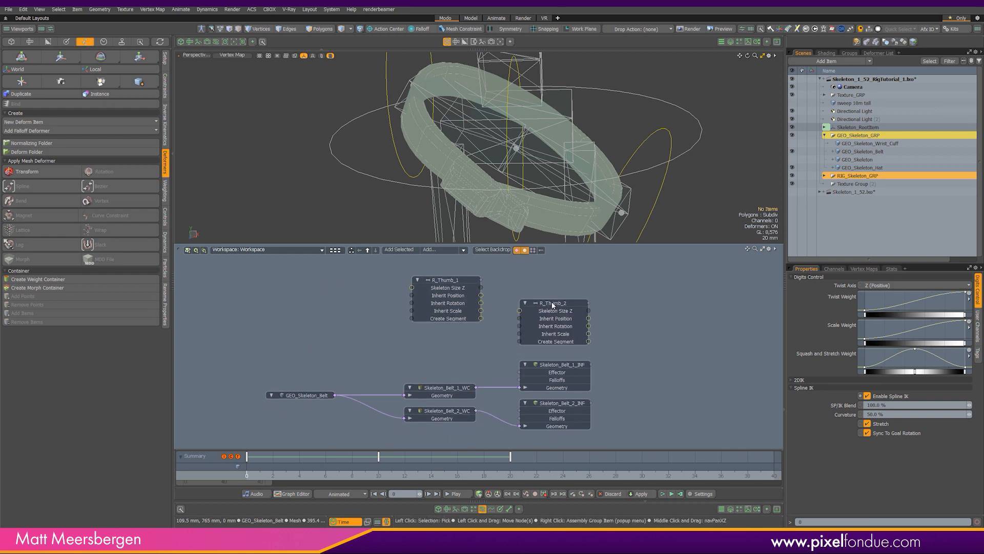
pyautogui.moveTo(451, 288); pyautogui.dragTo(436, 288)
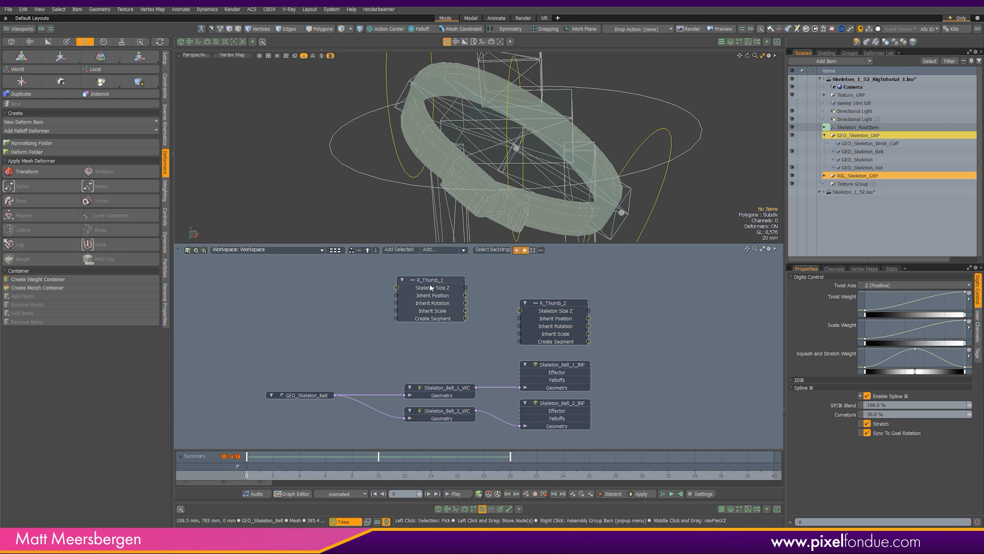
pyautogui.click(431, 287)
pyautogui.moveTo(436, 278); pyautogui.dragTo(436, 303)
pyautogui.click(559, 304)
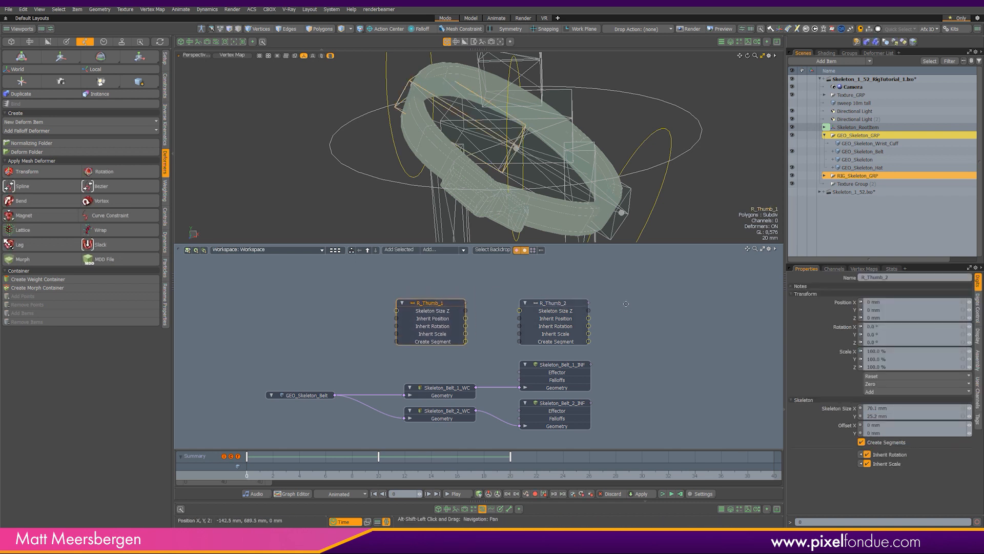
pyautogui.keyDown('alt'); pyautogui.keyDown('shift'); pyautogui.moveTo(626, 304); pyautogui.dragTo(622, 282); pyautogui.keyUp('shift'); pyautogui.keyUp('alt')
# - Move the Skeleton_Belt_2 container and influence nodes lower and place R_Thumb_2 directly above Skeleton_Belt_2_WC
pyautogui.click(334, 411)
pyautogui.moveTo(545, 280); pyautogui.dragTo(377, 398)
pyautogui.moveTo(571, 366); pyautogui.dragTo(565, 428)
pyautogui.keyDown('alt'); pyautogui.keyDown('shift'); pyautogui.moveTo(517, 398); pyautogui.dragTo(519, 368); pyautogui.keyUp('shift'); pyautogui.keyUp('alt')
pyautogui.moveTo(463, 344); pyautogui.dragTo(459, 416)
pyautogui.moveTo(382, 372); pyautogui.dragTo(460, 356)
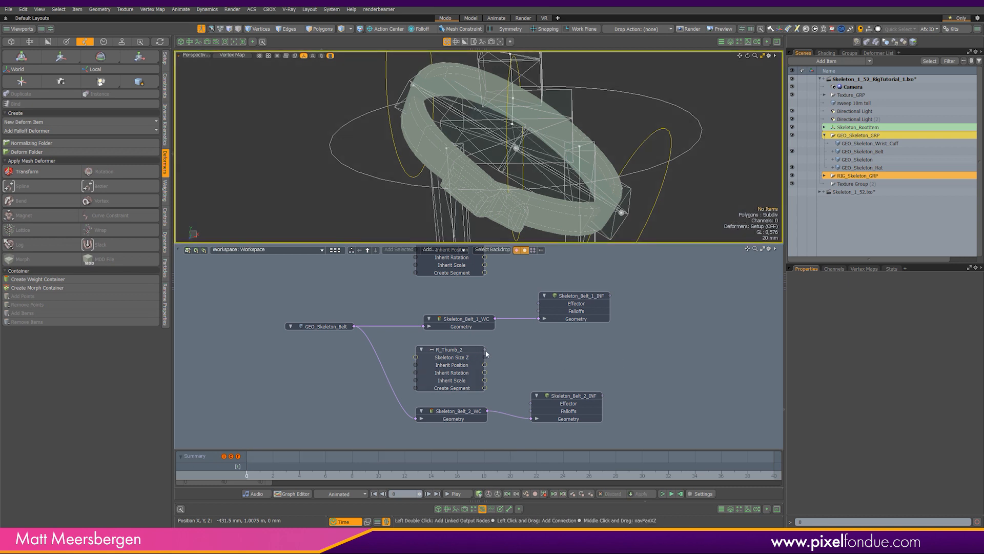
# - Connect R_Thumb_2 to the Effector input of Skeleton_Belt_2_INF and R_Thumb_1 to the Effector input of Skeleton_Belt_1_INF
pyautogui.moveTo(486, 350); pyautogui.dragTo(532, 403)
pyautogui.keyDown('alt'); pyautogui.keyDown('shift'); pyautogui.moveTo(519, 330); pyautogui.dragTo(506, 419); pyautogui.keyUp('shift'); pyautogui.keyUp('alt')
pyautogui.moveTo(472, 322); pyautogui.dragTo(527, 391)
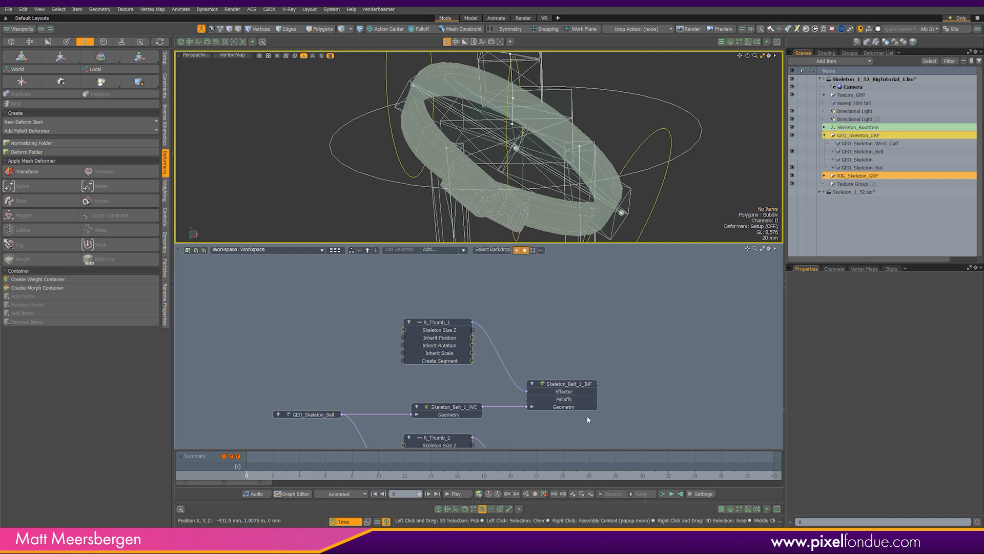
pyautogui.press('a')
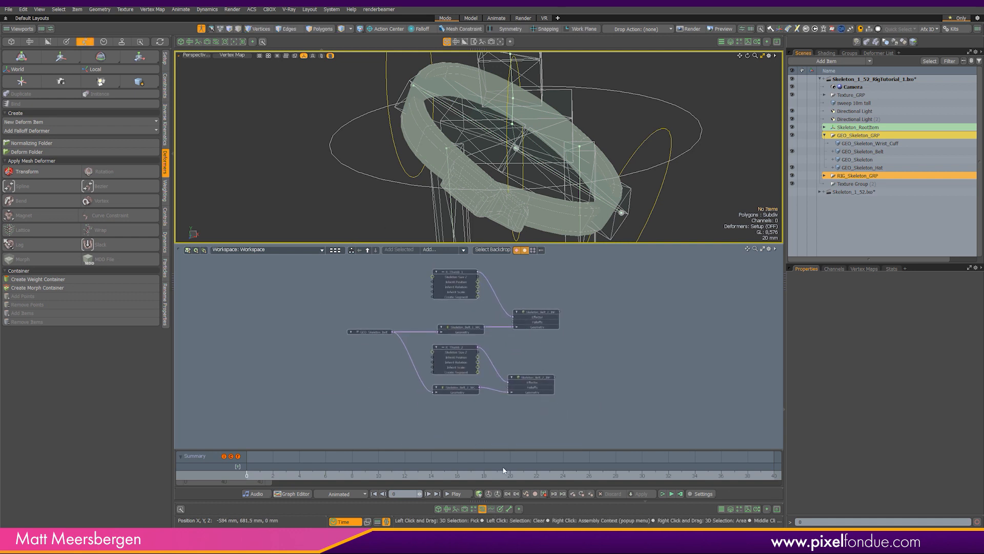
# - Close the schematic, leave setup mode and scrub the animation to frame 20 to check the belt
pyautogui.click(482, 509)
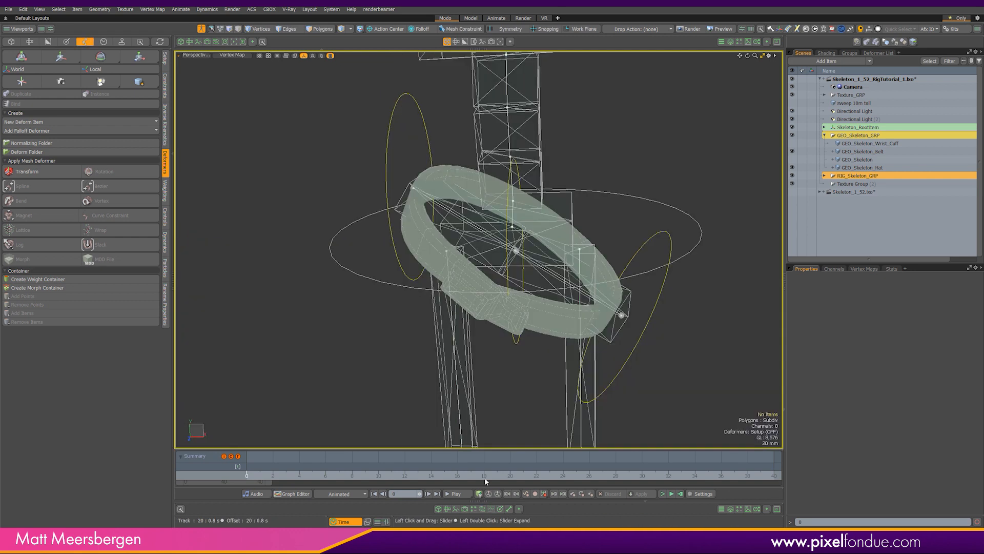
pyautogui.click(202, 29)
pyautogui.moveTo(251, 475)
pyautogui.mouseDown()
pyautogui.moveTo(642, 476)
pyautogui.moveTo(510, 476)
pyautogui.mouseUp()
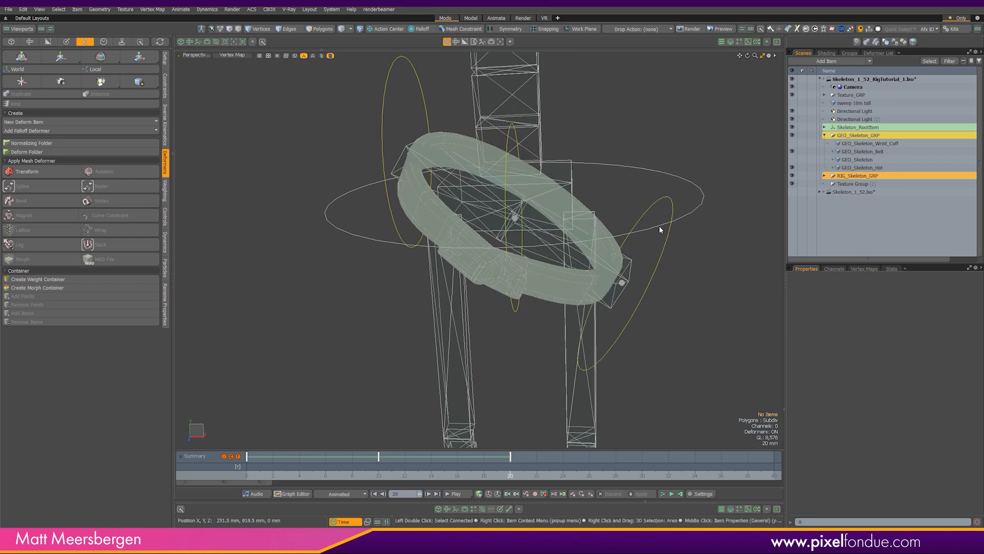
# - Dynamically parent the R_IKController_Thumb_3 belt controller to Skeleton_L_Thigh with compensation on
pyautogui.click(637, 307)
pyautogui.press('w')
pyautogui.keyDown('alt'); pyautogui.moveTo(642, 336); pyautogui.dragTo(588, 296); pyautogui.keyUp('alt')
pyautogui.press('q')
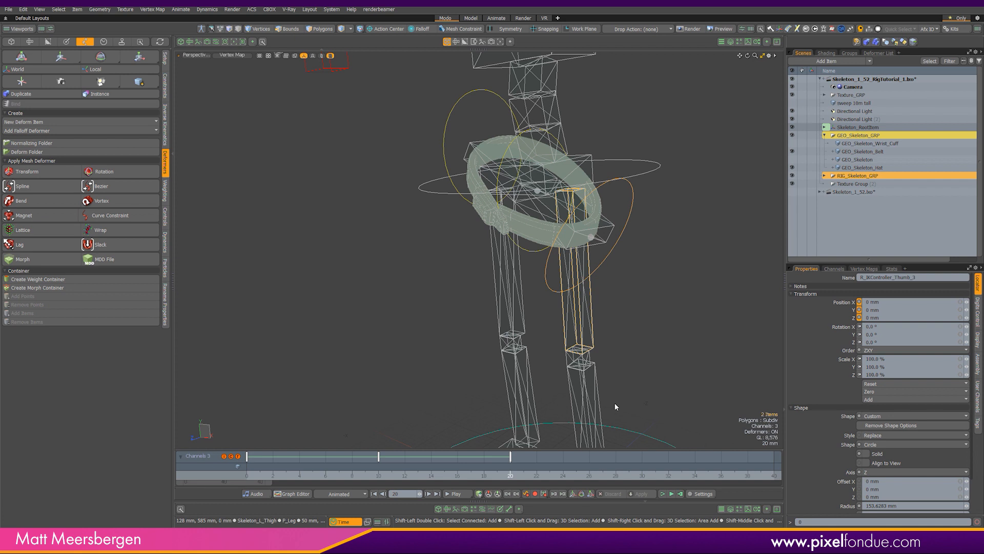
pyautogui.keyDown('alt'); pyautogui.moveTo(615, 407); pyautogui.dragTo(605, 244); pyautogui.keyUp('alt')
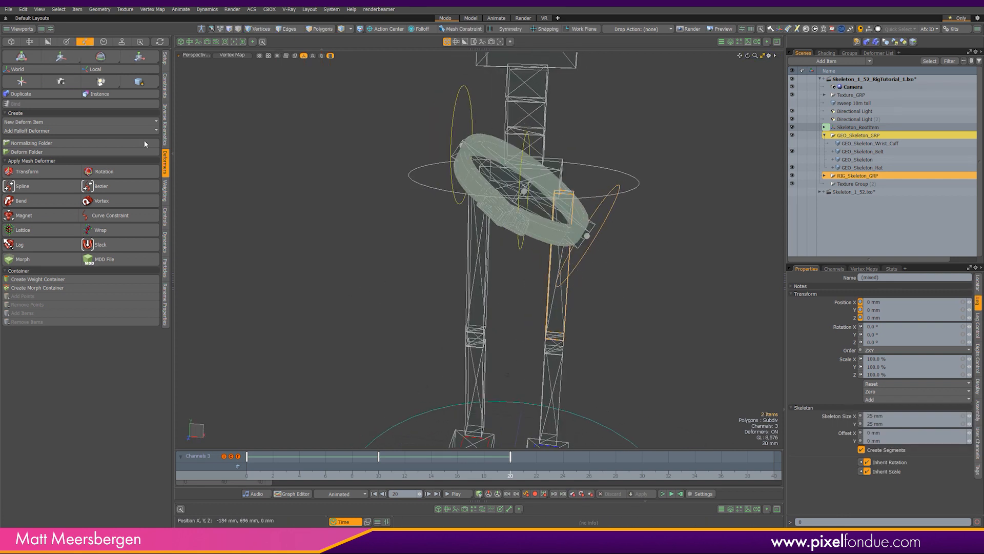
pyautogui.click(166, 89)
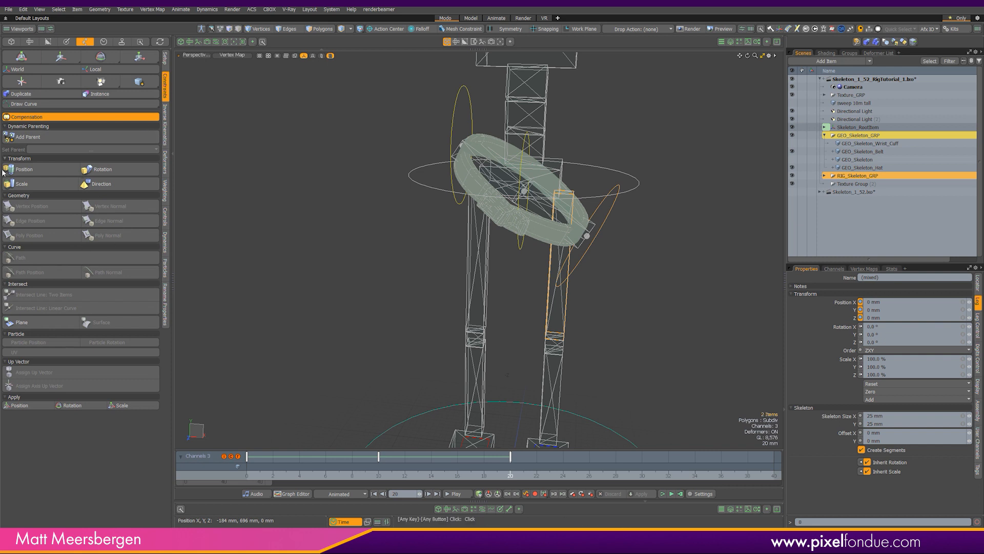
pyautogui.click(53, 139)
# - Move Skeleton_L_Foot_Base at frame 28 to test whether the belt controller follows the left thigh
pyautogui.keyDown('alt'); pyautogui.moveTo(602, 282); pyautogui.dragTo(314, 250); pyautogui.keyUp('alt')
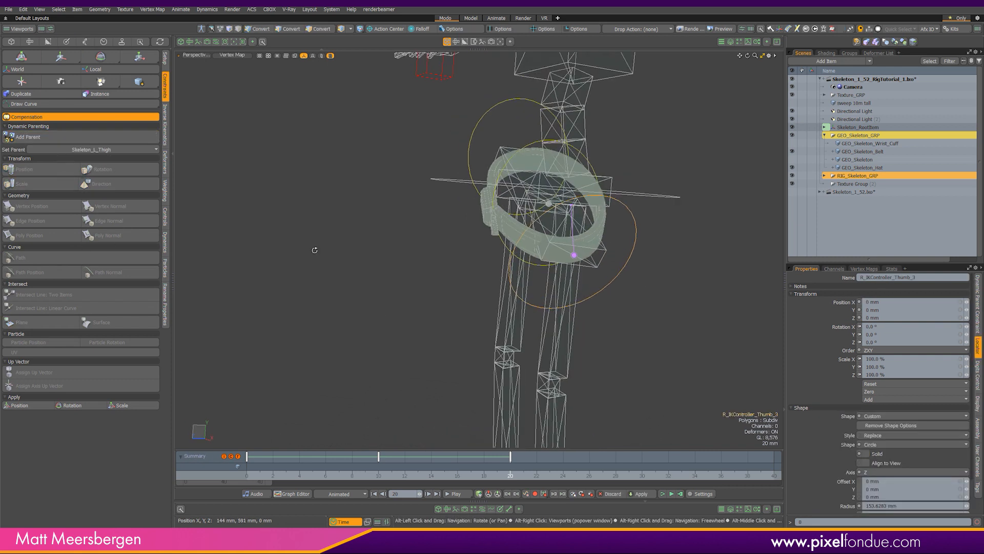
pyautogui.scroll(-4, 561, 377)
pyautogui.keyDown('alt'); pyautogui.keyDown('shift'); pyautogui.moveTo(584, 394); pyautogui.dragTo(567, 249); pyautogui.keyUp('shift'); pyautogui.keyUp('alt')
pyautogui.keyDown('alt'); pyautogui.moveTo(472, 367); pyautogui.dragTo(533, 433); pyautogui.keyUp('alt')
pyautogui.click(616, 478)
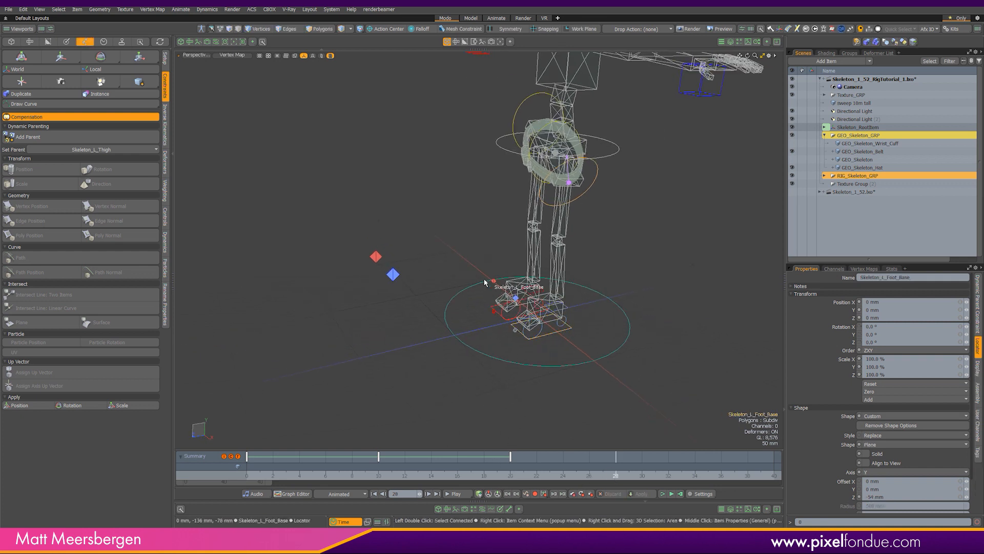
pyautogui.keyDown('alt'); pyautogui.keyDown('shift'); pyautogui.moveTo(484, 282); pyautogui.dragTo(482, 337); pyautogui.keyUp('shift'); pyautogui.keyUp('alt')
pyautogui.keyDown('alt'); pyautogui.moveTo(482, 336); pyautogui.dragTo(441, 320); pyautogui.keyUp('alt')
pyautogui.press('w')
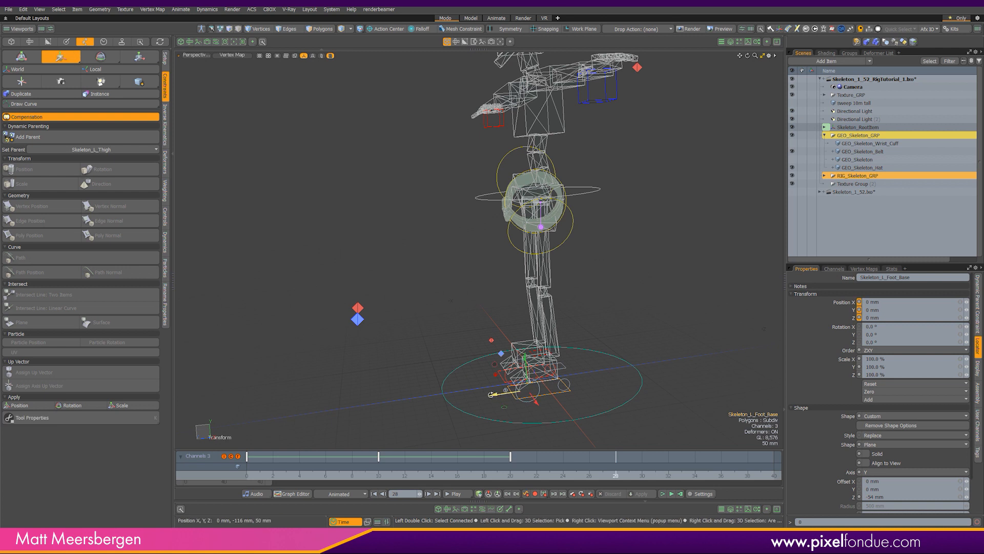
pyautogui.moveTo(491, 394); pyautogui.dragTo(416, 333)
pyautogui.keyDown('alt'); pyautogui.moveTo(432, 236); pyautogui.dragTo(380, 240); pyautogui.keyUp('alt')
pyautogui.keyDown('alt'); pyautogui.moveTo(550, 202); pyautogui.dragTo(529, 205); pyautogui.keyUp('alt')
pyautogui.keyDown('alt'); pyautogui.moveTo(446, 298); pyautogui.dragTo(389, 309); pyautogui.keyUp('alt')
# - Return the position of Skeleton_L_Foot_Base to 0 mm on all axes
pyautogui.moveTo(480, 332); pyautogui.dragTo(518, 398)
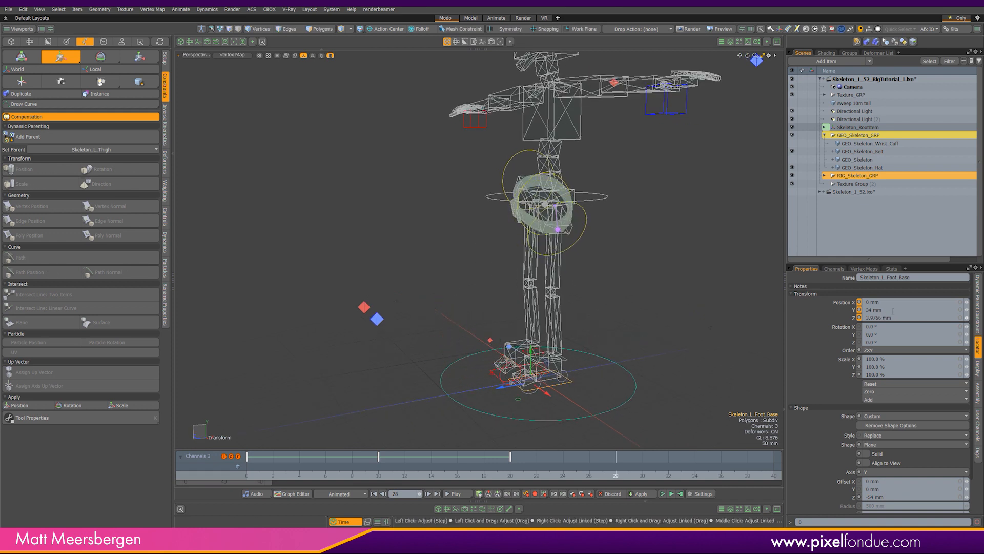
pyautogui.click(908, 317)
pyautogui.keyDown('alt'); pyautogui.moveTo(670, 326); pyautogui.dragTo(466, 250); pyautogui.keyUp('alt')
pyautogui.scroll(6, 466, 250)
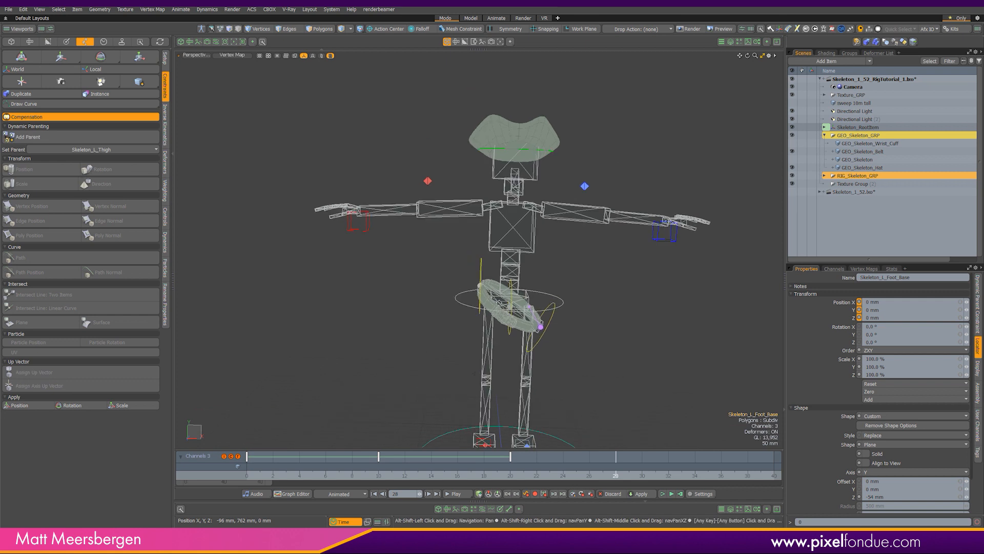
pyautogui.keyDown('alt'); pyautogui.moveTo(564, 279); pyautogui.dragTo(549, 280); pyautogui.keyUp('alt')
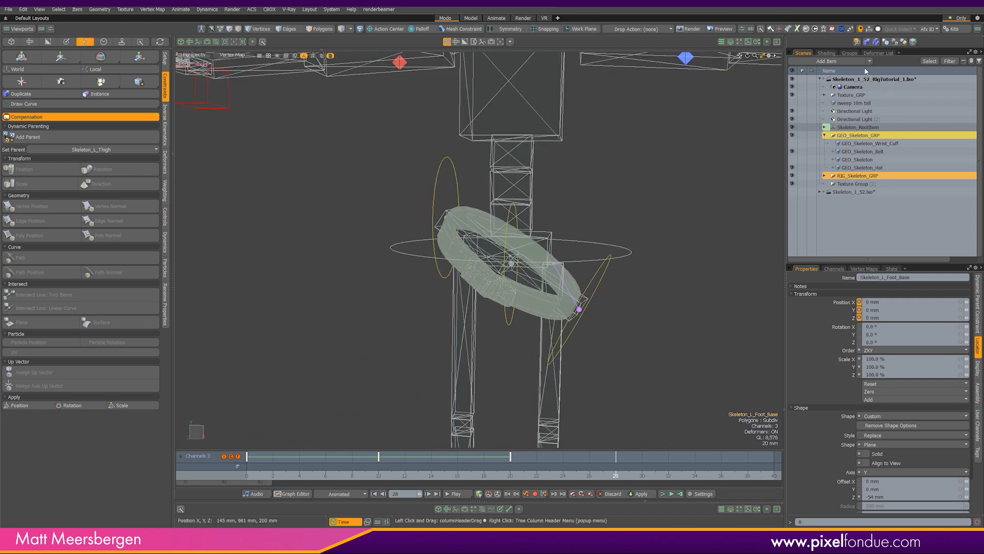
# - Switch to the Skeleton_1_52 scene, expand its item list and hide GEO_Skeleton_GRP
pyautogui.click(846, 193)
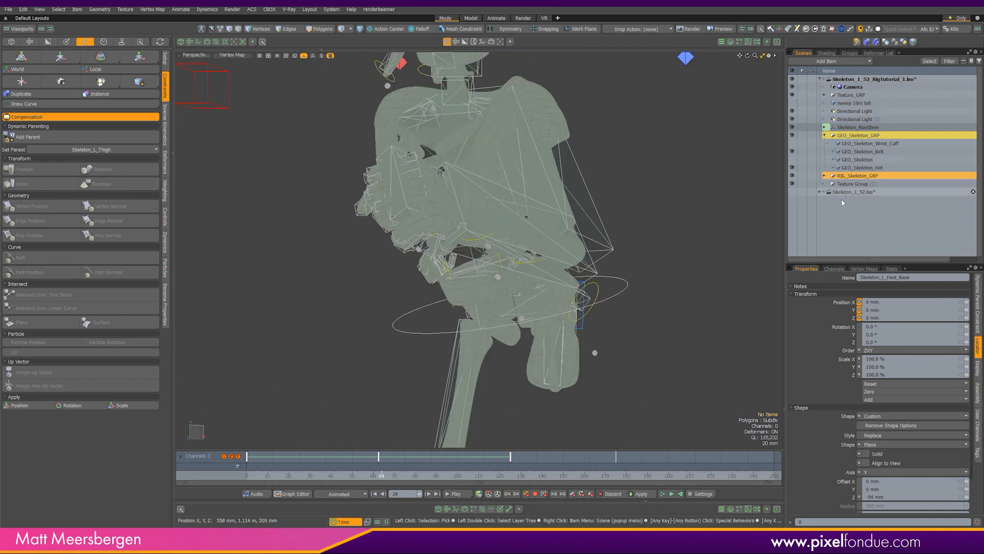
pyautogui.click(226, 56)
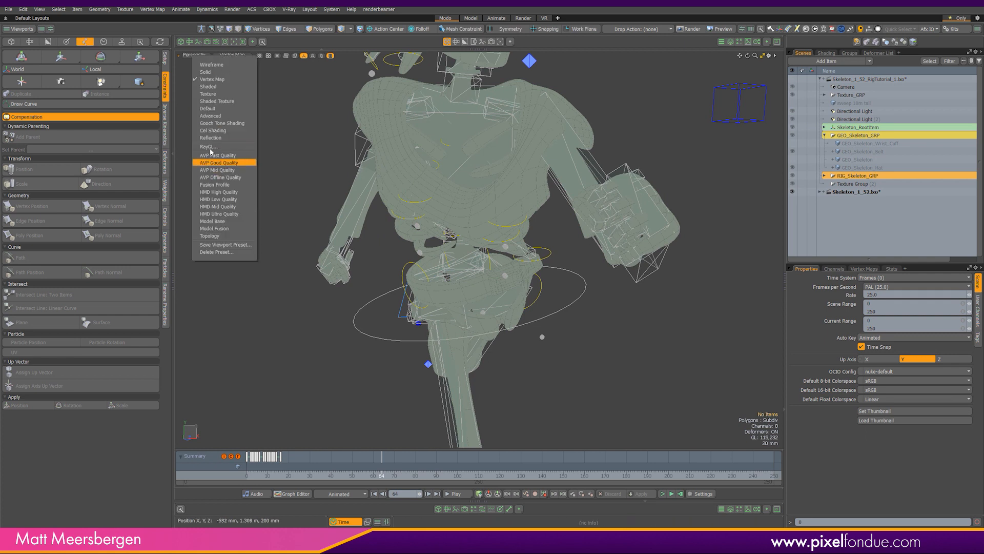
pyautogui.press('Escape')
pyautogui.keyDown('alt'); pyautogui.moveTo(462, 246); pyautogui.dragTo(390, 240); pyautogui.keyUp('alt')
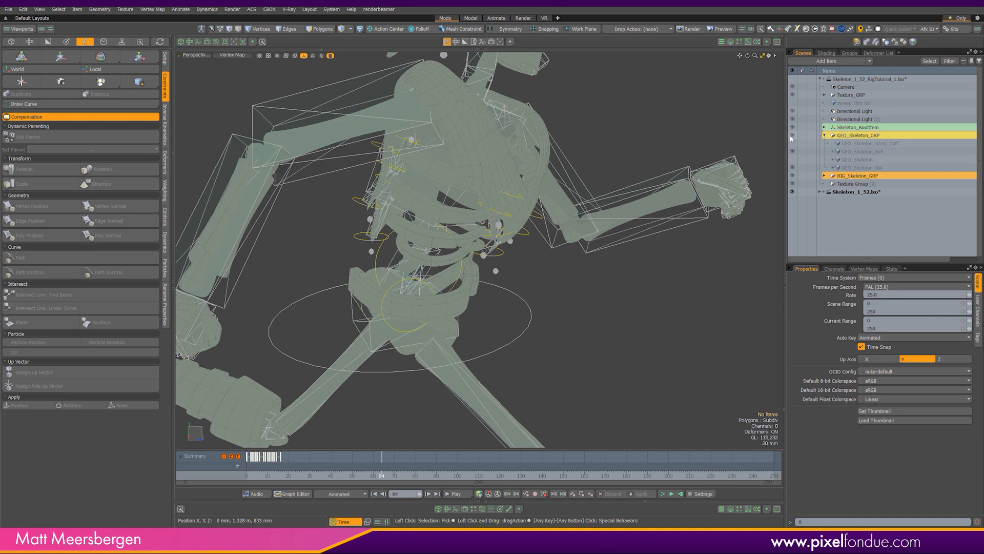
pyautogui.click(820, 191)
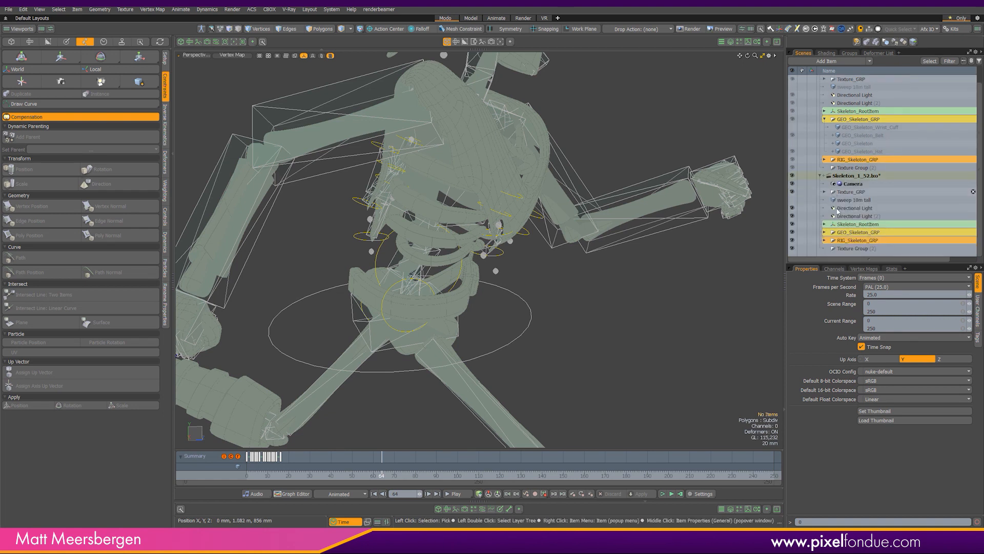
pyautogui.click(793, 233)
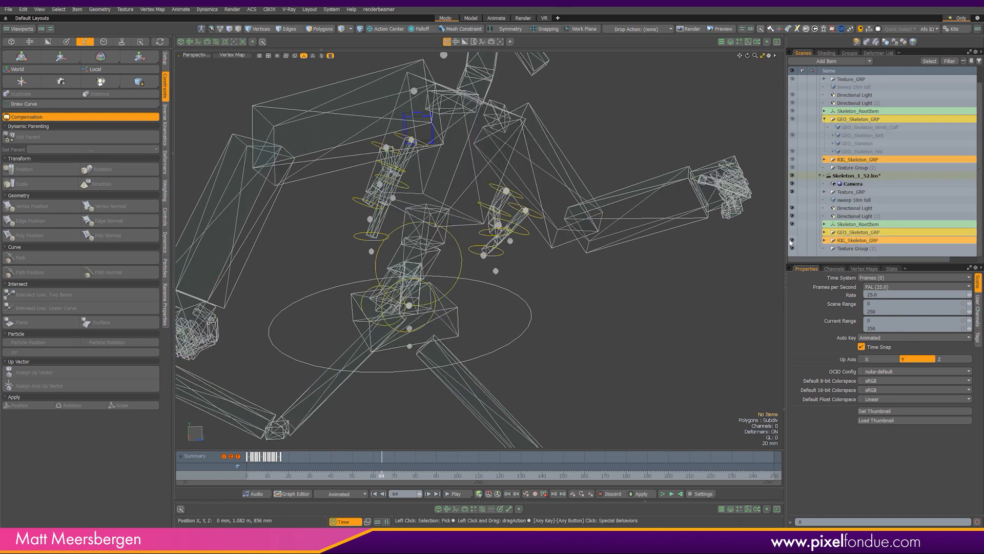
pyautogui.keyDown('alt'); pyautogui.moveTo(489, 231); pyautogui.dragTo(513, 226); pyautogui.keyUp('alt')
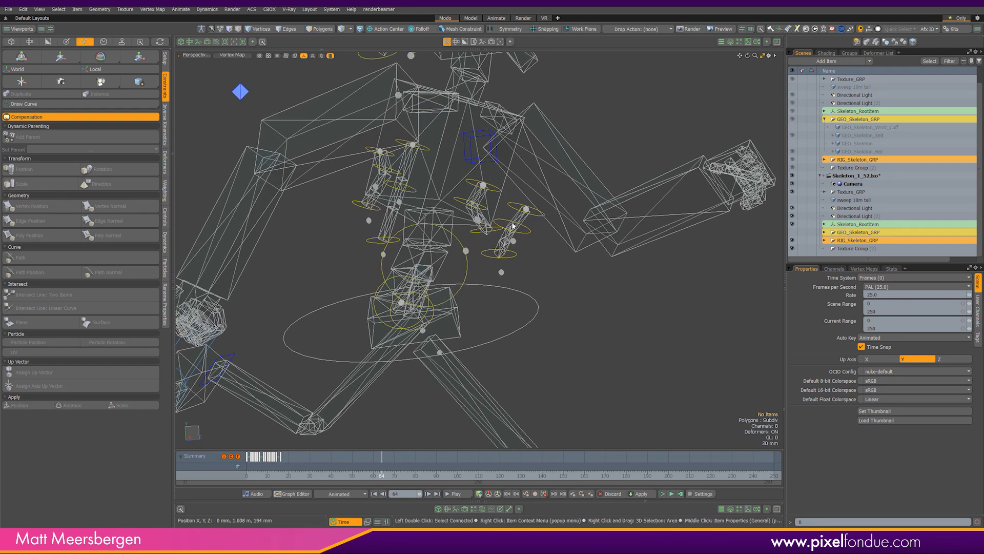
# - Select the Skeleton_Cloth_Rip_1_1 joint and the Skeleton_Ribcage bone to examine how the cloth chains hang from the ribcage
pyautogui.click(515, 224)
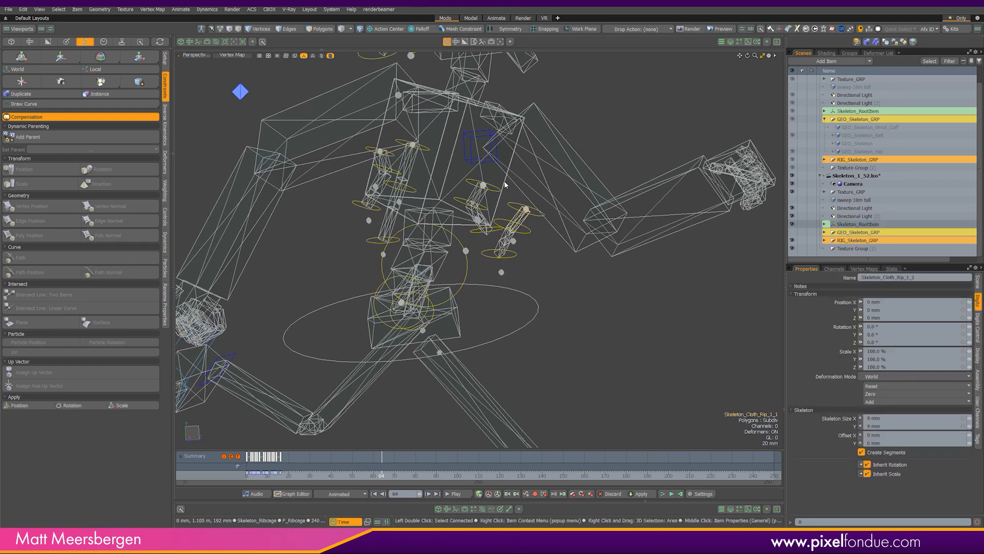
pyautogui.click(484, 182)
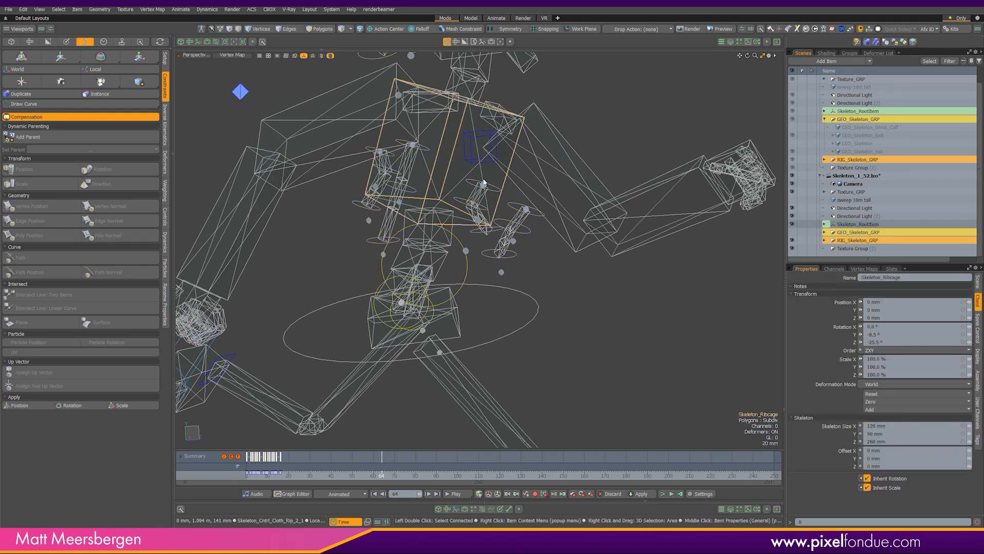
pyautogui.keyDown('alt'); pyautogui.moveTo(501, 193); pyautogui.dragTo(458, 230); pyautogui.keyUp('alt')
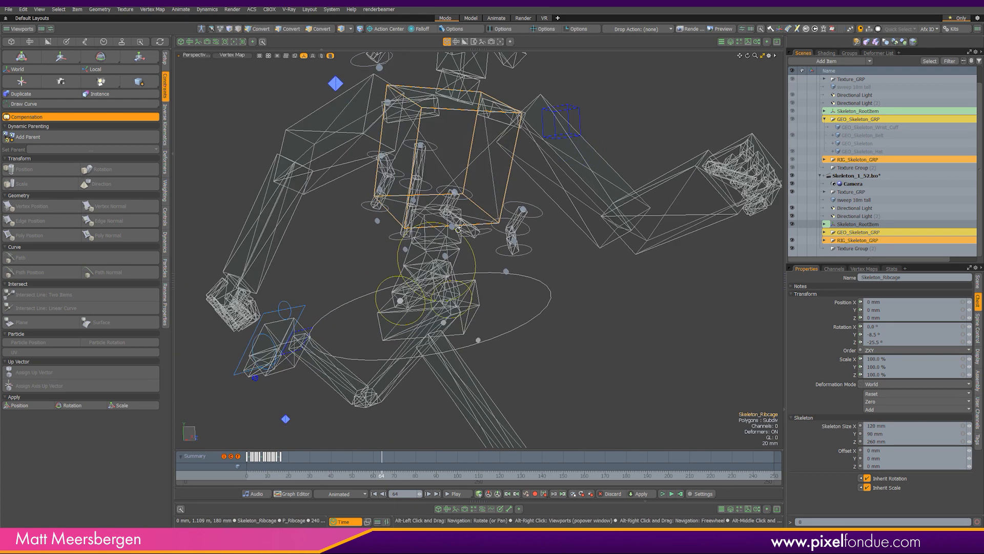
pyautogui.keyDown('alt'); pyautogui.moveTo(343, 274); pyautogui.dragTo(364, 280); pyautogui.keyUp('alt')
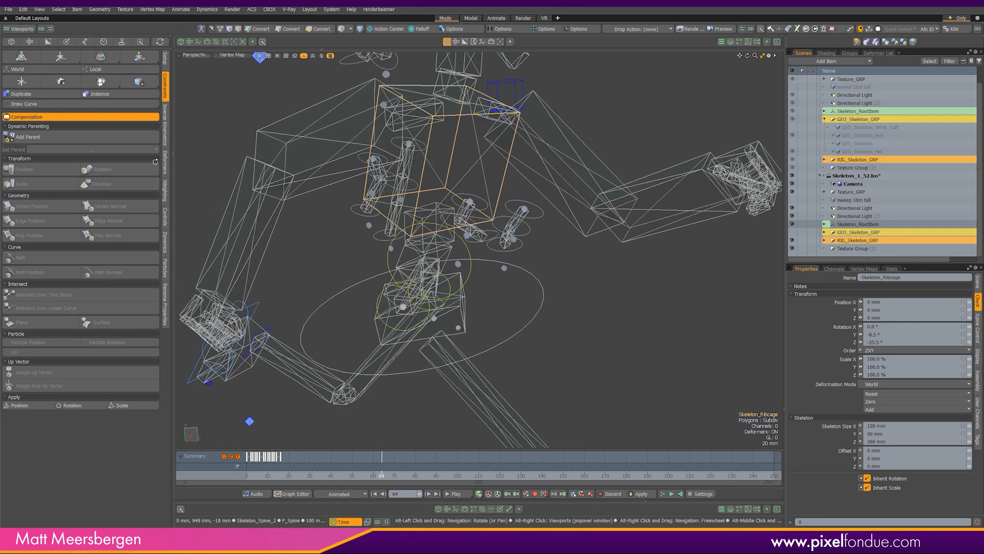
# - Open the CBOX tools in setup mode and show GEO_Skeleton_GRP again
pyautogui.moveTo(265, 85); pyautogui.dragTo(122, 62)
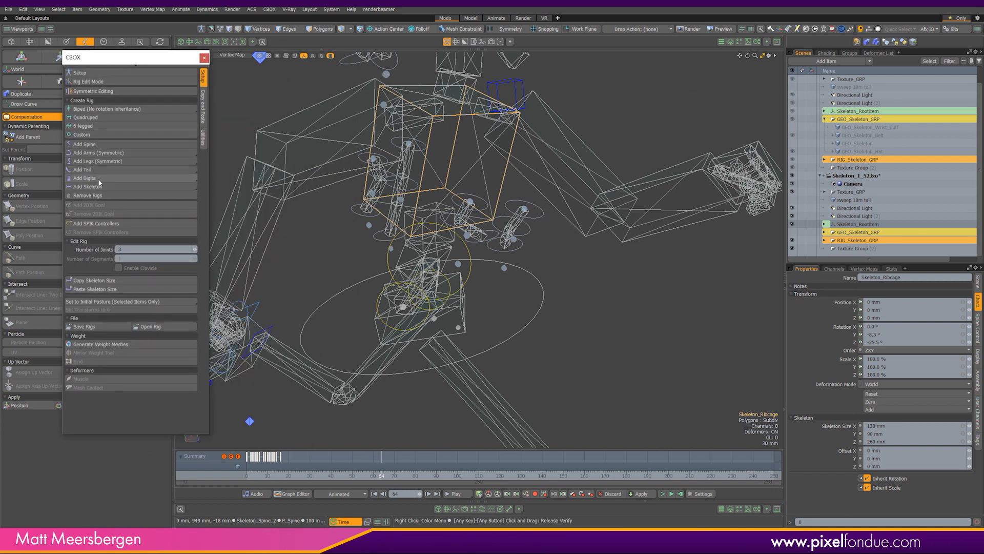
pyautogui.moveTo(508, 246)
pyautogui.keyDown('alt'); pyautogui.mouseDown()
pyautogui.moveTo(497, 242)
pyautogui.moveTo(506, 232)
pyautogui.mouseUp(); pyautogui.keyUp('alt')
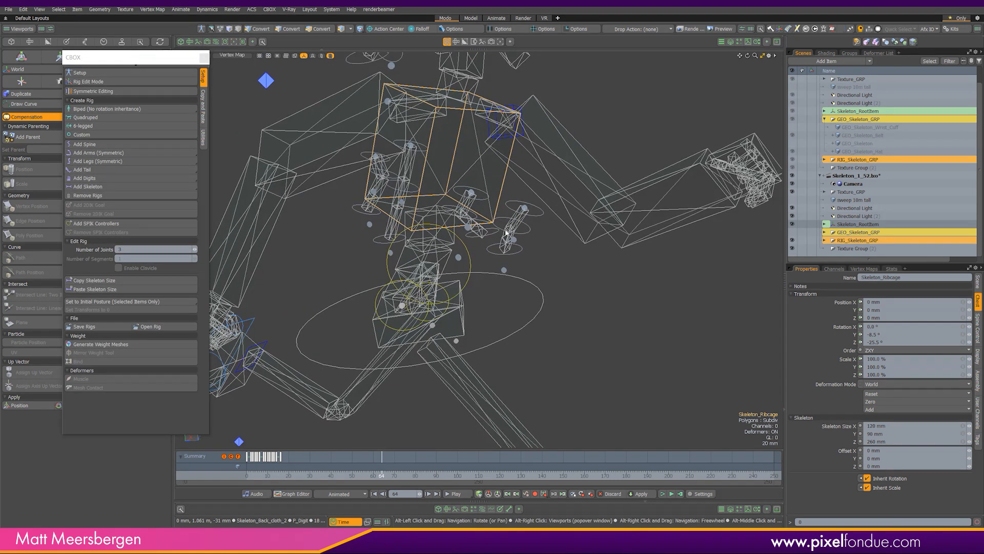
pyautogui.click(199, 32)
pyautogui.keyDown('alt'); pyautogui.moveTo(538, 266); pyautogui.dragTo(387, 221); pyautogui.keyUp('alt')
pyautogui.click(792, 232)
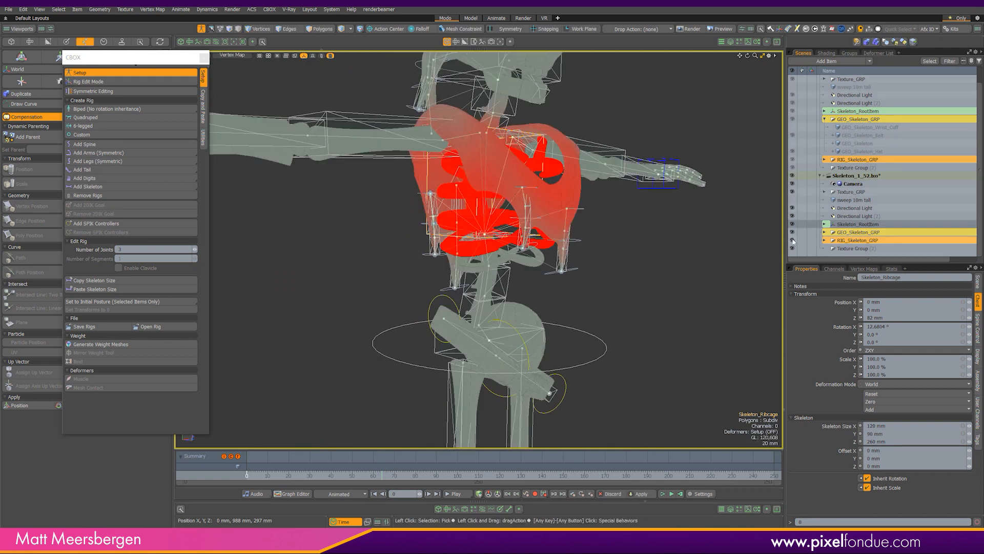
# - Select joints along the Skeleton_Cloth_Rip_1 chain, down to Skeleton_Cloth_Rip_1_3, to inspect their weights on the torn cloth
pyautogui.keyDown('alt'); pyautogui.moveTo(556, 264); pyautogui.dragTo(552, 241); pyautogui.keyUp('alt')
pyautogui.click(595, 213)
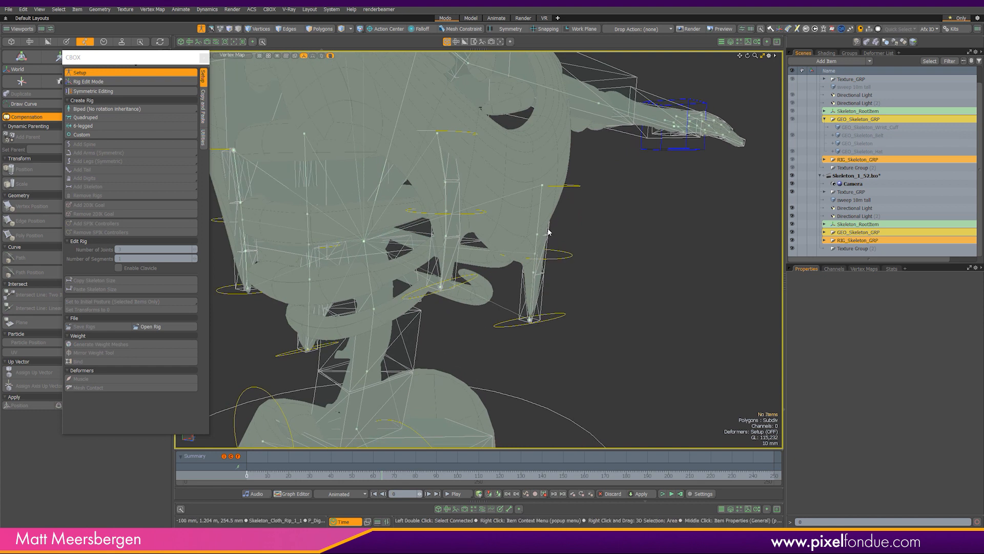
pyautogui.click(549, 232)
pyautogui.keyDown('alt'); pyautogui.moveTo(550, 233); pyautogui.dragTo(589, 246); pyautogui.keyUp('alt')
pyautogui.click(592, 247)
pyautogui.click(589, 291)
pyautogui.keyDown('alt'); pyautogui.moveTo(555, 294); pyautogui.dragTo(571, 319); pyautogui.keyUp('alt')
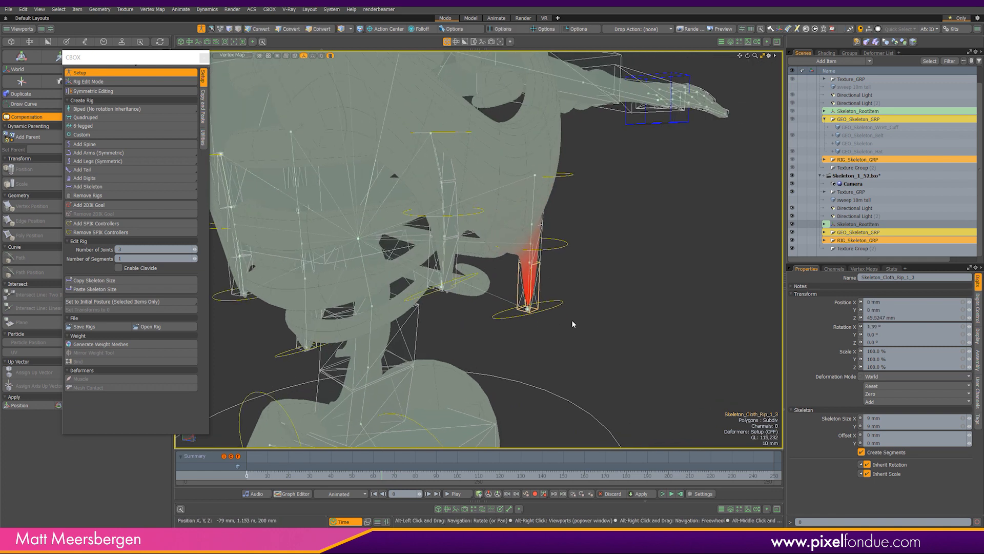
# - Select the Skeleton_Cloth_Rip_1_Cntrl_3 controller to examine the controllers along the torn cloth chain
pyautogui.click(558, 349)
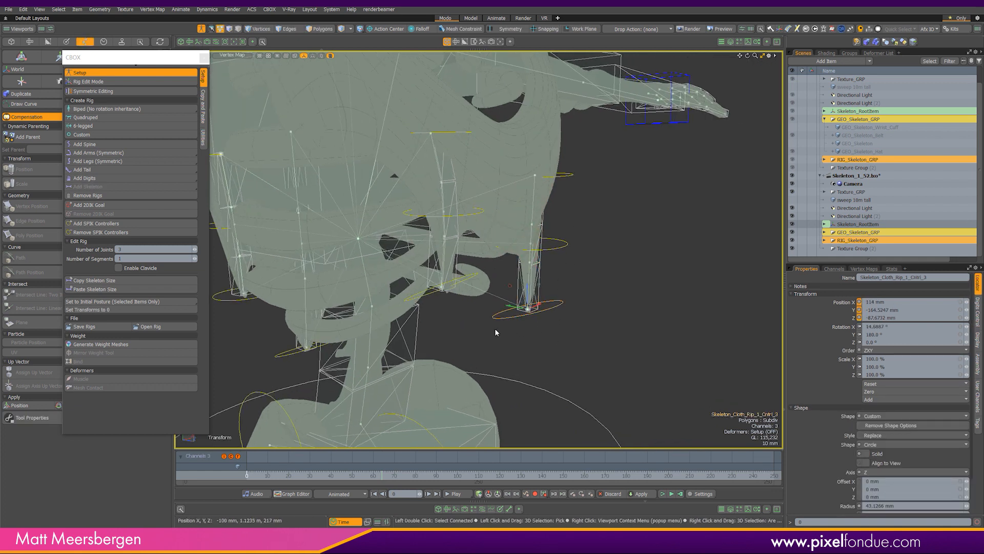
pyautogui.scroll(-5, 496, 329)
pyautogui.keyDown('alt'); pyautogui.moveTo(496, 329); pyautogui.dragTo(483, 293); pyautogui.keyUp('alt')
pyautogui.scroll(5, 484, 294)
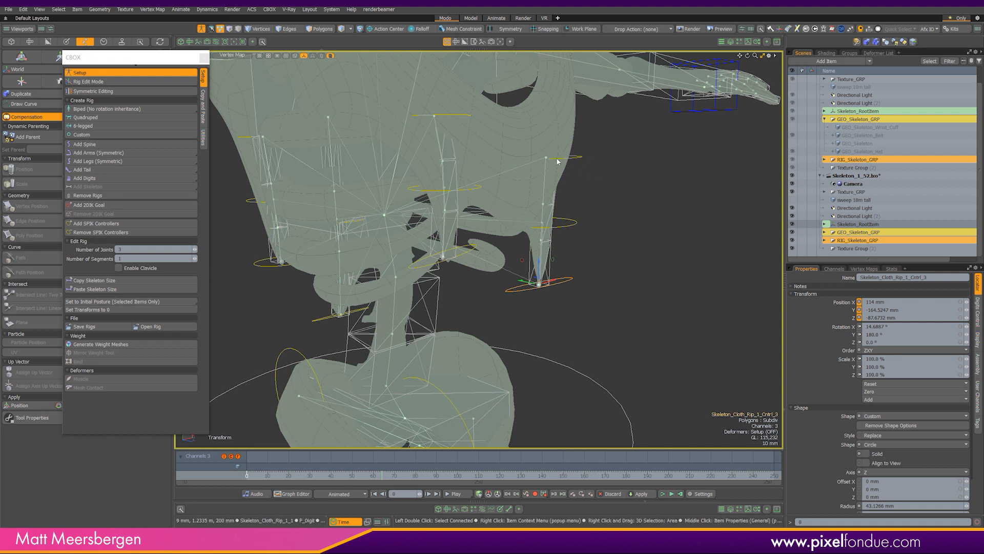
pyautogui.click(517, 302)
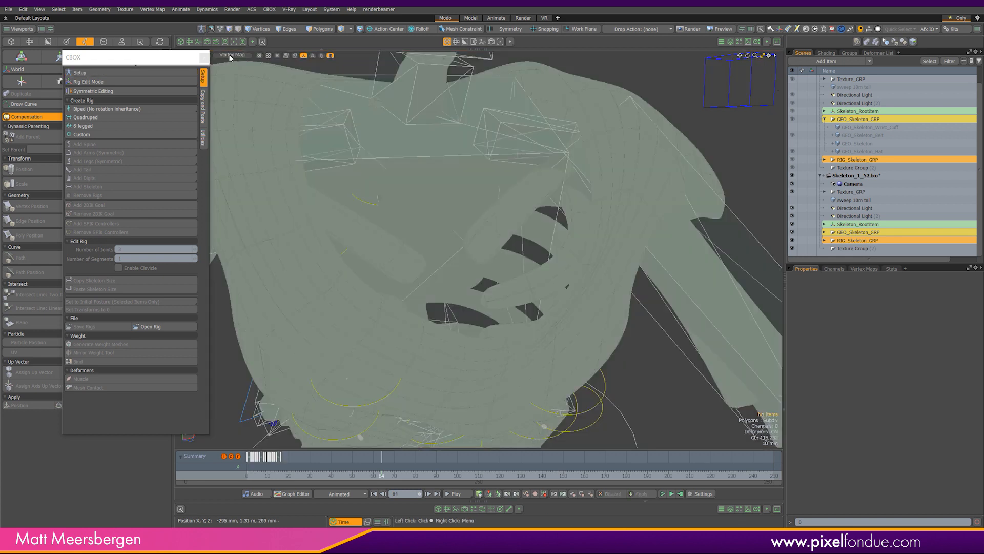
# - Set the viewport shading to Default and scrub the walk animation to check how the torn cloth moves
pyautogui.click(232, 55)
pyautogui.click(226, 109)
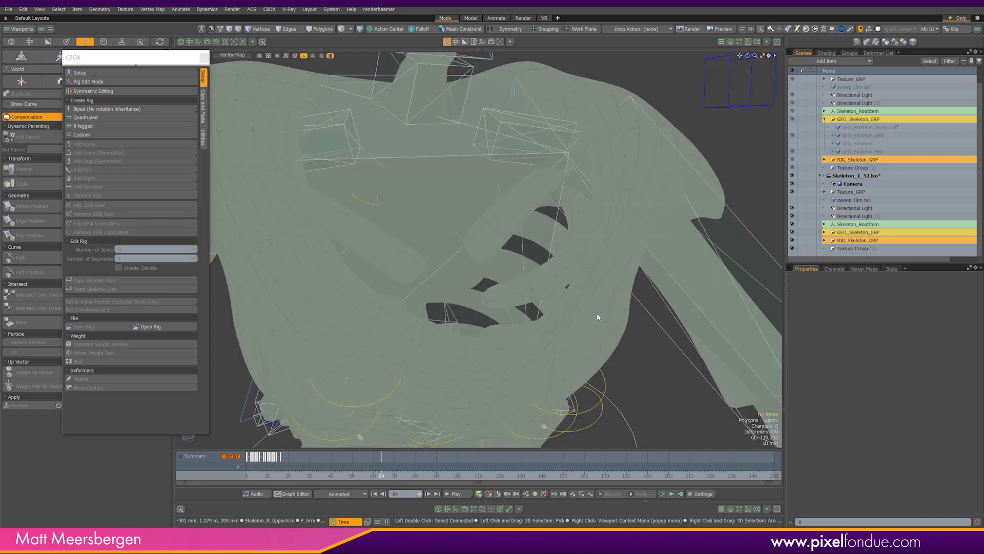
pyautogui.moveTo(302, 480); pyautogui.dragTo(371, 476)
pyautogui.keyDown('alt'); pyautogui.keyDown('shift'); pyautogui.moveTo(646, 400); pyautogui.dragTo(637, 302); pyautogui.keyUp('shift'); pyautogui.keyUp('alt')
pyautogui.moveTo(371, 475); pyautogui.dragTo(428, 476)
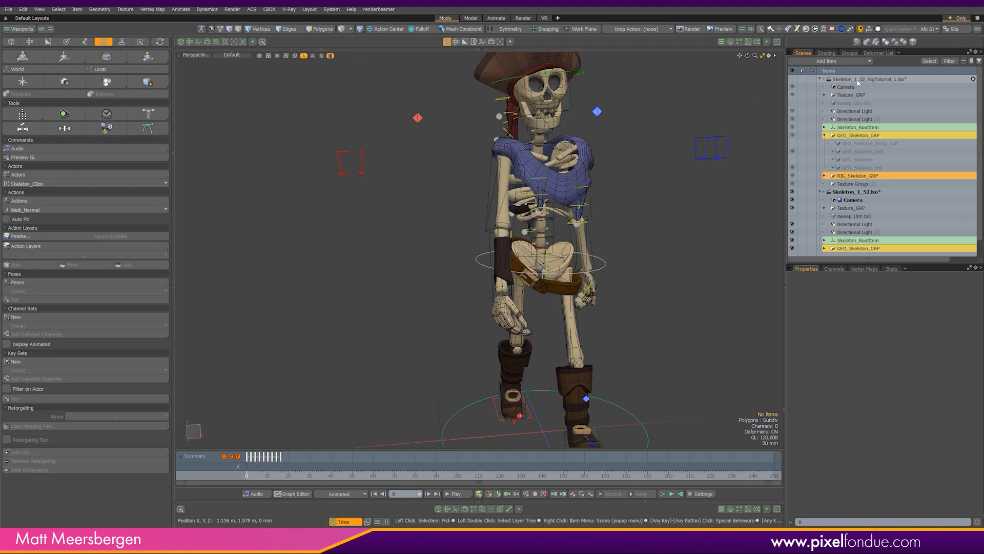
# - Switch to the Skeleton_1_52_RigTutorial_1 scene, show the hidden GEO_Skeleton meshes and scrub the animation from frame 0 to check the belt
pyautogui.click(859, 80)
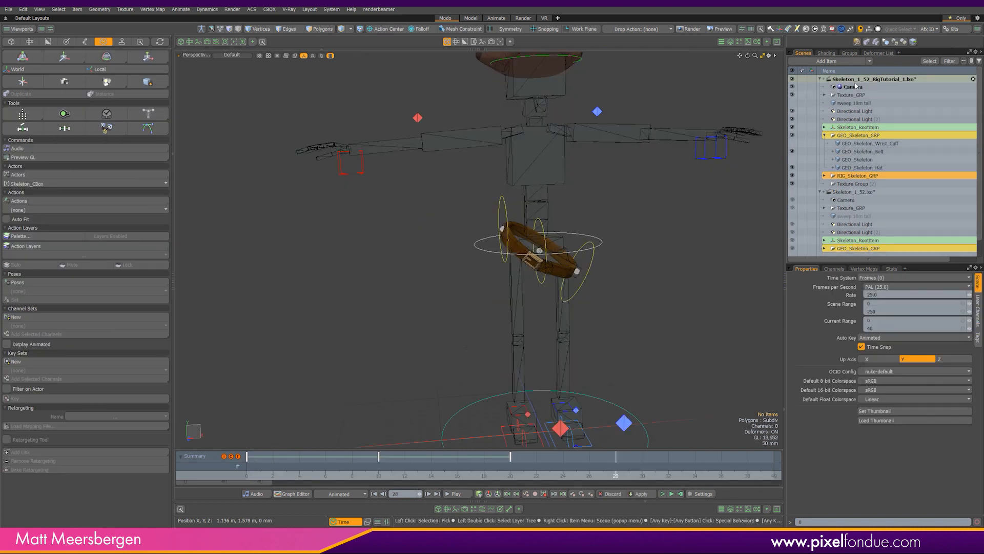
pyautogui.moveTo(248, 477)
pyautogui.mouseDown()
pyautogui.moveTo(431, 476)
pyautogui.moveTo(247, 477)
pyautogui.mouseUp()
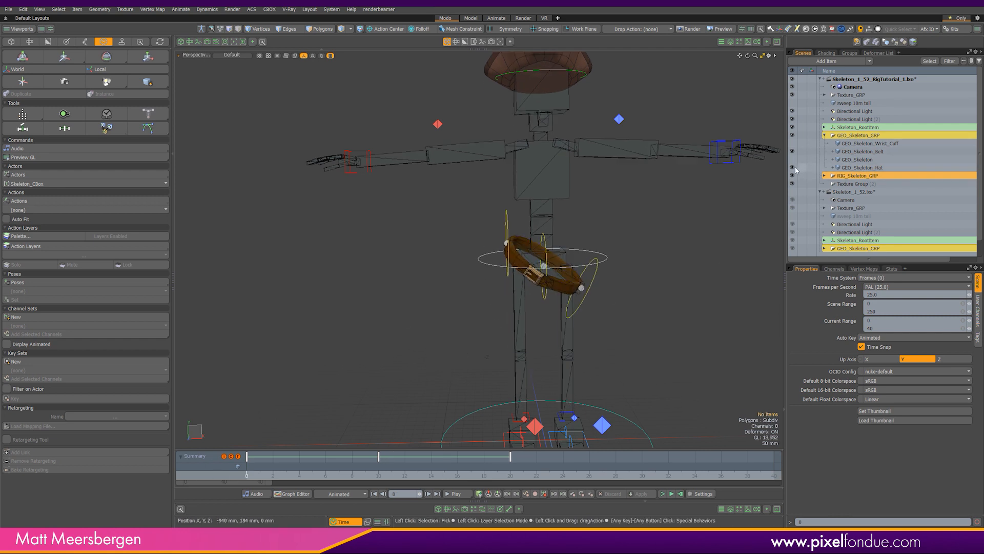
pyautogui.moveTo(791, 160); pyautogui.dragTo(792, 167)
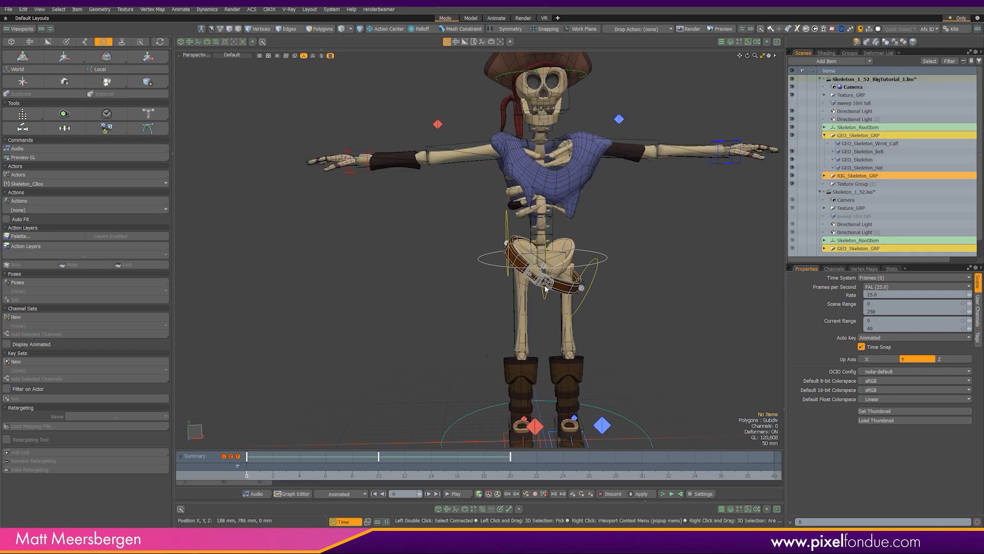
pyautogui.moveTo(253, 478); pyautogui.dragTo(537, 479)
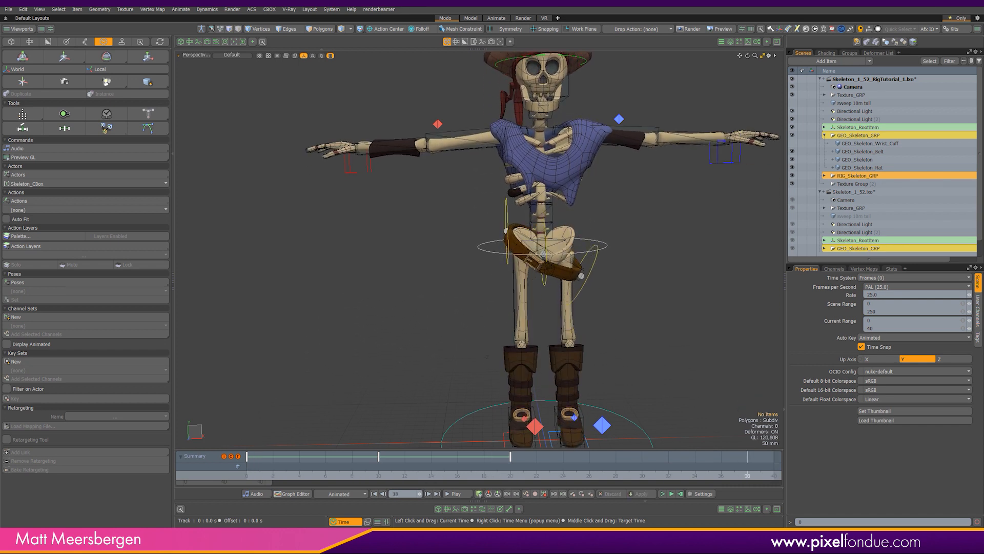
# - Apply a jiggle preset with stiffness 200 and damping 20 to R_MuscleBezier_IKController_Thumb_3_1 on the belt and scrub the animation to test it
pyautogui.click(583, 288)
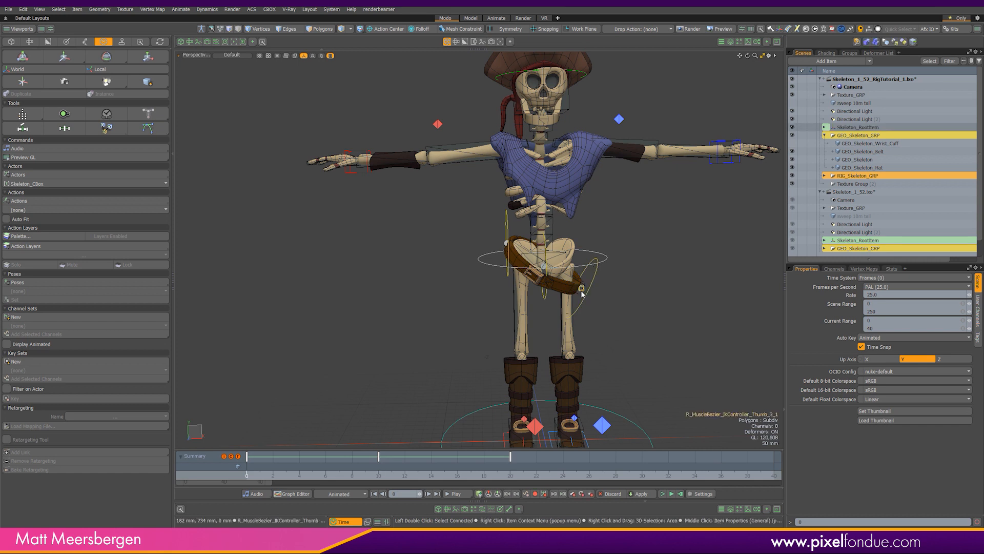
pyautogui.scroll(3, 583, 288)
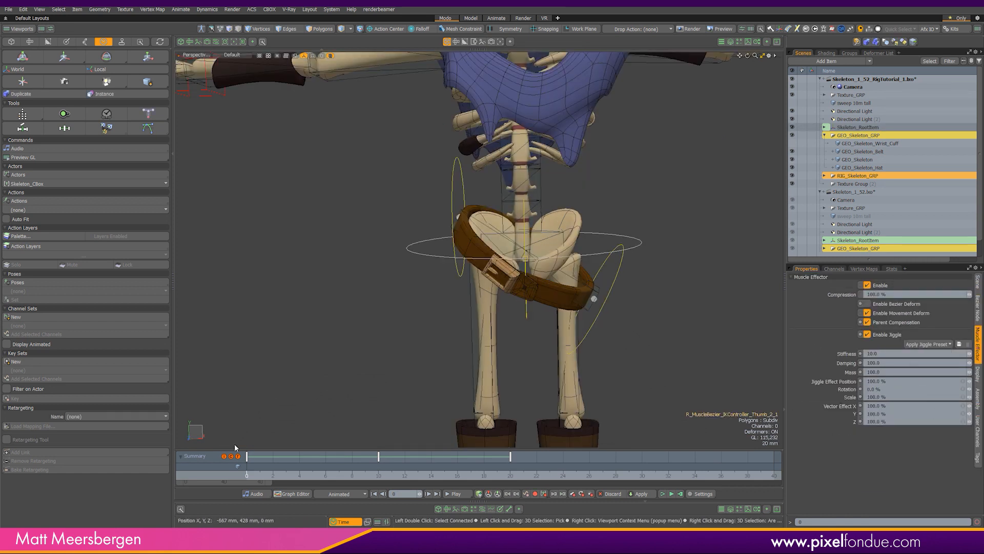
pyautogui.moveTo(258, 476)
pyautogui.mouseDown()
pyautogui.moveTo(696, 477)
pyautogui.moveTo(655, 477)
pyautogui.mouseUp()
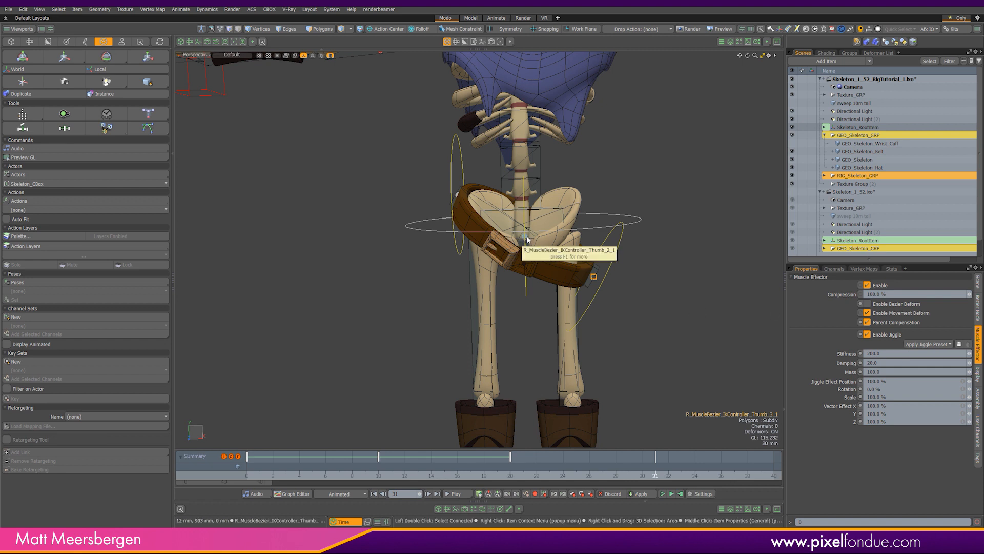
pyautogui.click(929, 344)
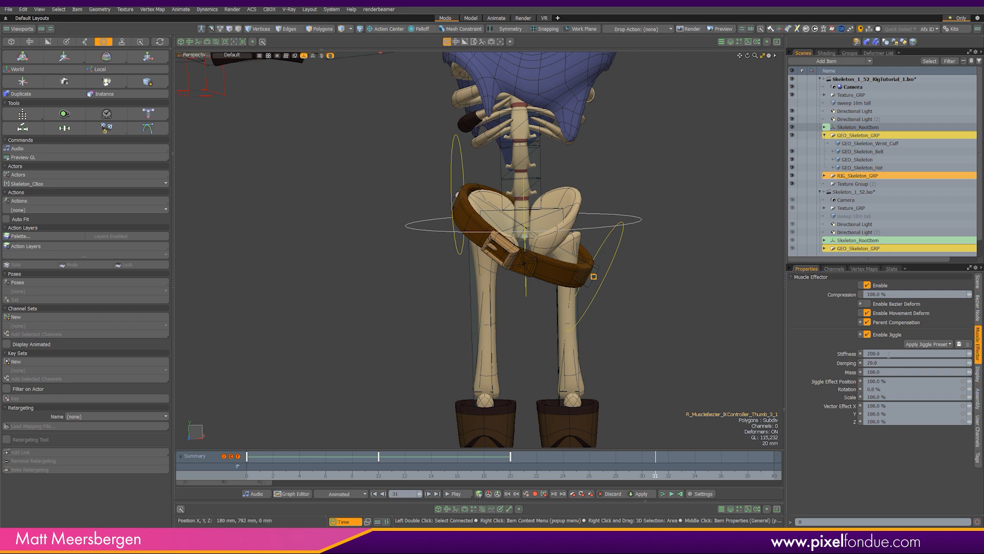
pyautogui.moveTo(248, 478); pyautogui.dragTo(695, 477)
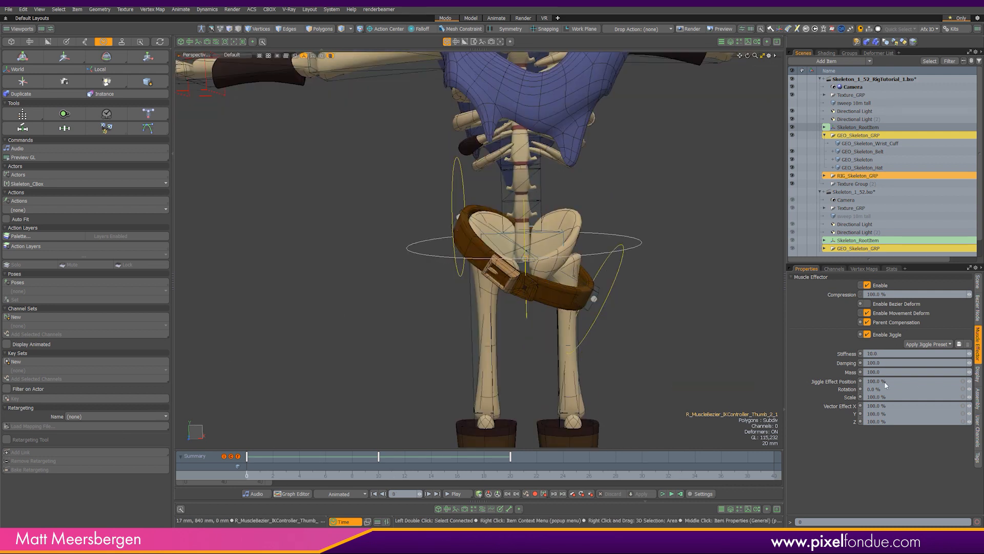
# - Give the R_MuscleBezier_IKController_Thumb_2_1 muscle stiffness 200, damping 20 and mass 30, and play the animation to test the belt's jiggle
pyautogui.click(951, 347)
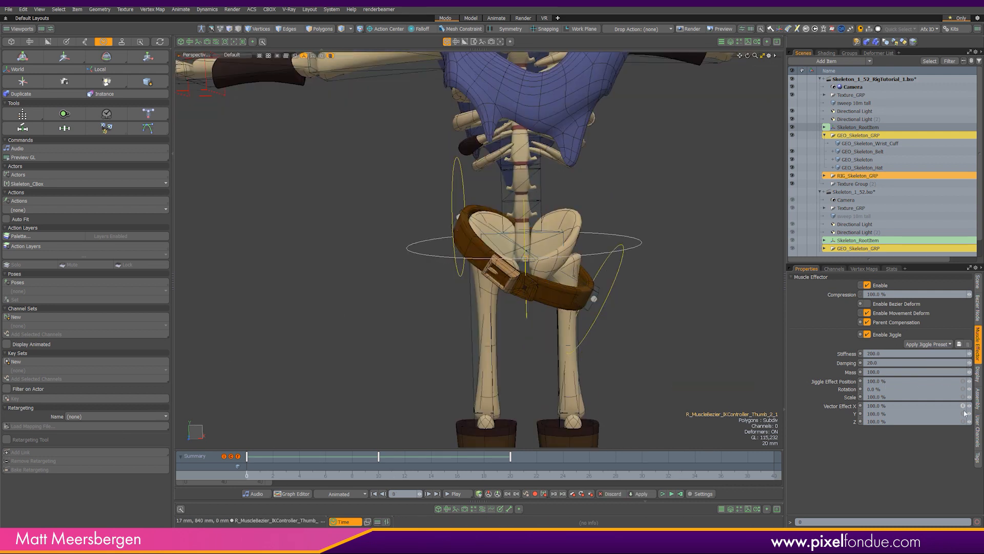
pyautogui.click(595, 301)
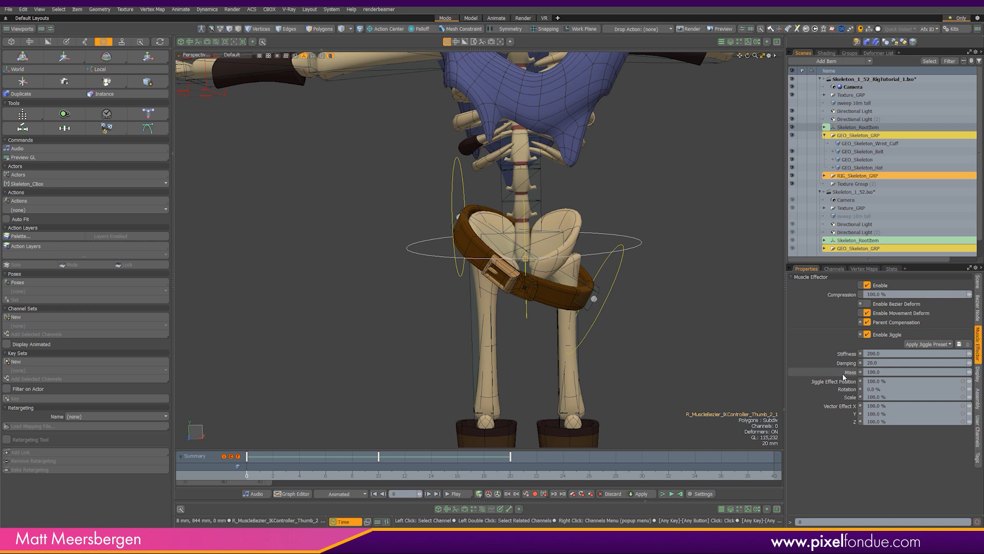
pyautogui.write('30')
pyautogui.press('Return')
pyautogui.click(458, 494)
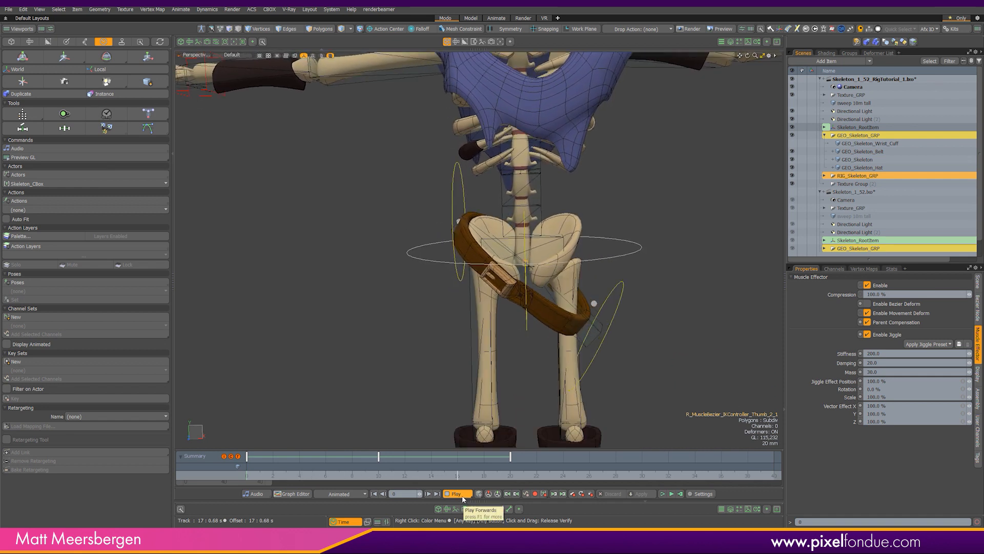
pyautogui.click(458, 495)
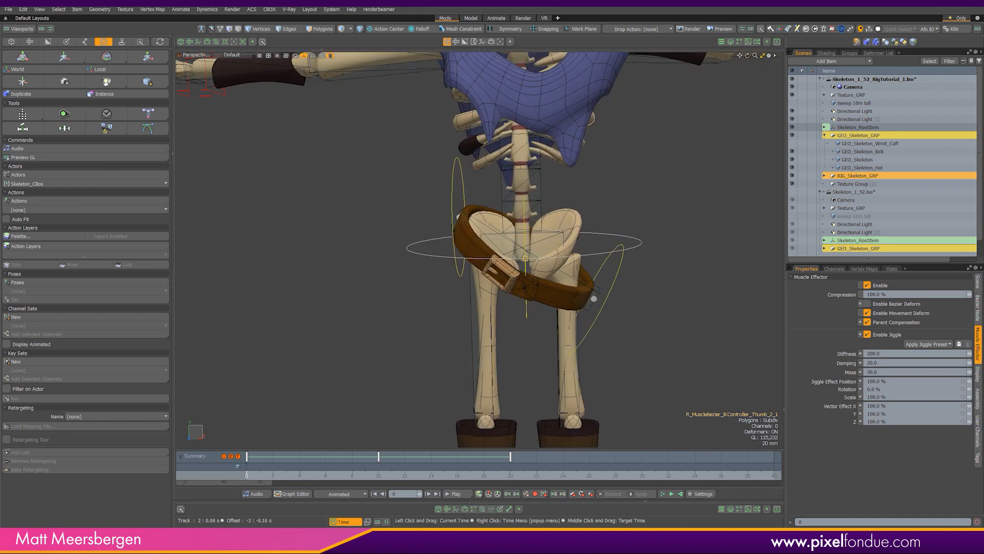
# - Return to frame 0 and examine the belt and the whole pirate skeleton from several sides
pyautogui.keyDown('alt'); pyautogui.moveTo(515, 308); pyautogui.dragTo(532, 311); pyautogui.keyUp('alt')
pyautogui.keyDown('ctrl'); pyautogui.keyDown('alt'); pyautogui.moveTo(526, 208); pyautogui.dragTo(456, 236); pyautogui.keyUp('alt'); pyautogui.keyUp('ctrl')
pyautogui.keyDown('alt'); pyautogui.moveTo(456, 236); pyautogui.dragTo(590, 236); pyautogui.keyUp('alt')
pyautogui.keyDown('alt'); pyautogui.moveTo(447, 224); pyautogui.dragTo(529, 133); pyautogui.keyUp('alt')
pyautogui.keyDown('alt'); pyautogui.moveTo(544, 252); pyautogui.dragTo(414, 240); pyautogui.keyUp('alt')
pyautogui.moveTo(247, 476)
pyautogui.mouseDown()
pyautogui.moveTo(682, 475)
pyautogui.moveTo(247, 476)
pyautogui.mouseUp()
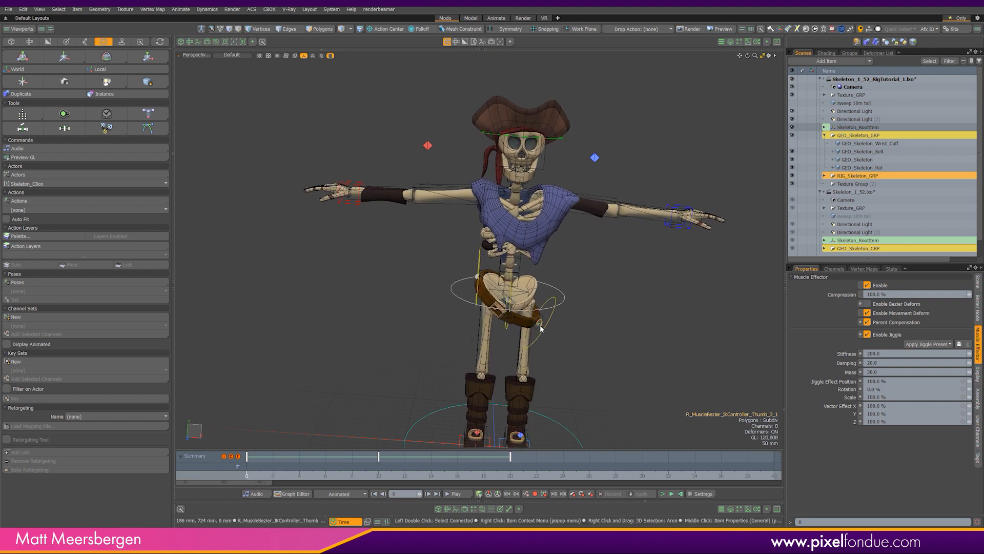
pyautogui.keyDown('alt'); pyautogui.moveTo(675, 352); pyautogui.dragTo(445, 320); pyautogui.keyUp('alt')
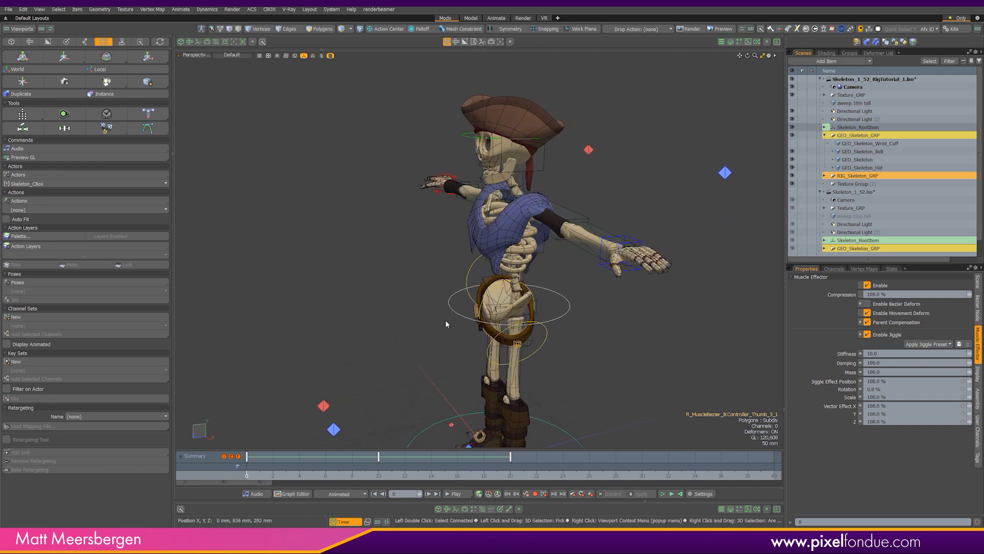